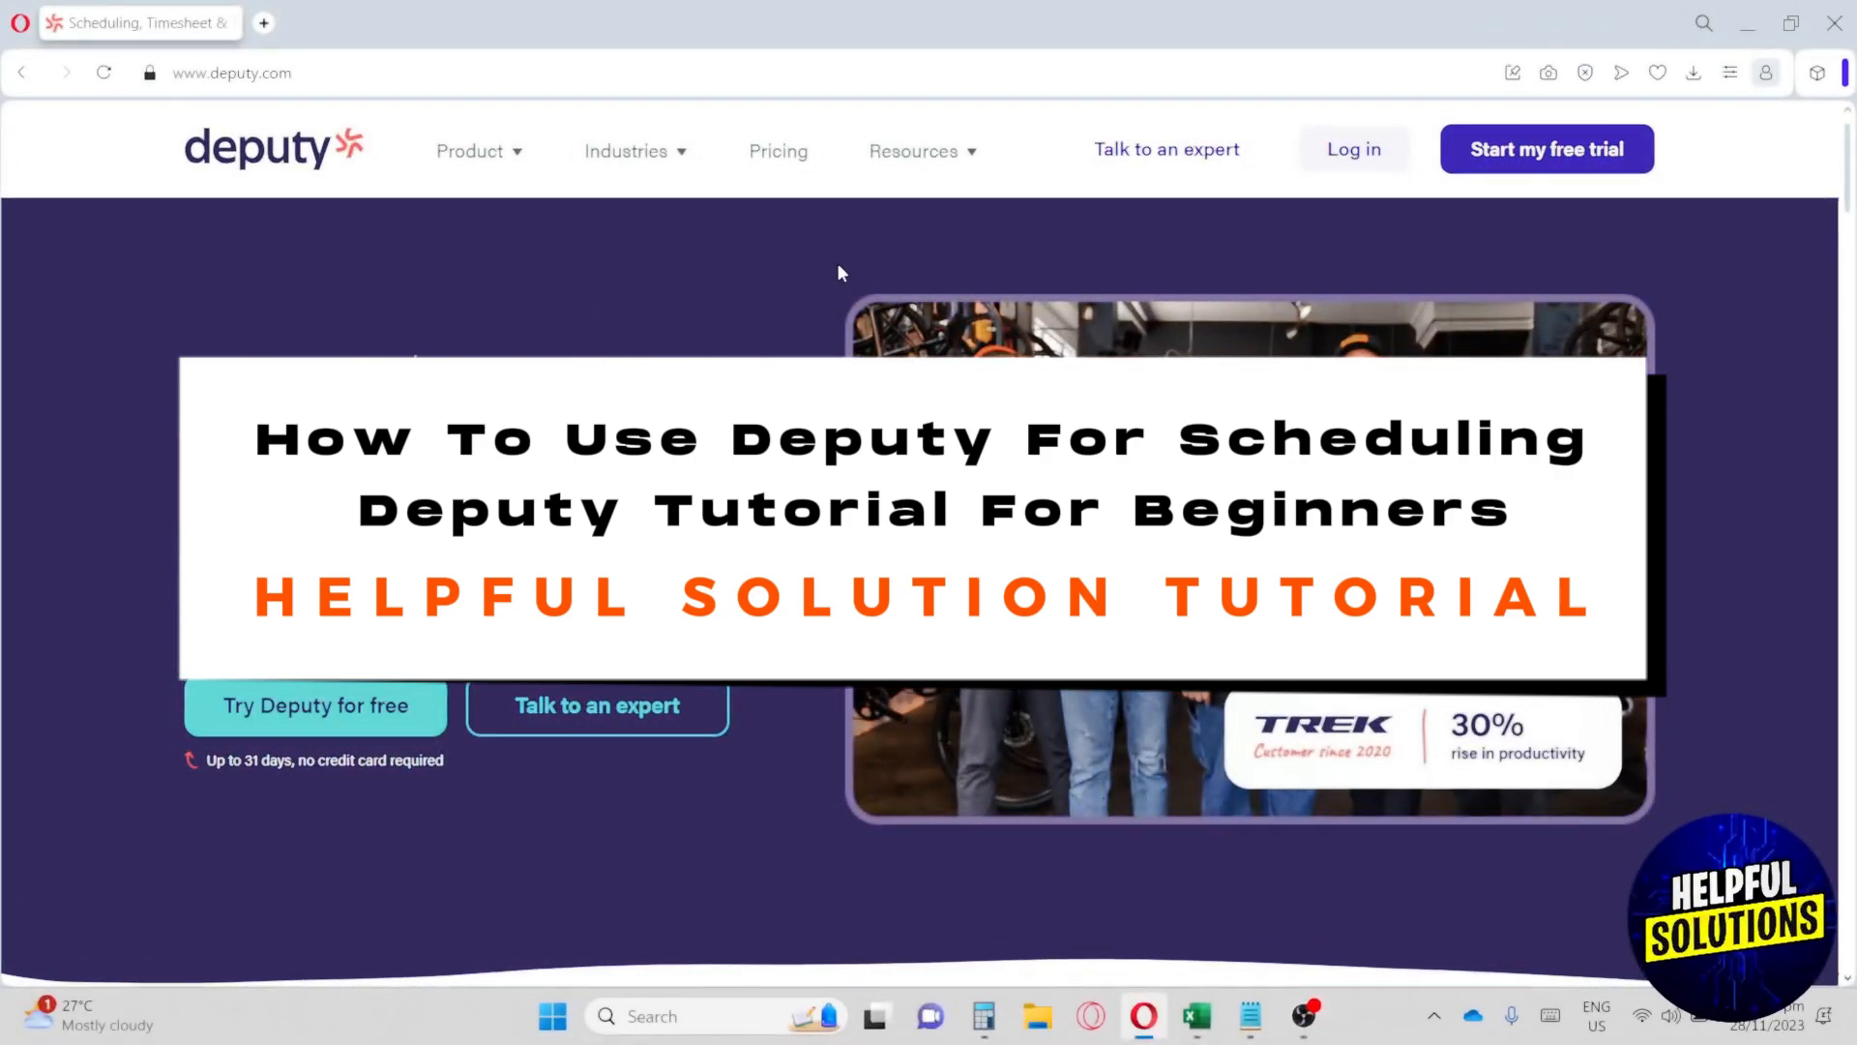
Look over the deputy.com homepage before starting the free trial.
{"action": "left_click", "coordinate": [194, 72]}
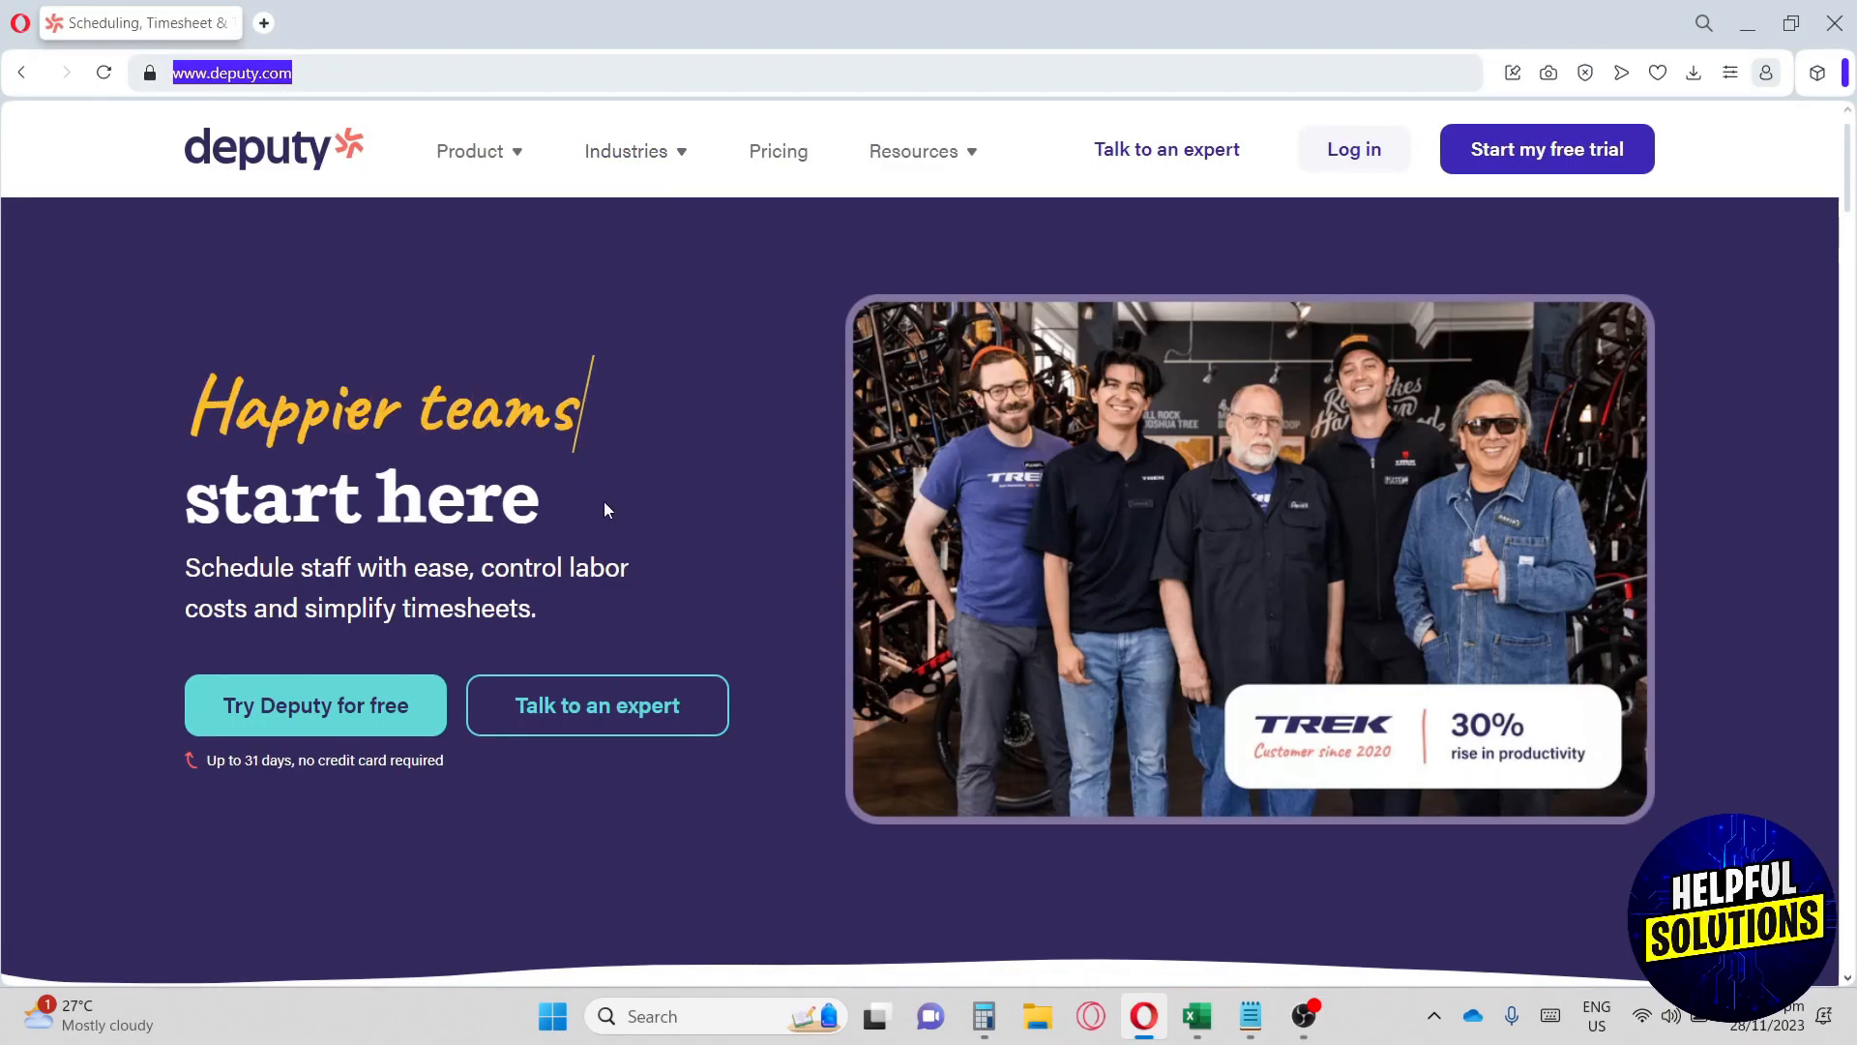
{"action": "left_click", "coordinate": [725, 422]}
{"action": "scroll", "coordinate": [723, 423], "scroll_direction": "down", "scroll_amount": 3}
{"action": "scroll", "coordinate": [725, 421], "scroll_direction": "down", "scroll_amount": 2}
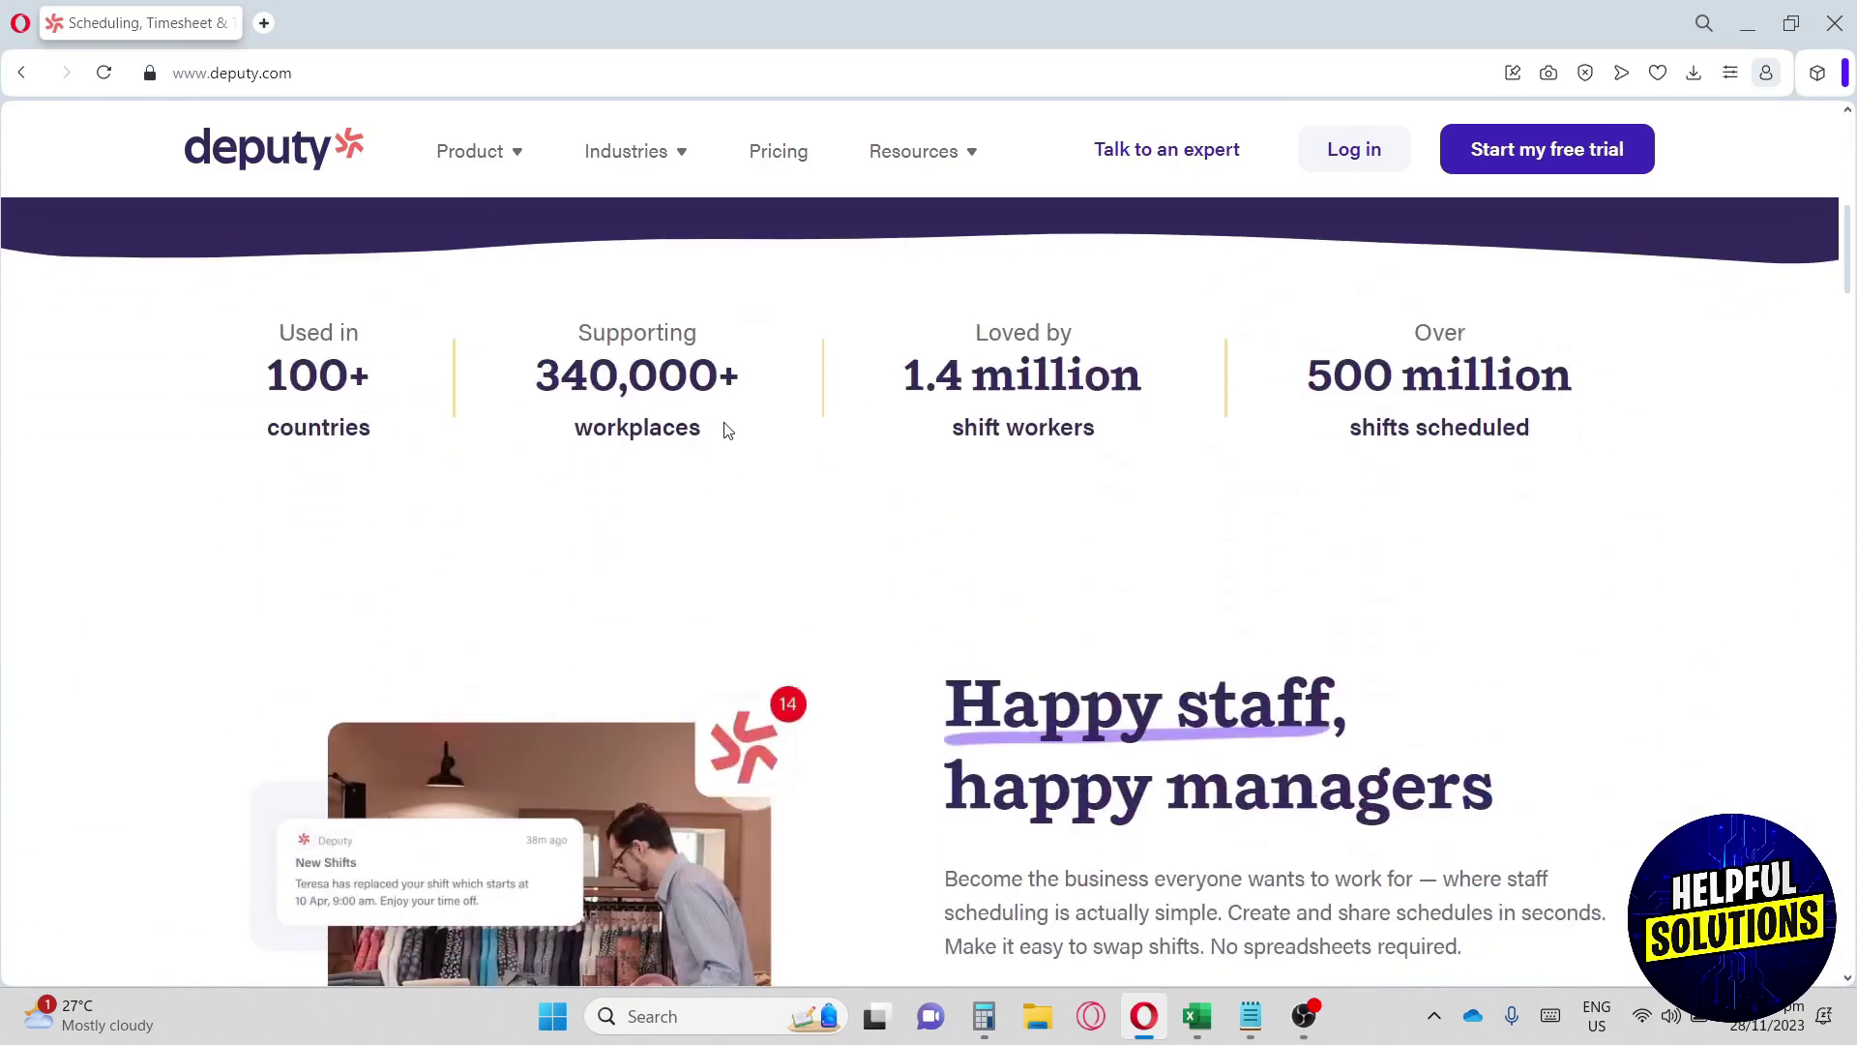
{"action": "scroll", "coordinate": [724, 431], "scroll_direction": "down", "scroll_amount": 1}
{"action": "scroll", "coordinate": [725, 430], "scroll_direction": "down", "scroll_amount": 1}
{"action": "scroll", "coordinate": [724, 431], "scroll_direction": "down", "scroll_amount": 1}
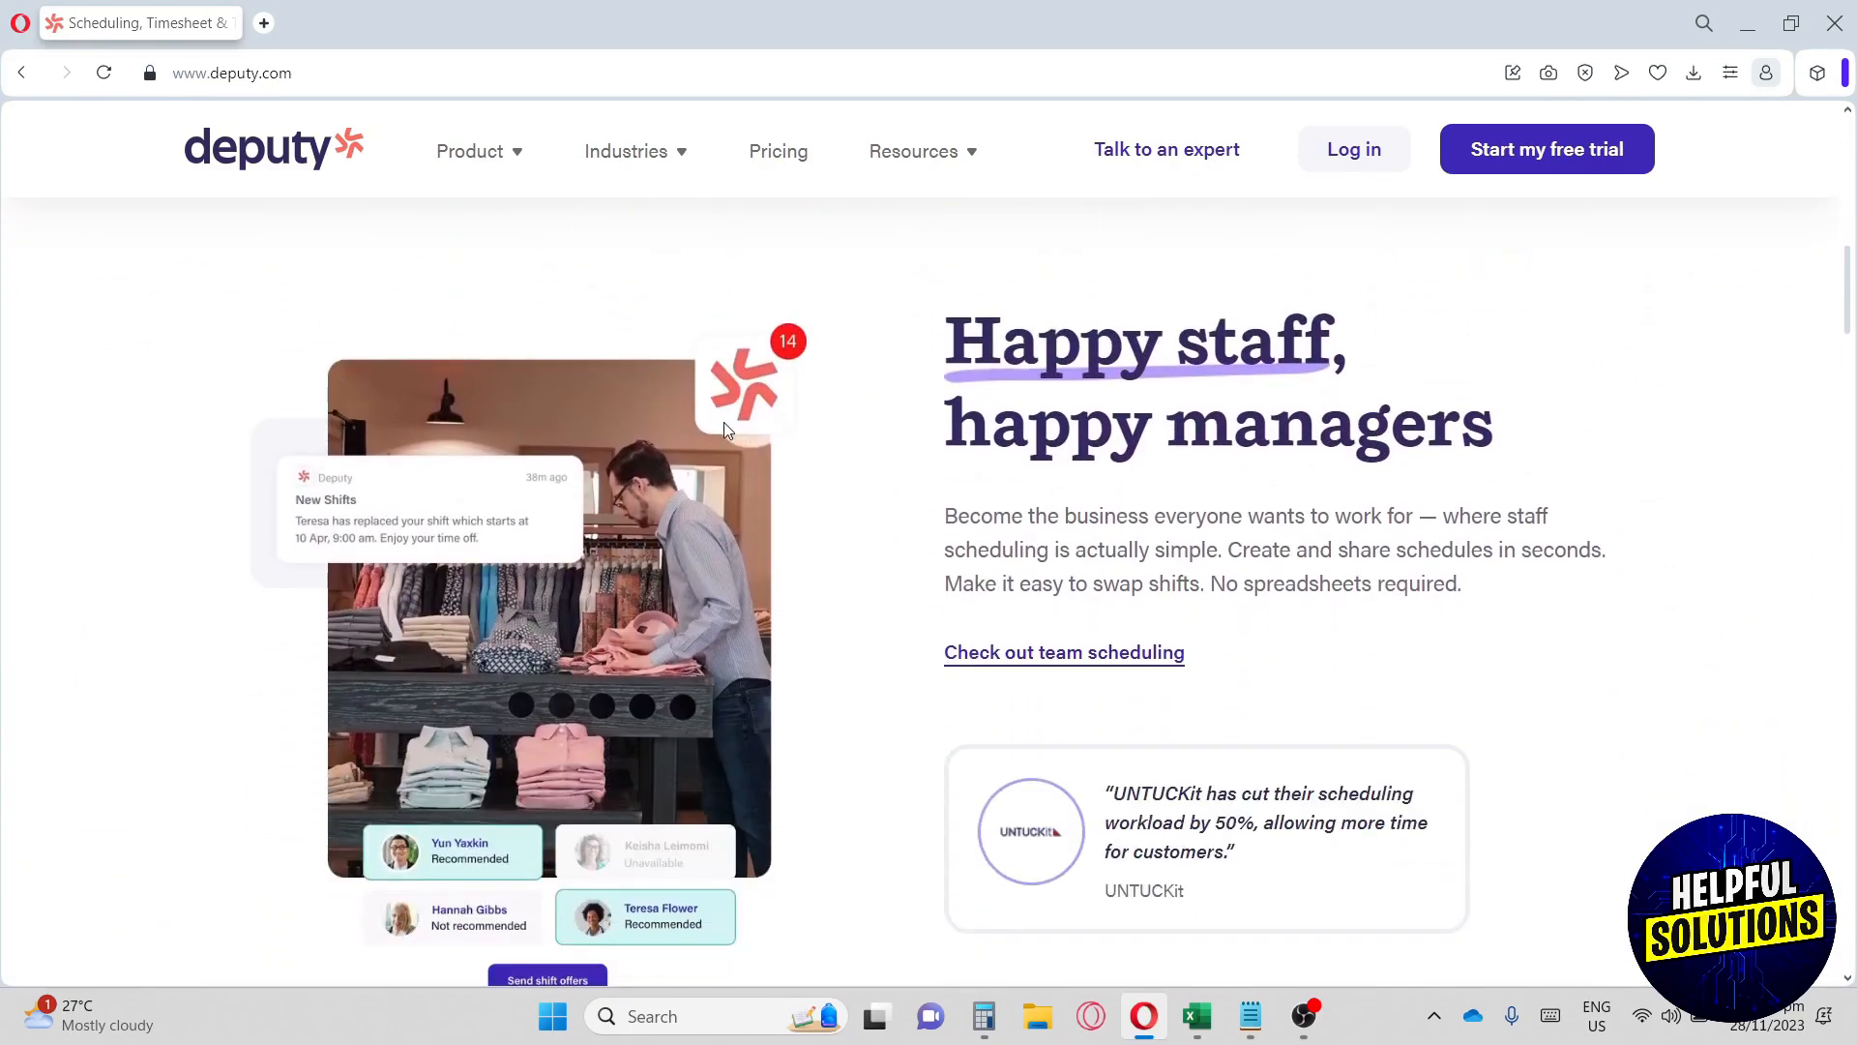
{"action": "scroll", "coordinate": [725, 421], "scroll_direction": "down", "scroll_amount": 3}
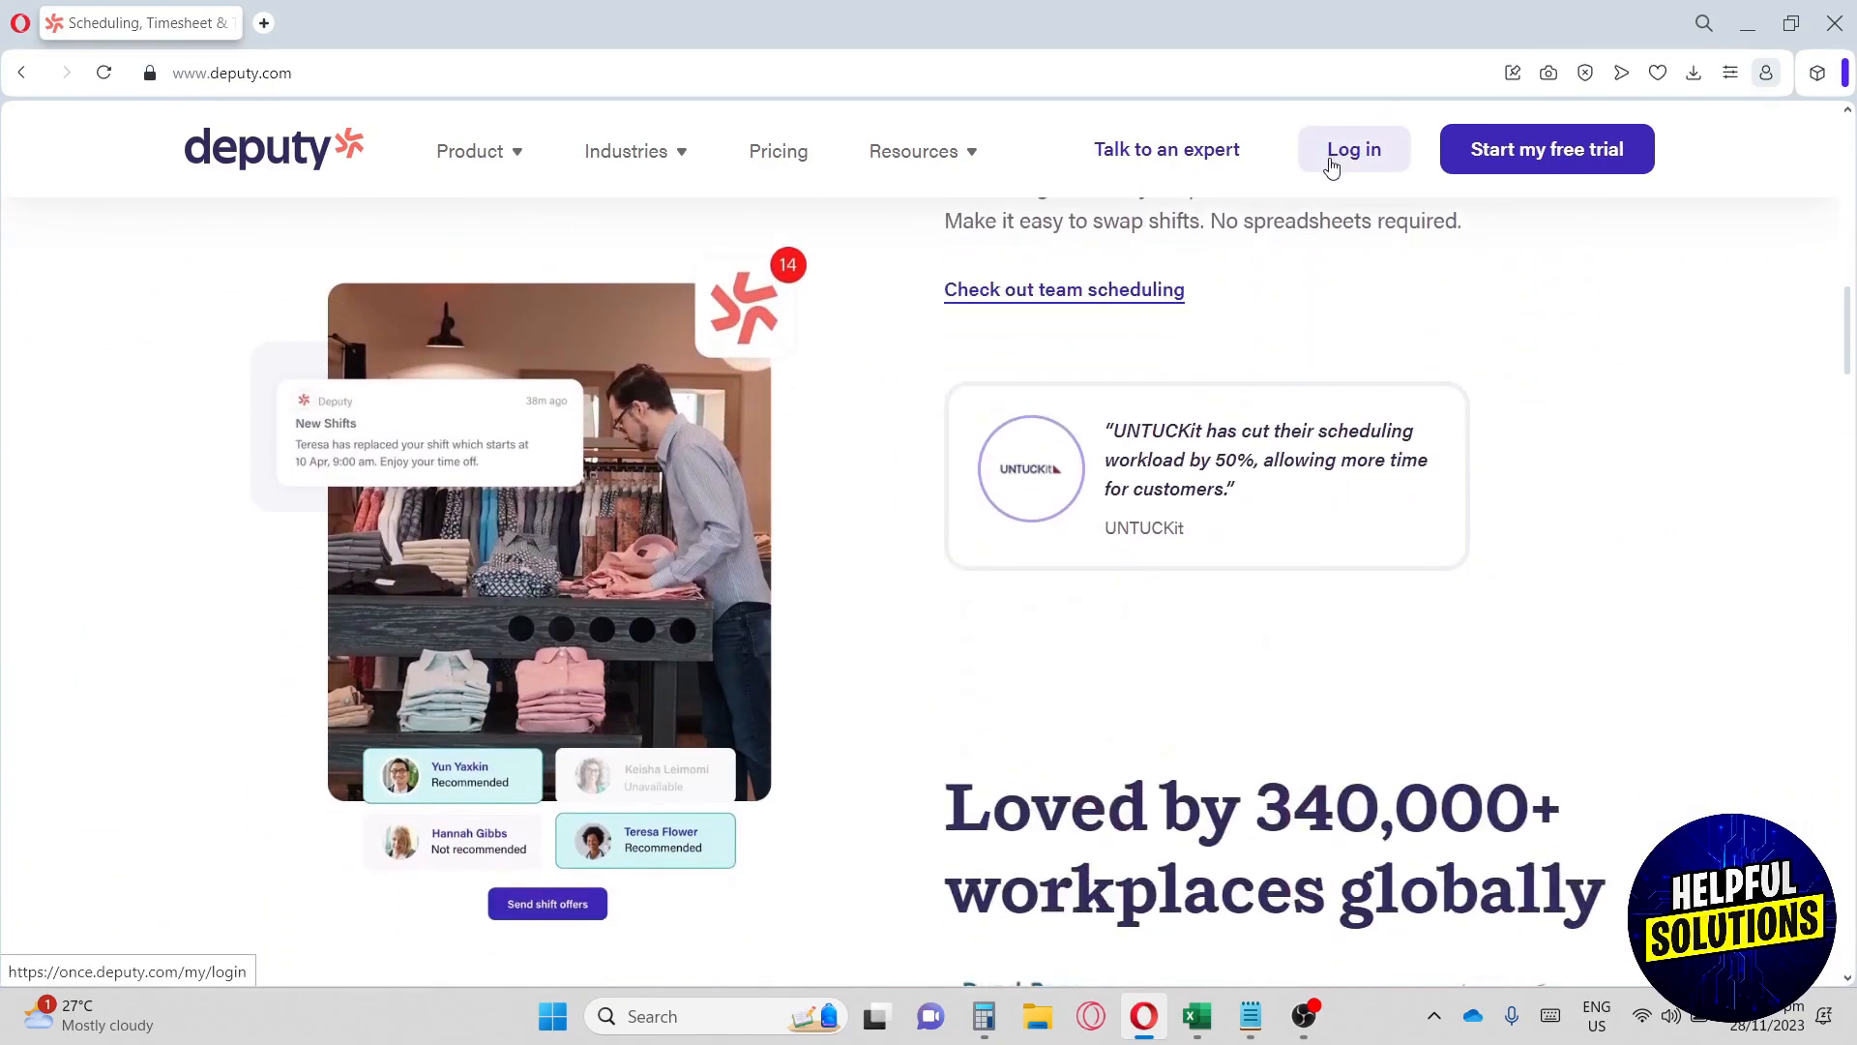
{"action": "scroll", "coordinate": [1332, 168], "scroll_direction": "down", "scroll_amount": 1}
{"action": "scroll", "coordinate": [1333, 167], "scroll_direction": "down", "scroll_amount": 2}
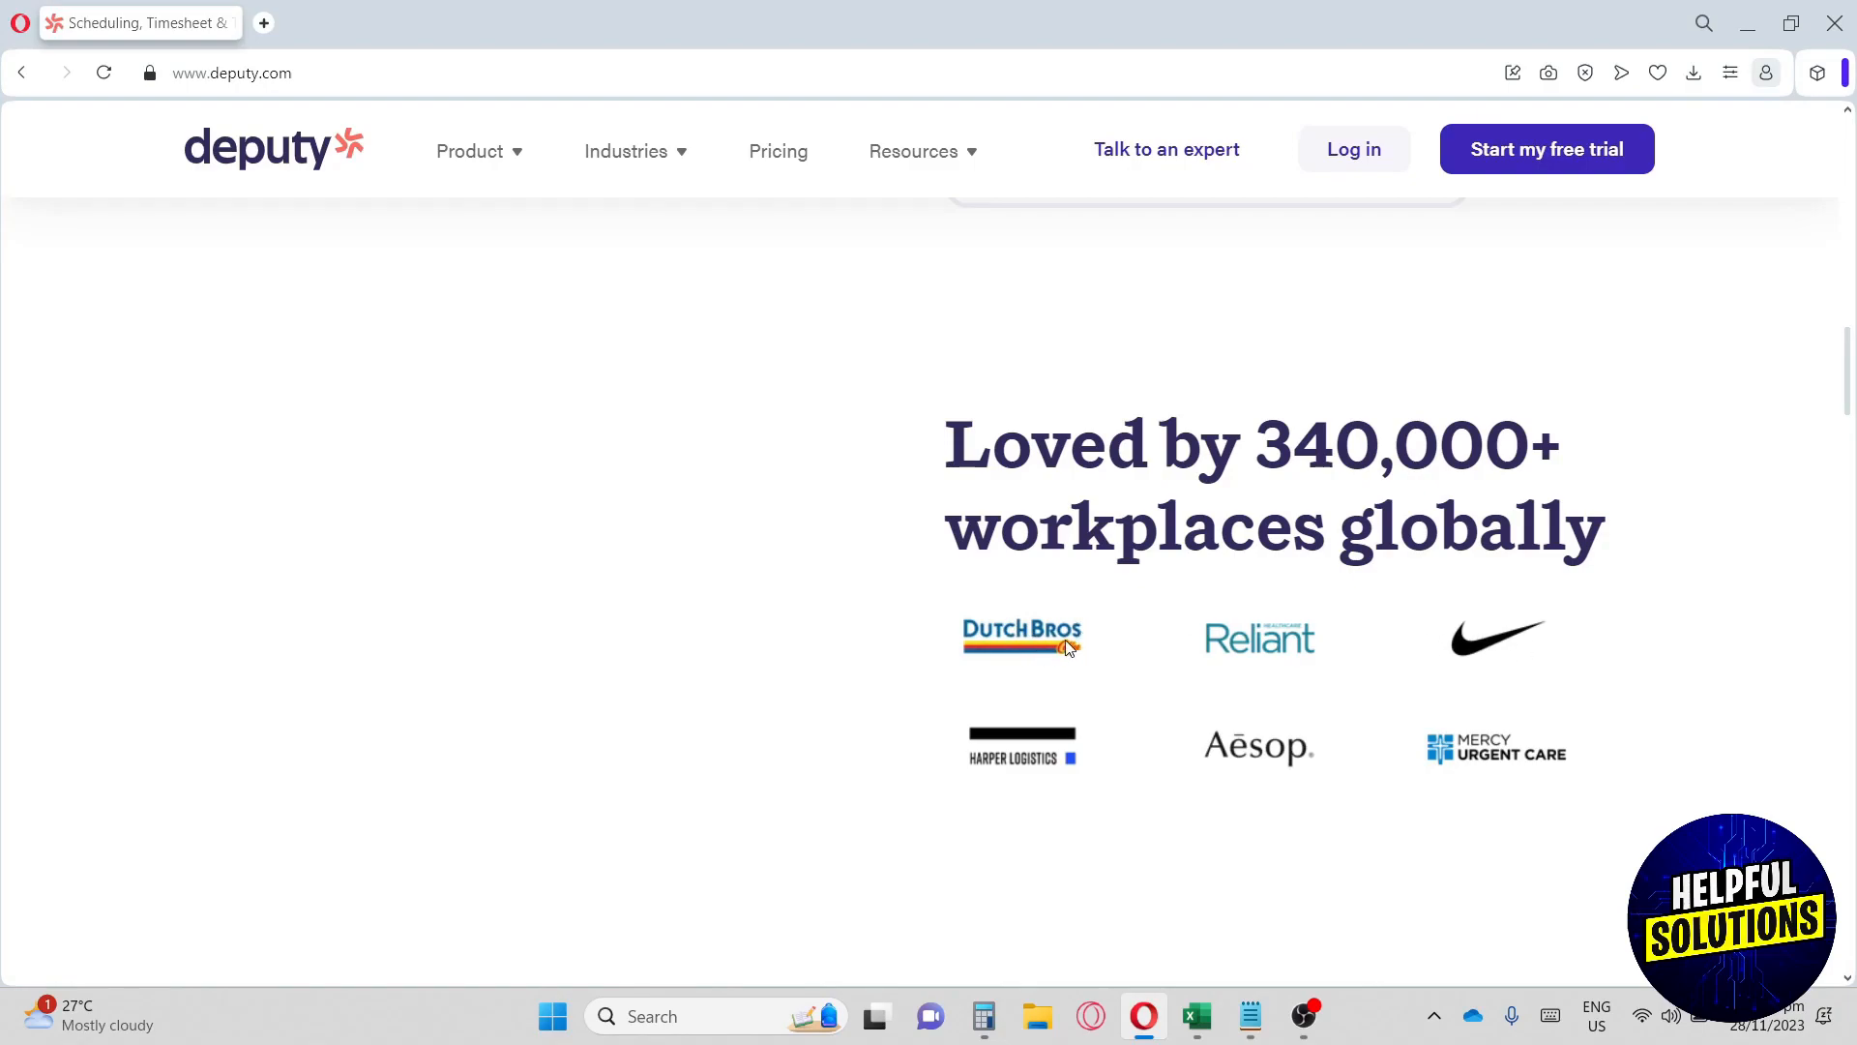
{"action": "scroll", "coordinate": [1354, 594], "scroll_direction": "down", "scroll_amount": 1}
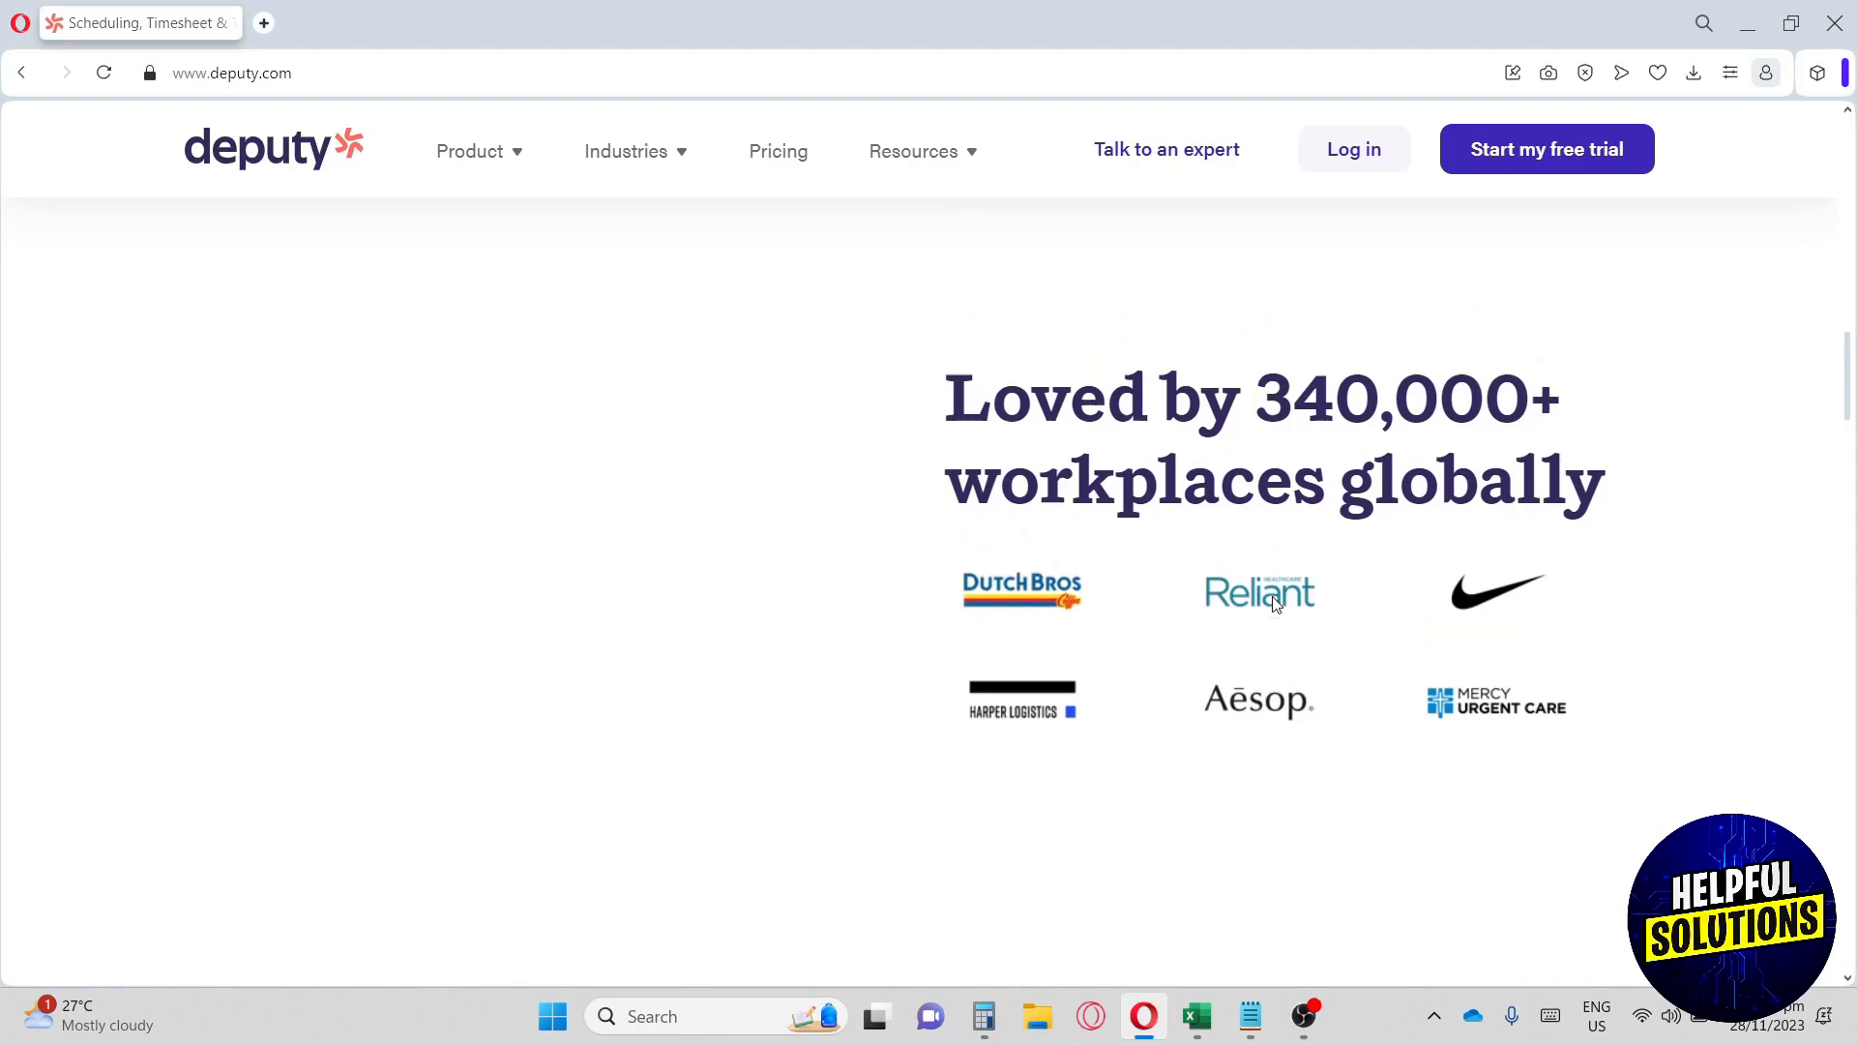
{"action": "scroll", "coordinate": [1273, 606], "scroll_direction": "up", "scroll_amount": 5}
{"action": "scroll", "coordinate": [1272, 595], "scroll_direction": "up", "scroll_amount": 10}
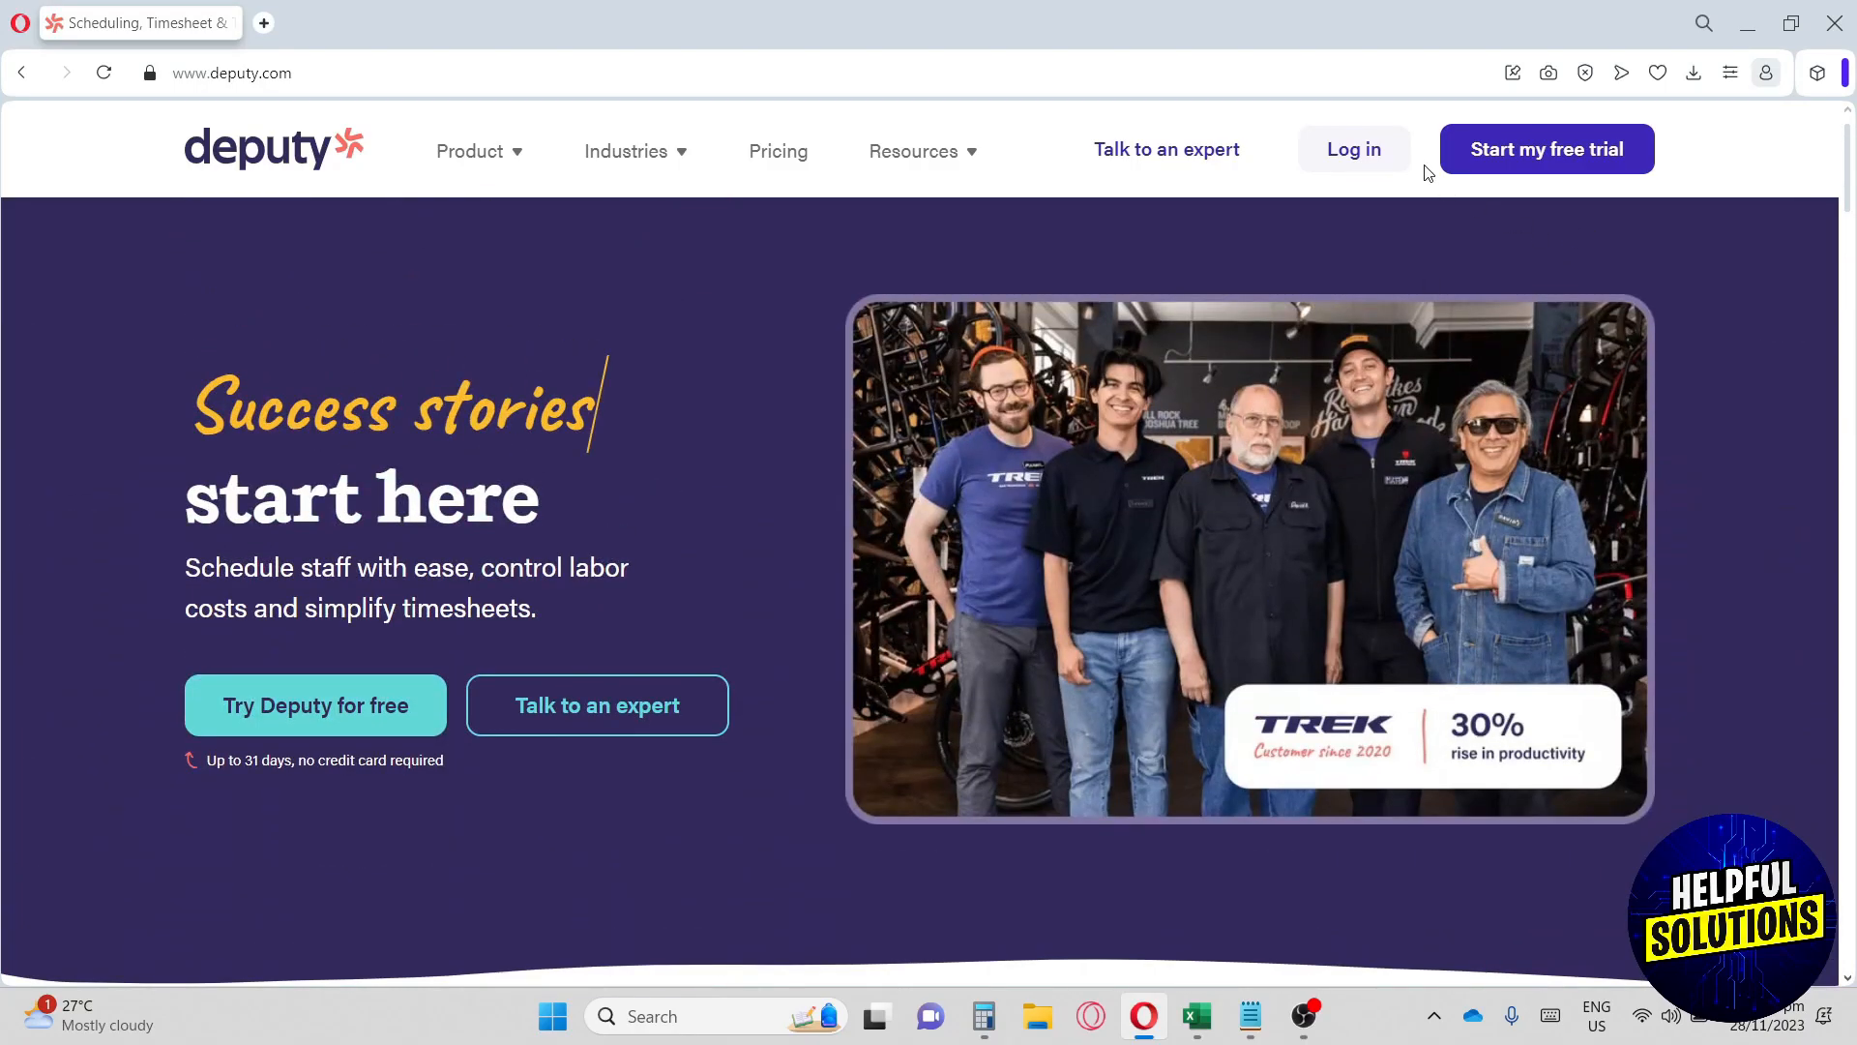
Sign up for the Deputy free trial using a Google account.
{"action": "left_click", "coordinate": [1497, 154]}
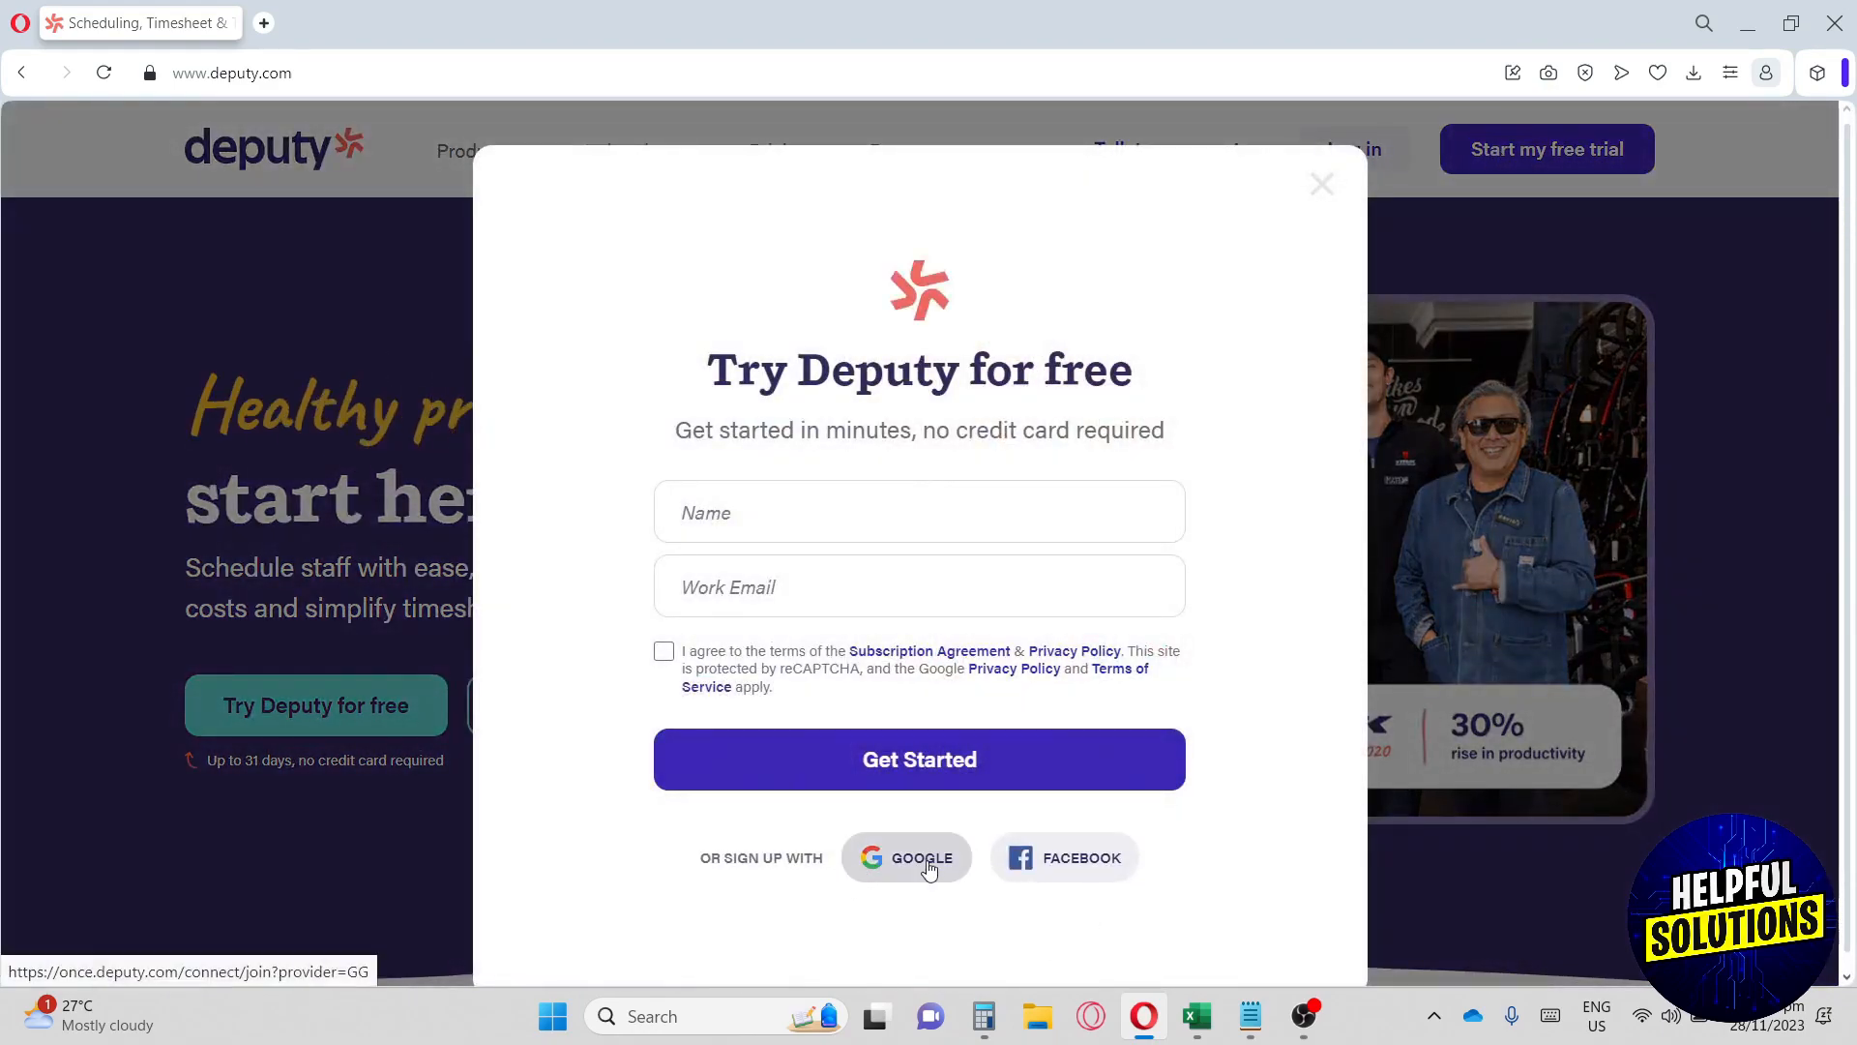
{"action": "left_click", "coordinate": [837, 595]}
{"action": "left_click", "coordinate": [858, 501]}
{"action": "left_click", "coordinate": [830, 596]}
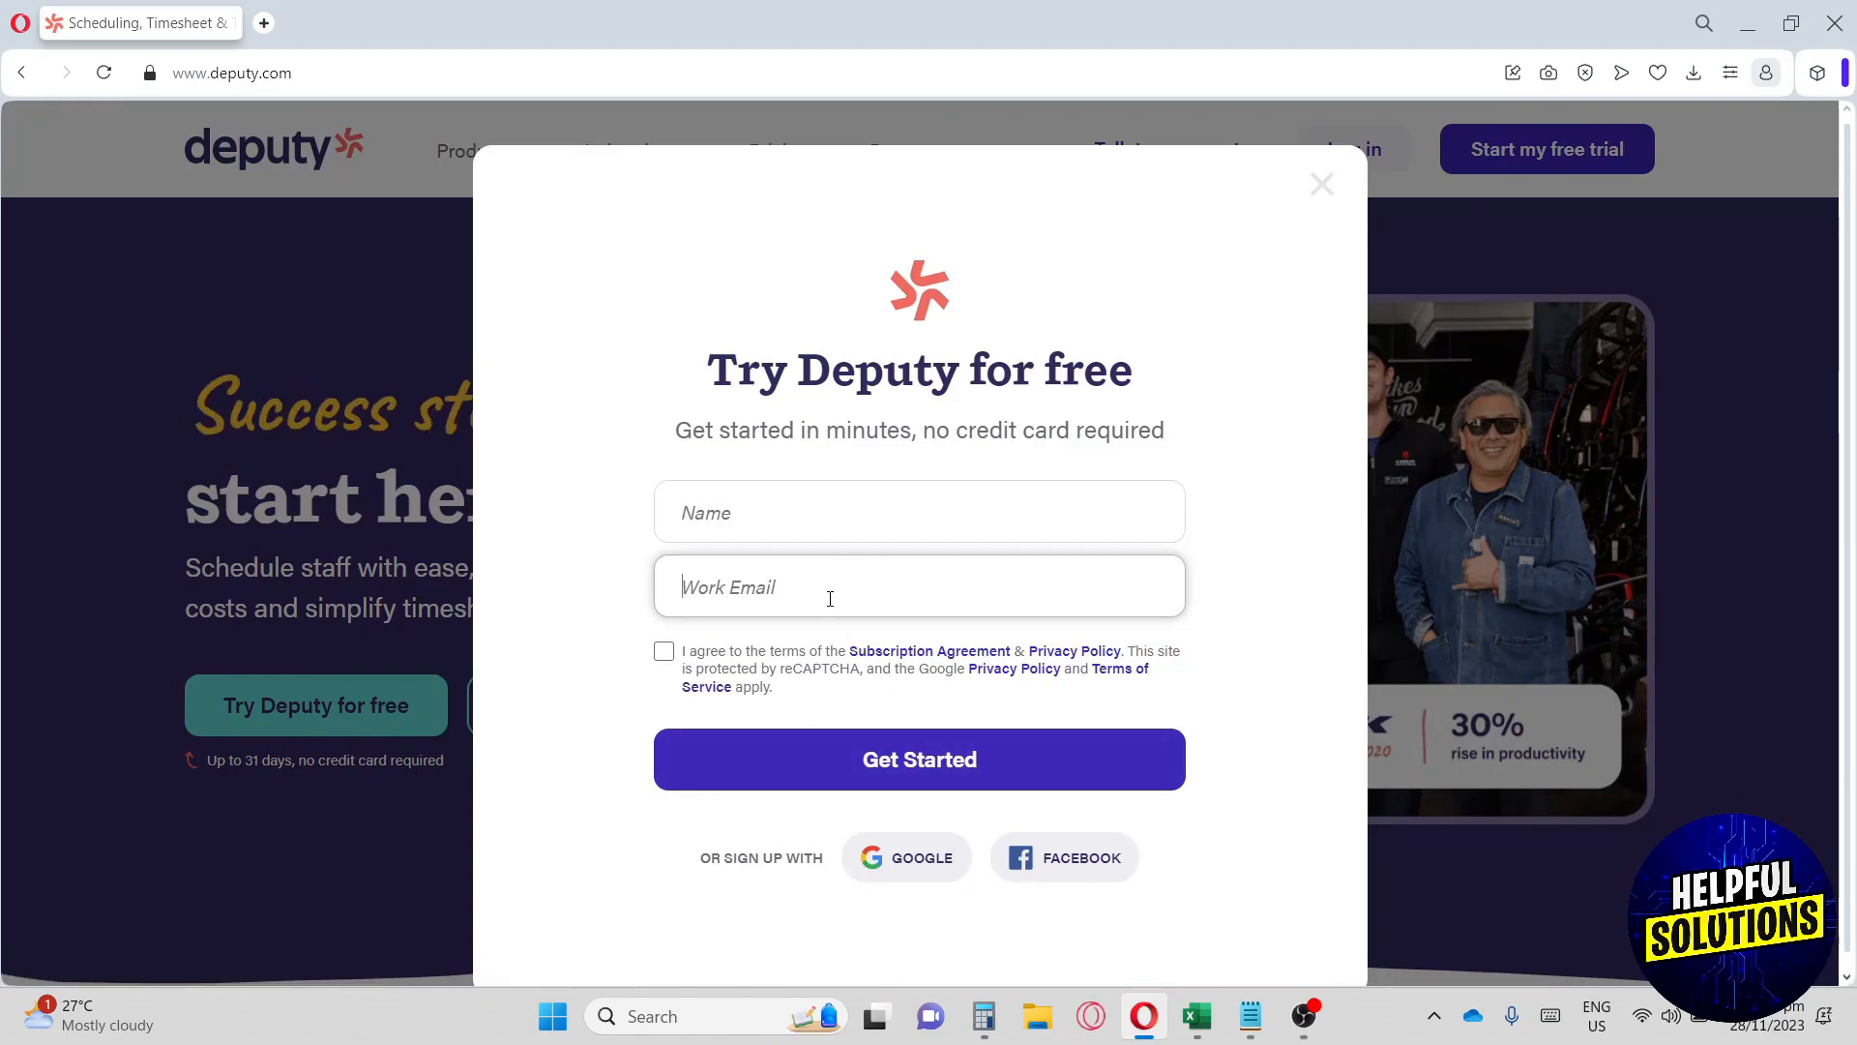
{"action": "left_click", "coordinate": [925, 865]}
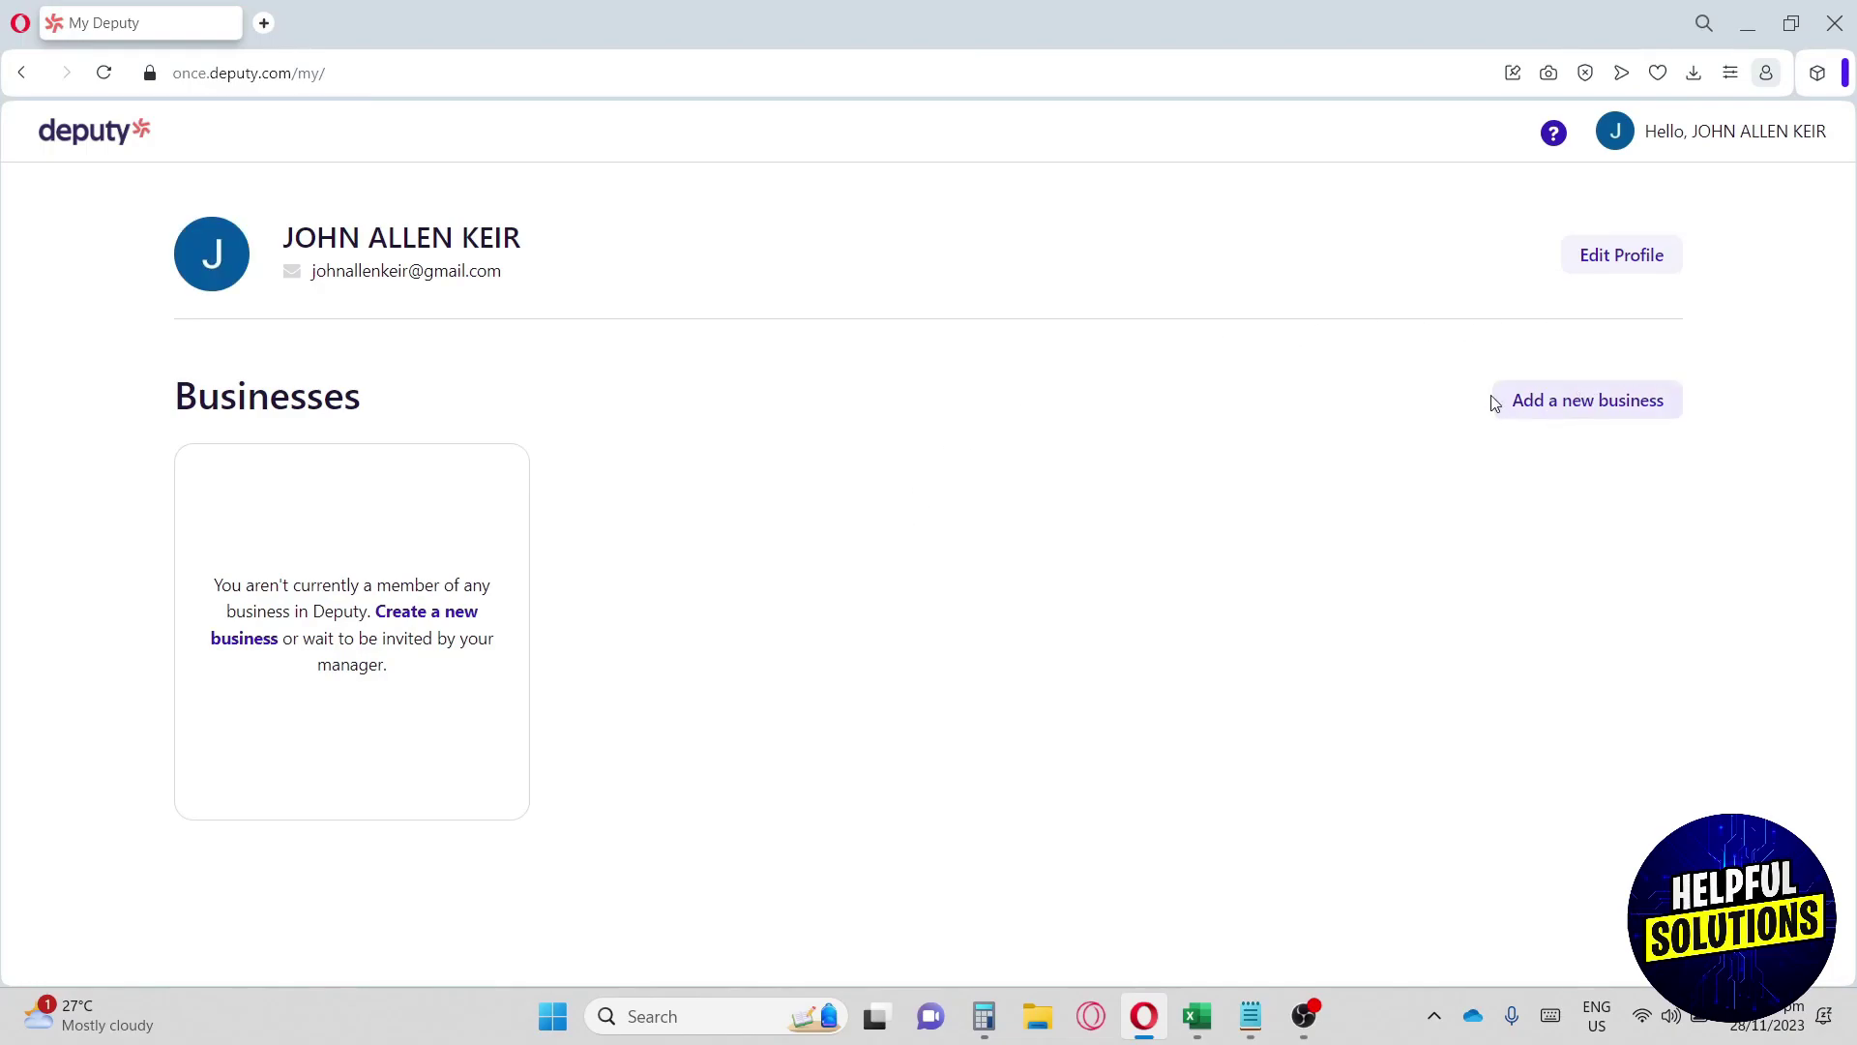
Add a new business from the My Deputy page.
{"action": "left_click", "coordinate": [1555, 415]}
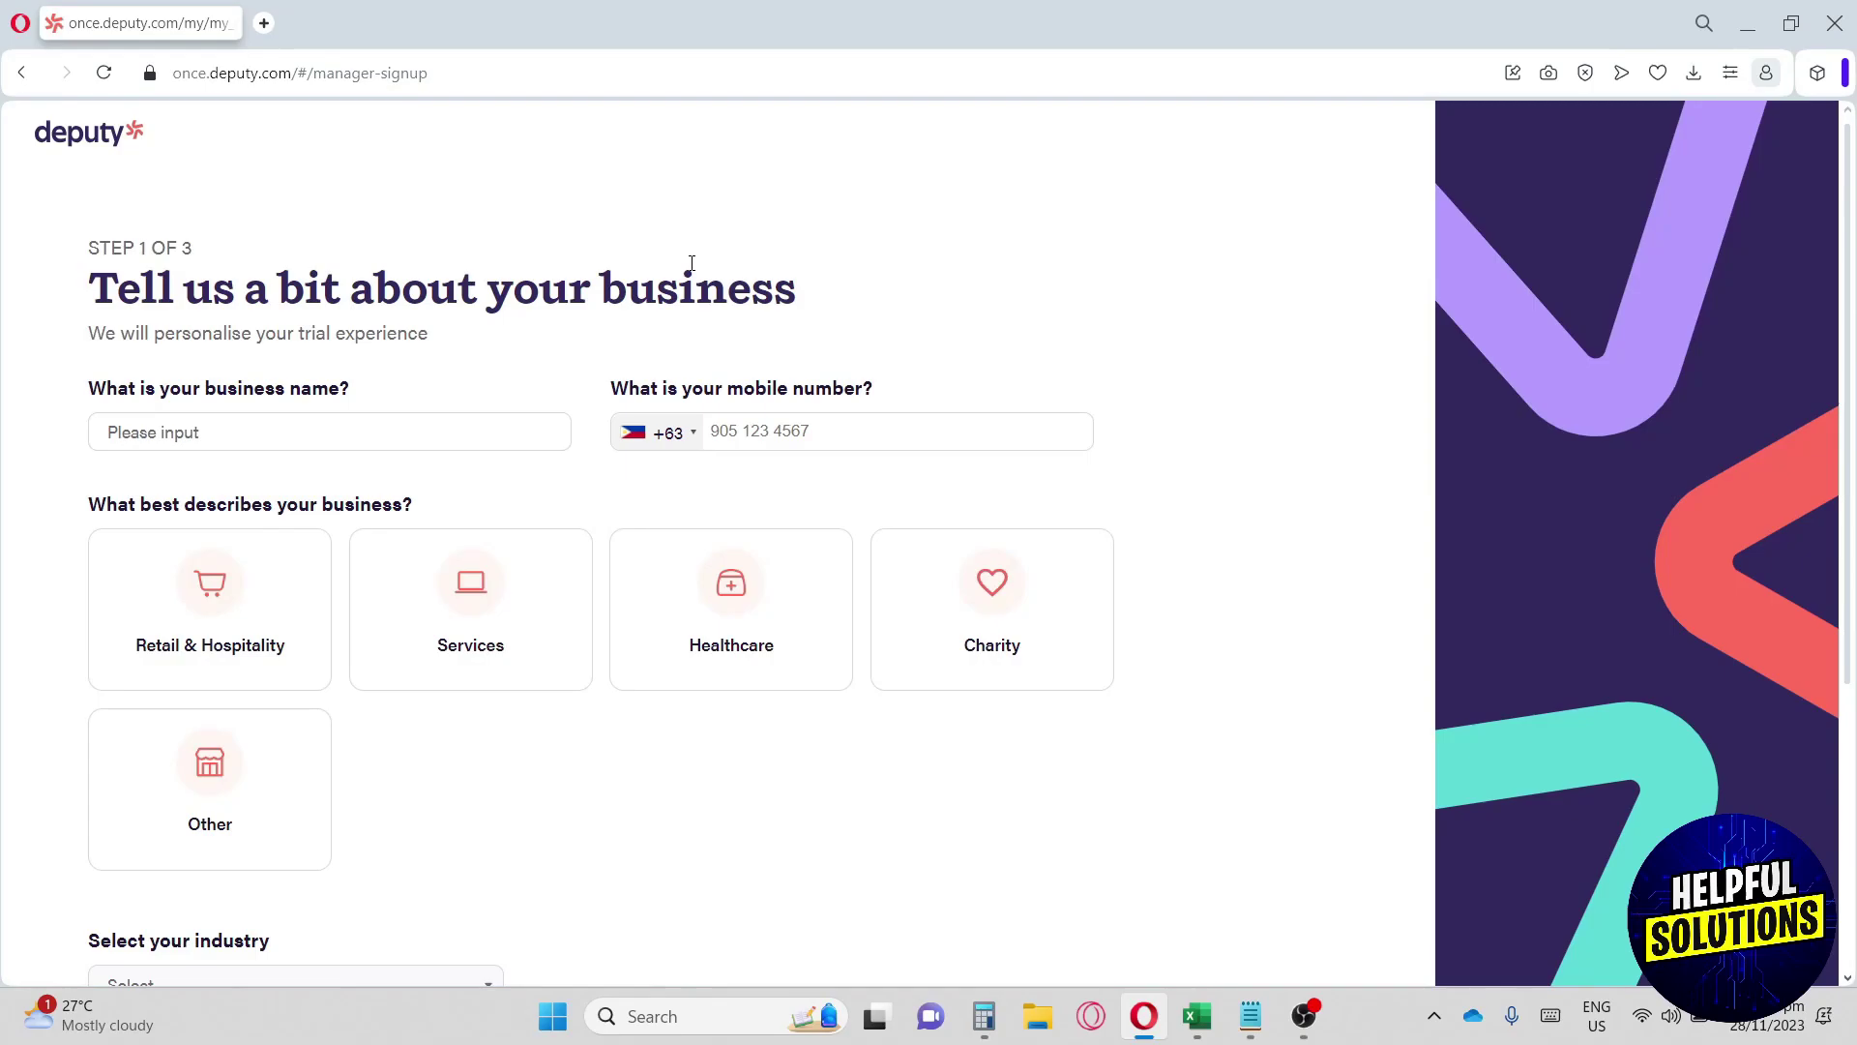
Enter the business name 'The Savvy Professor' and a mobile number.
{"action": "left_click", "coordinate": [307, 431]}
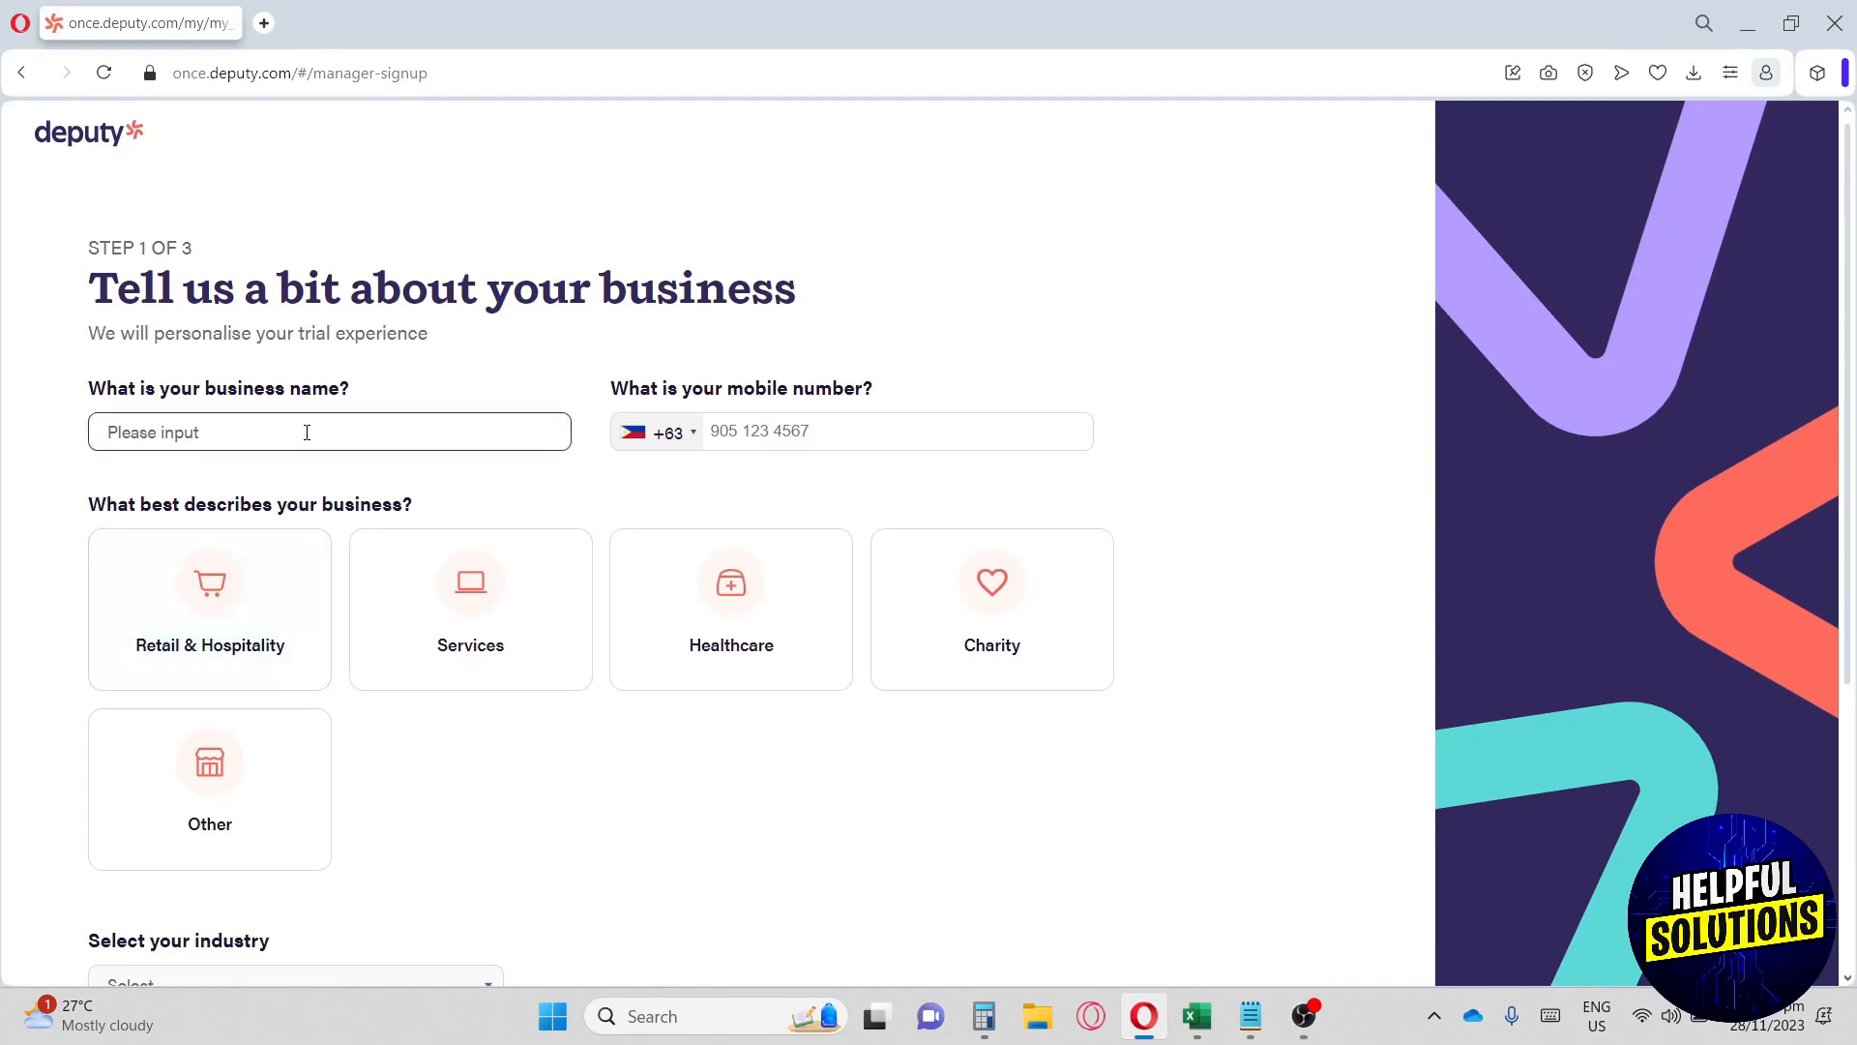
{"action": "type", "text": "The Savv"}
{"action": "type", "text": "y"}
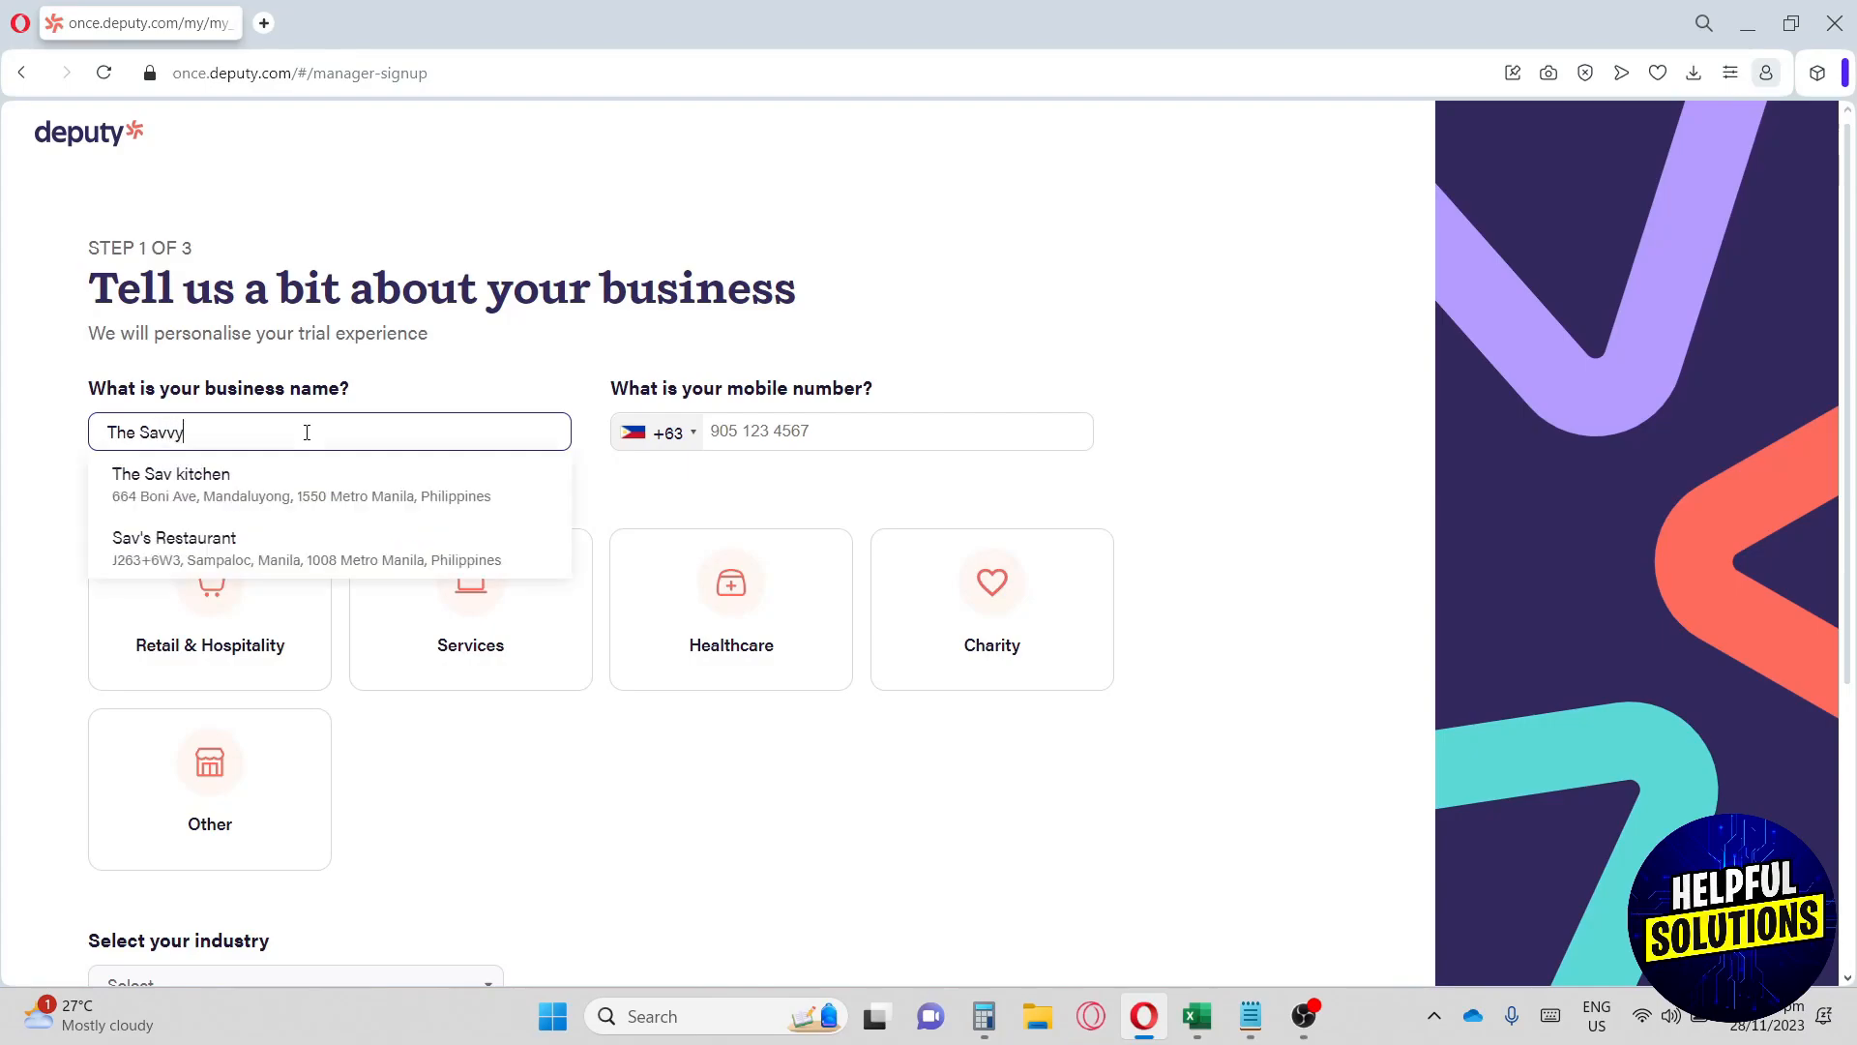
{"action": "type", "text": "ofessr"}
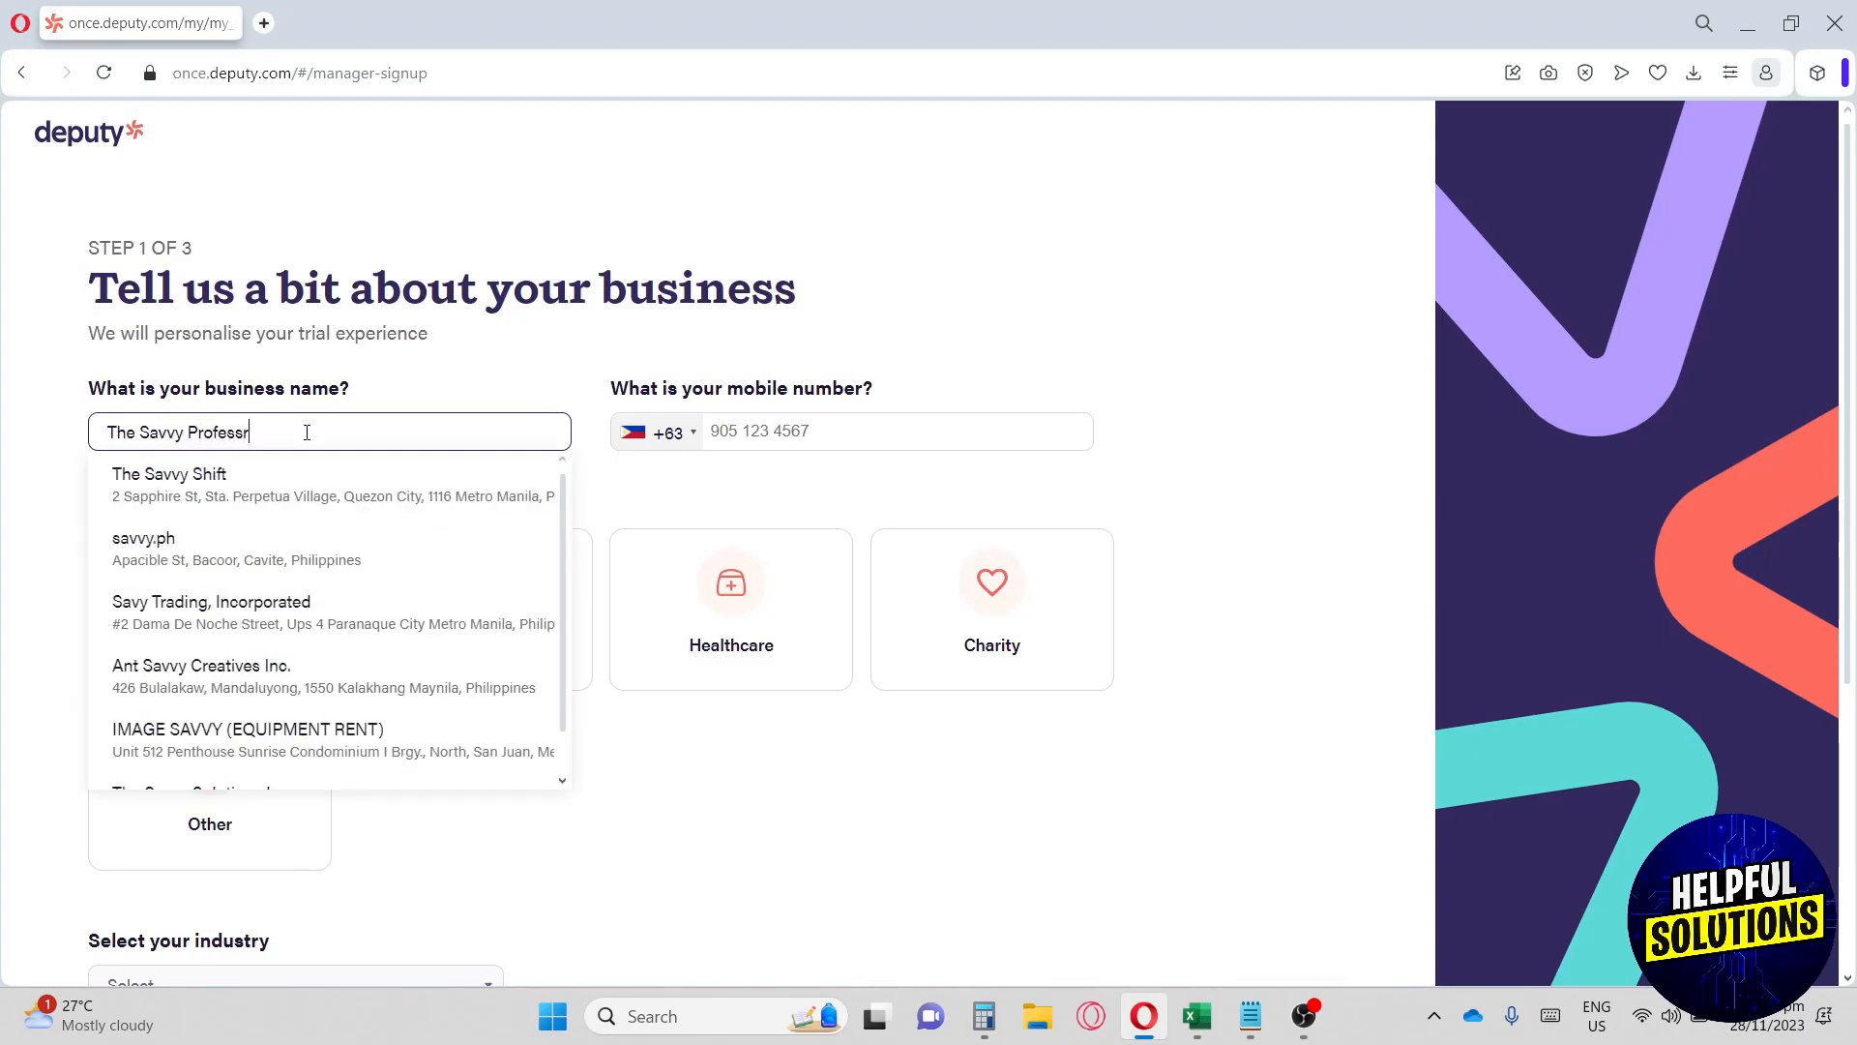
{"action": "type", "text": "o"}
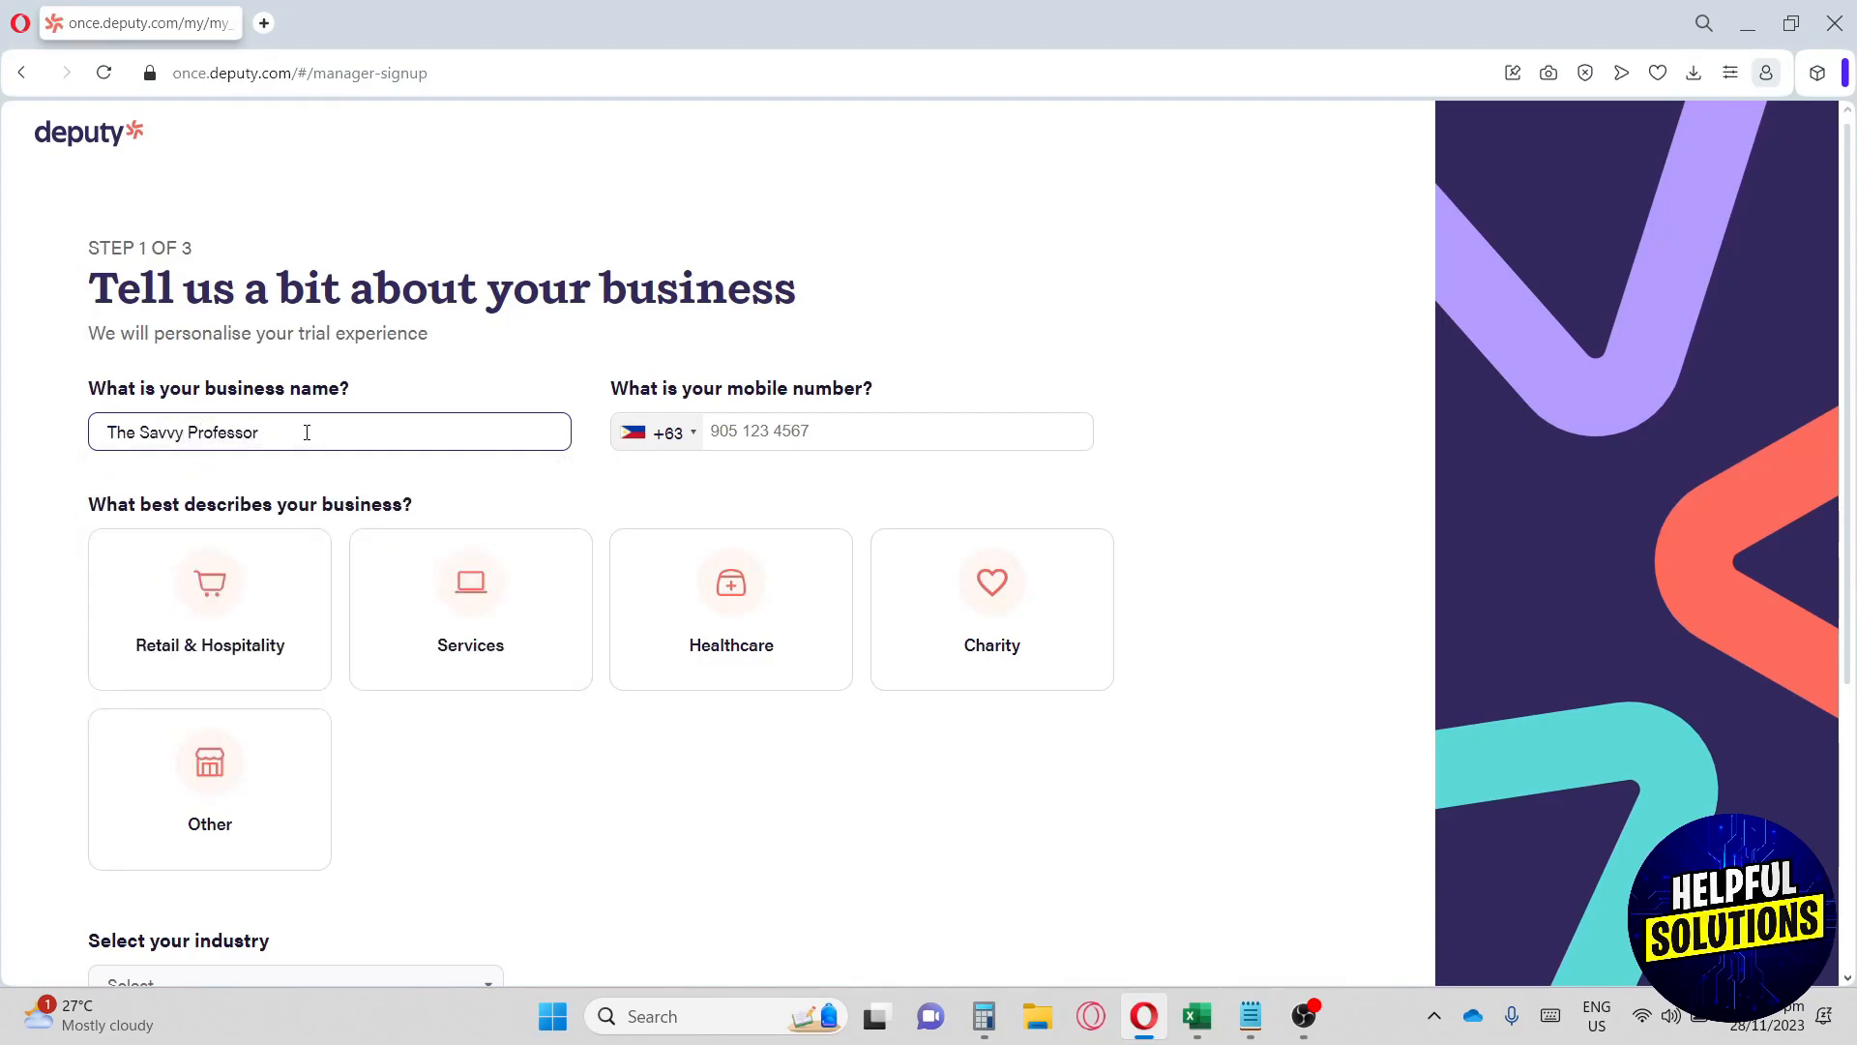
{"action": "left_click", "coordinate": [455, 380]}
{"action": "left_click", "coordinate": [778, 436]}
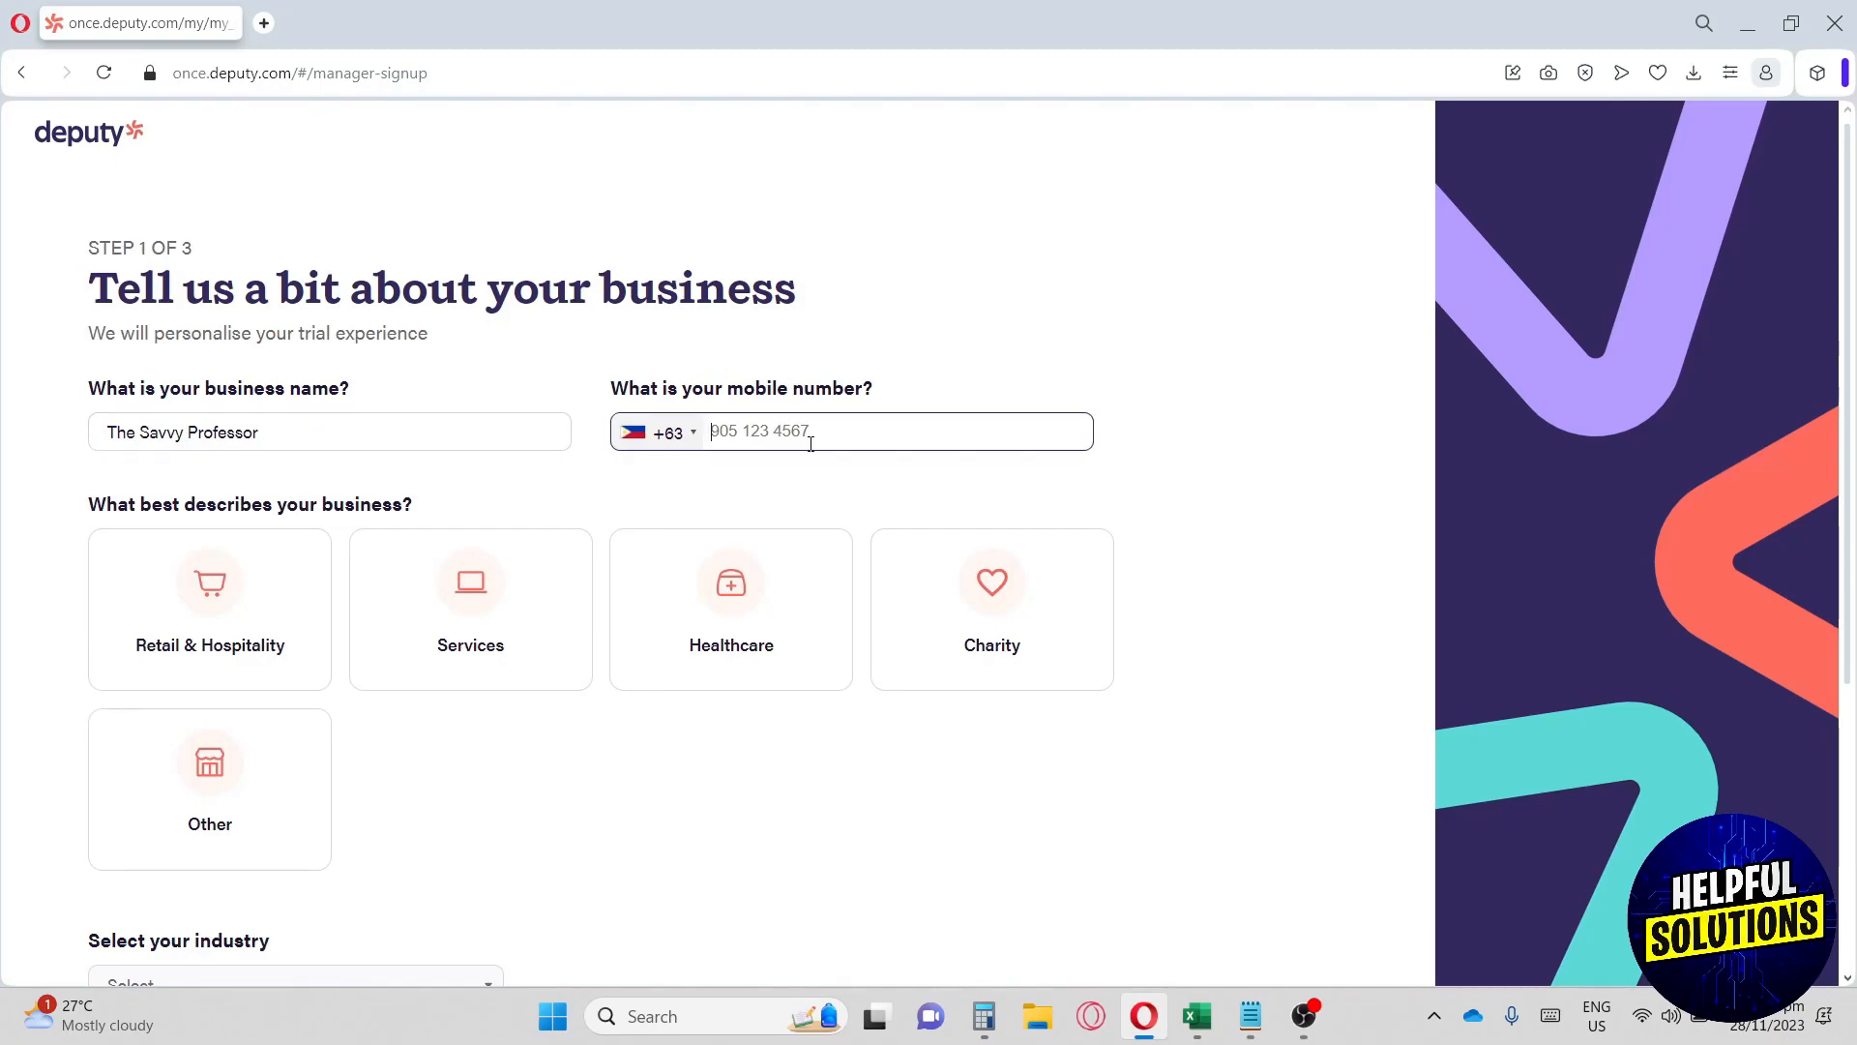
{"action": "left_click_drag", "start_coordinate": [143, 504], "coordinate": [373, 504]}
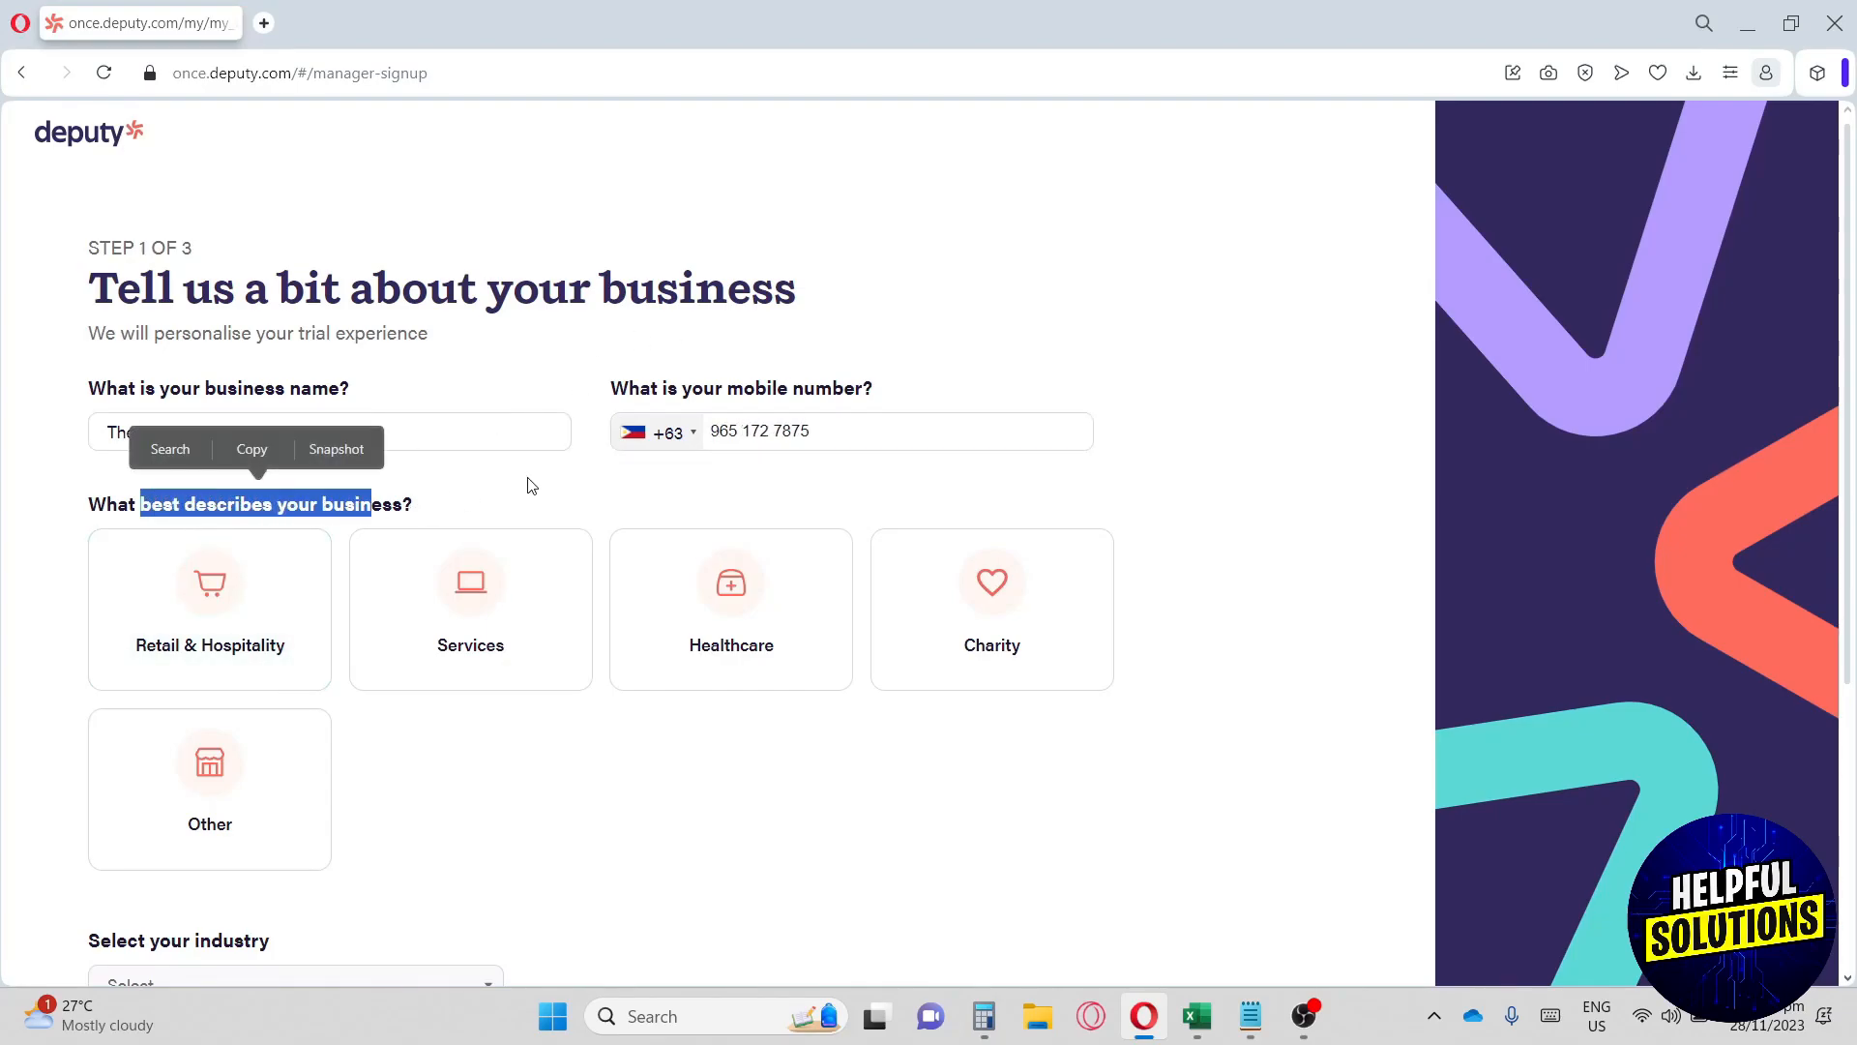
{"action": "scroll", "coordinate": [529, 486], "scroll_direction": "down", "scroll_amount": 1}
Choose Services as the business type with Security services as the industry.
{"action": "left_click", "coordinate": [496, 640]}
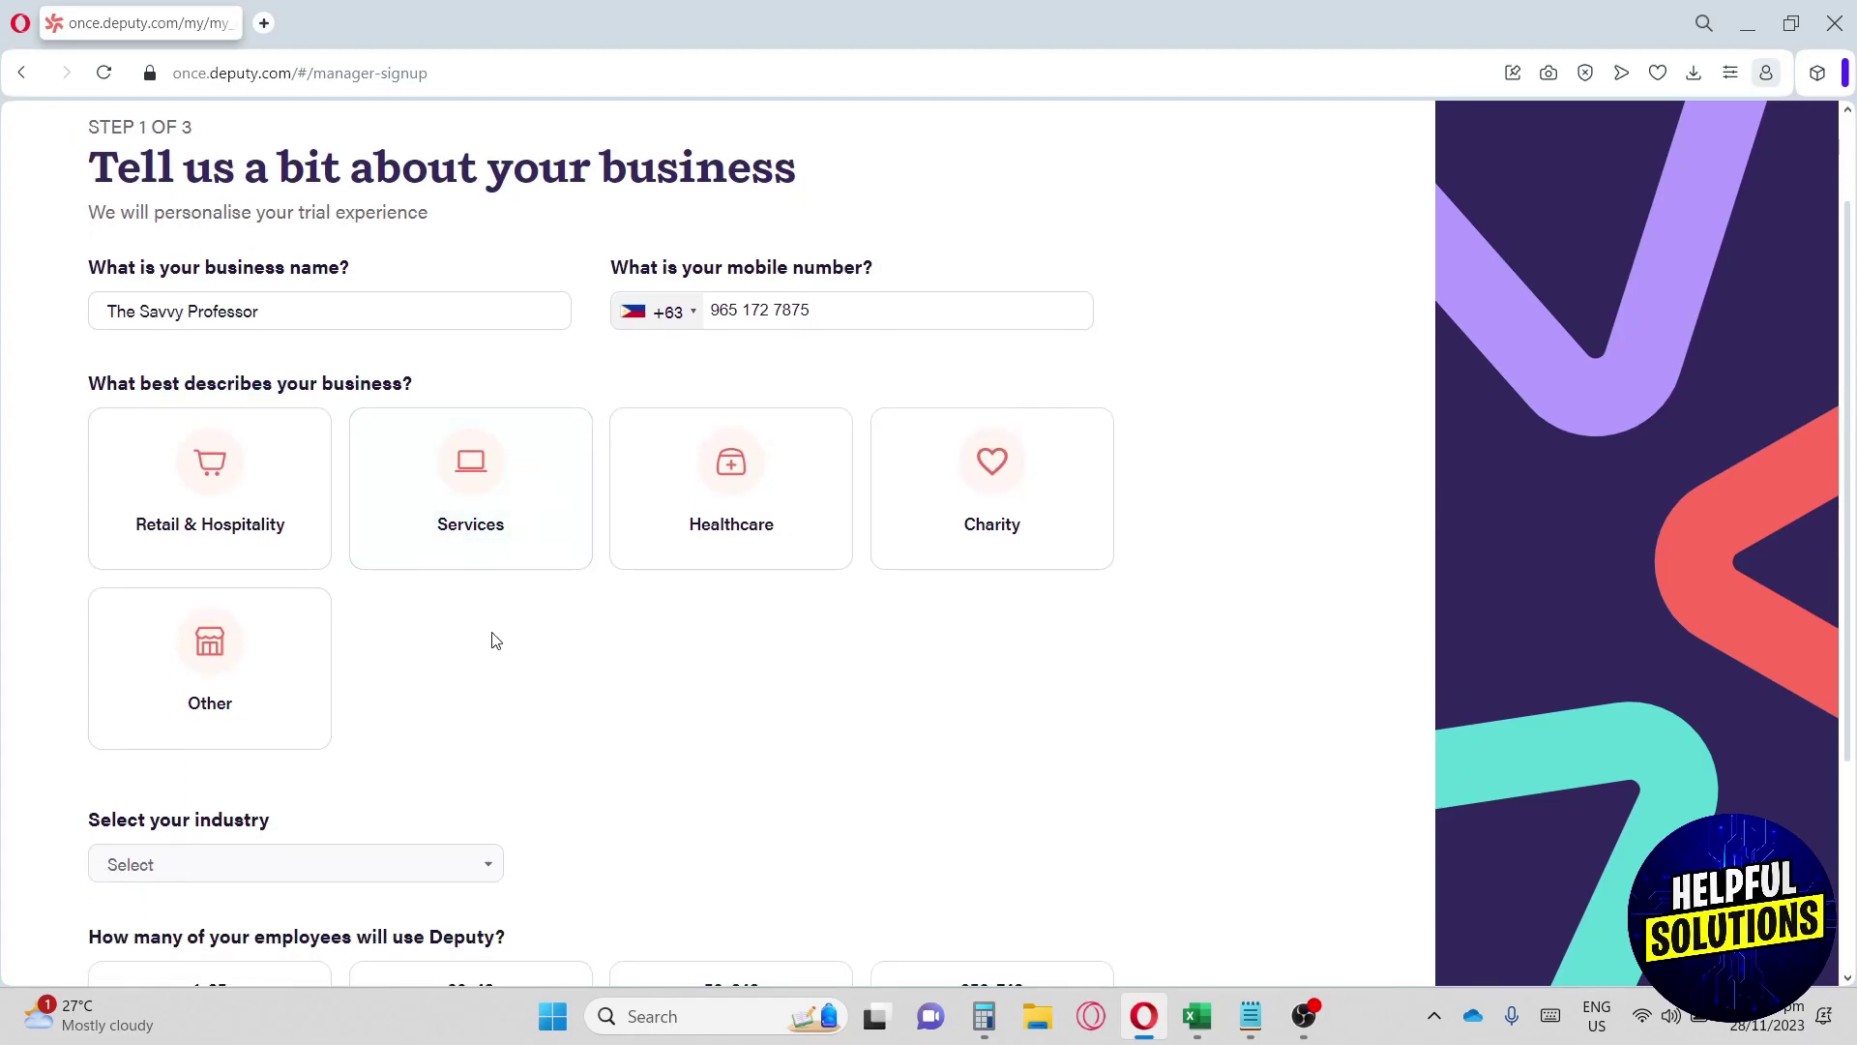
{"action": "left_click", "coordinate": [481, 523]}
{"action": "scroll", "coordinate": [212, 666], "scroll_direction": "down", "scroll_amount": 2}
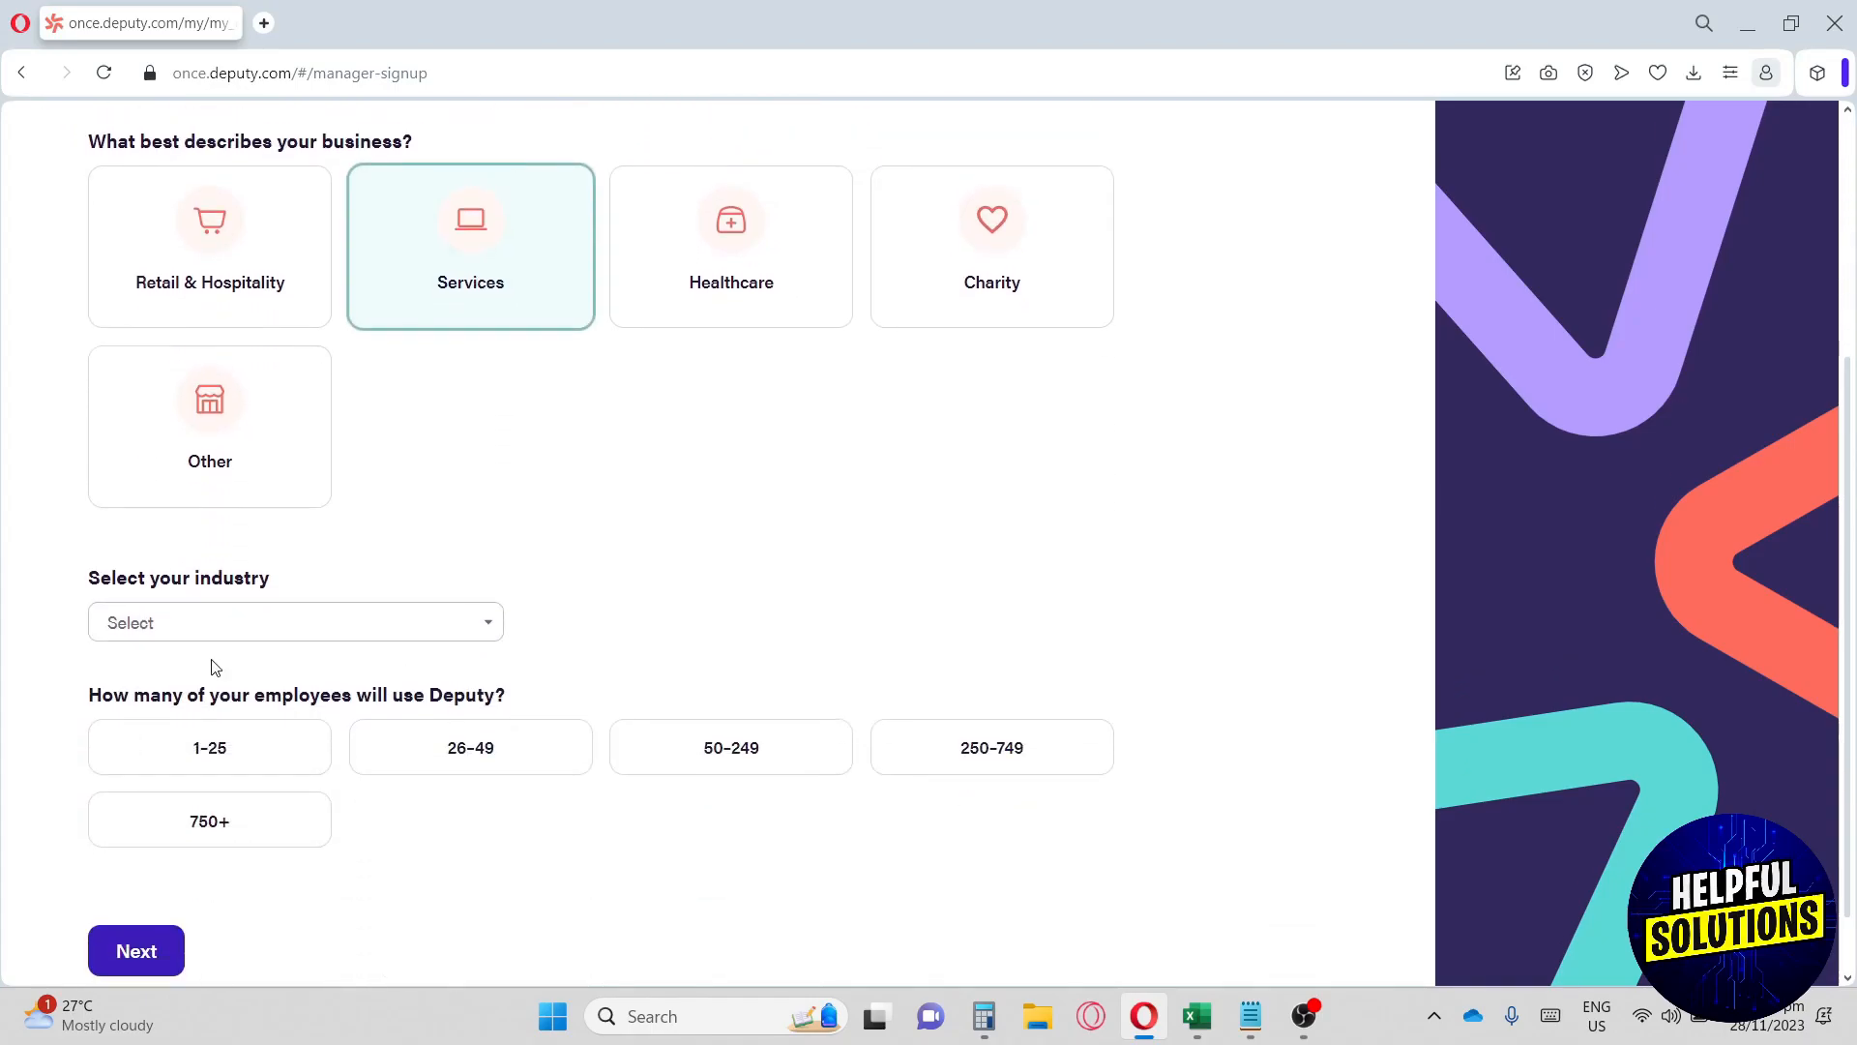
{"action": "left_click_drag", "start_coordinate": [150, 578], "coordinate": [224, 578]}
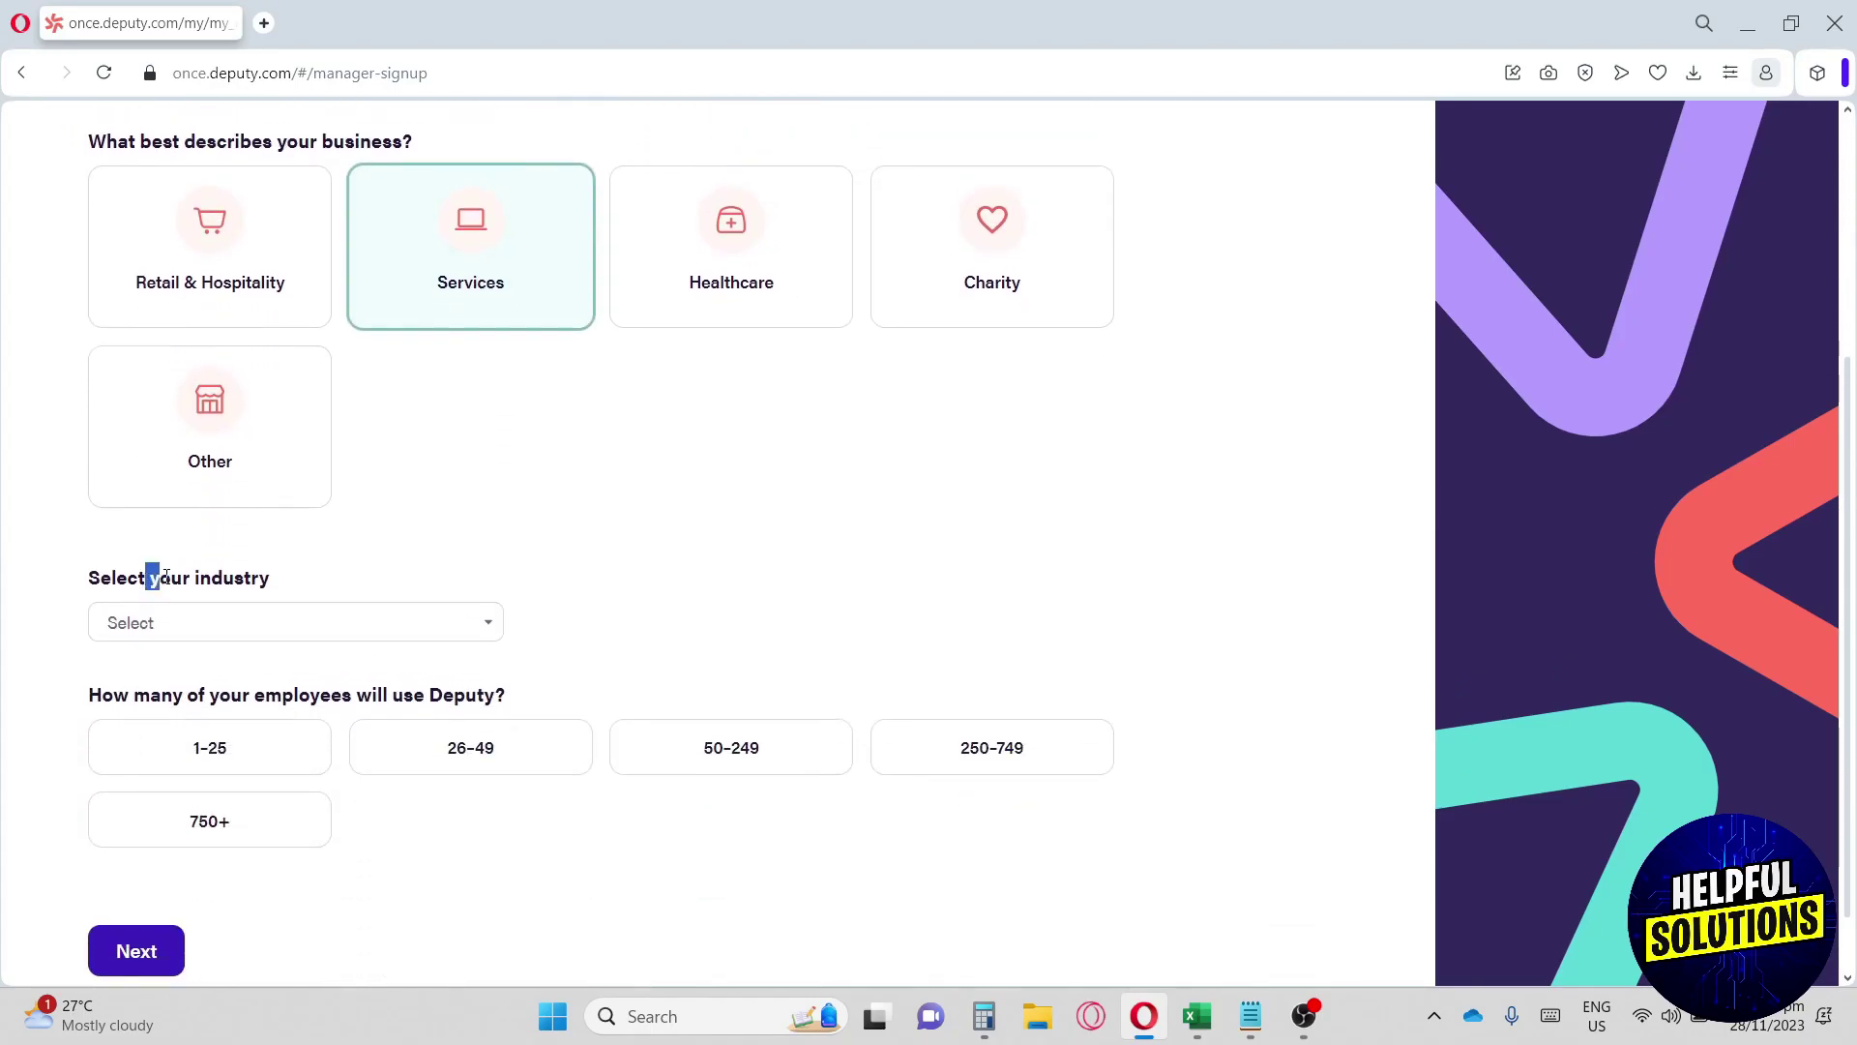
{"action": "left_click", "coordinate": [237, 641]}
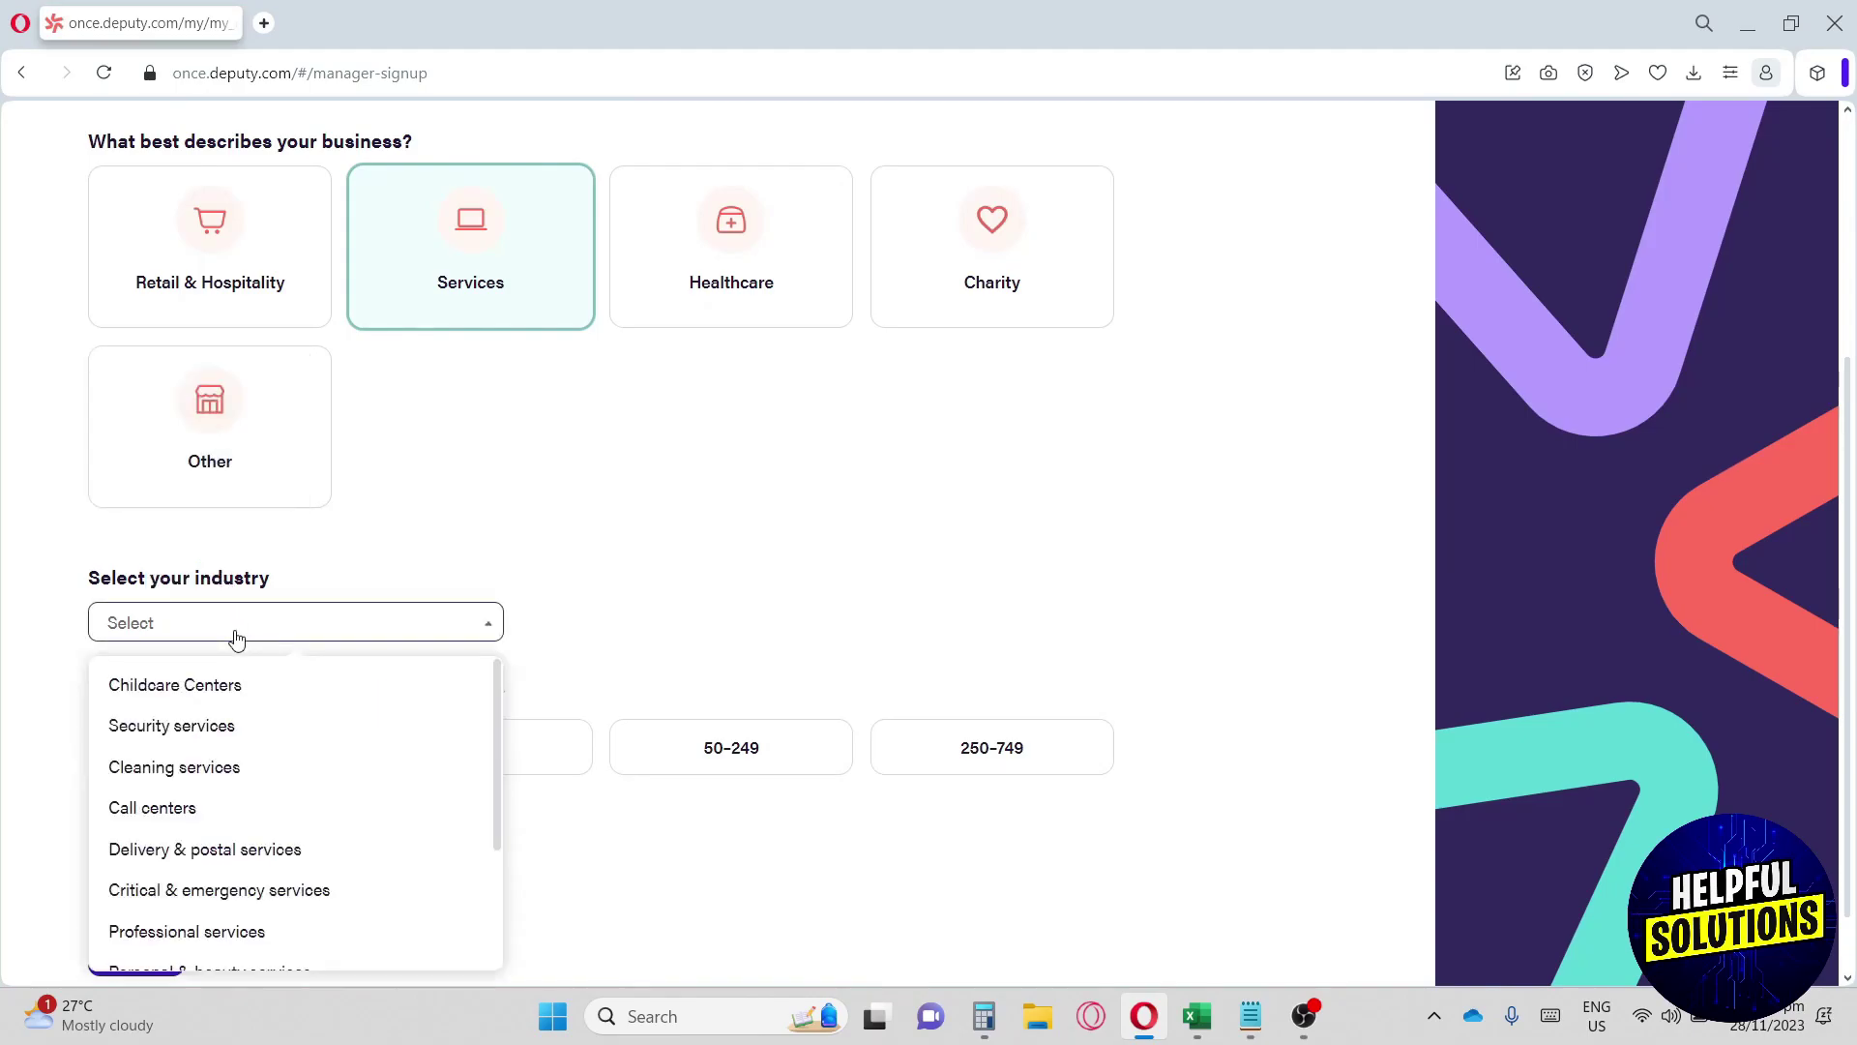
{"action": "left_click", "coordinate": [244, 737]}
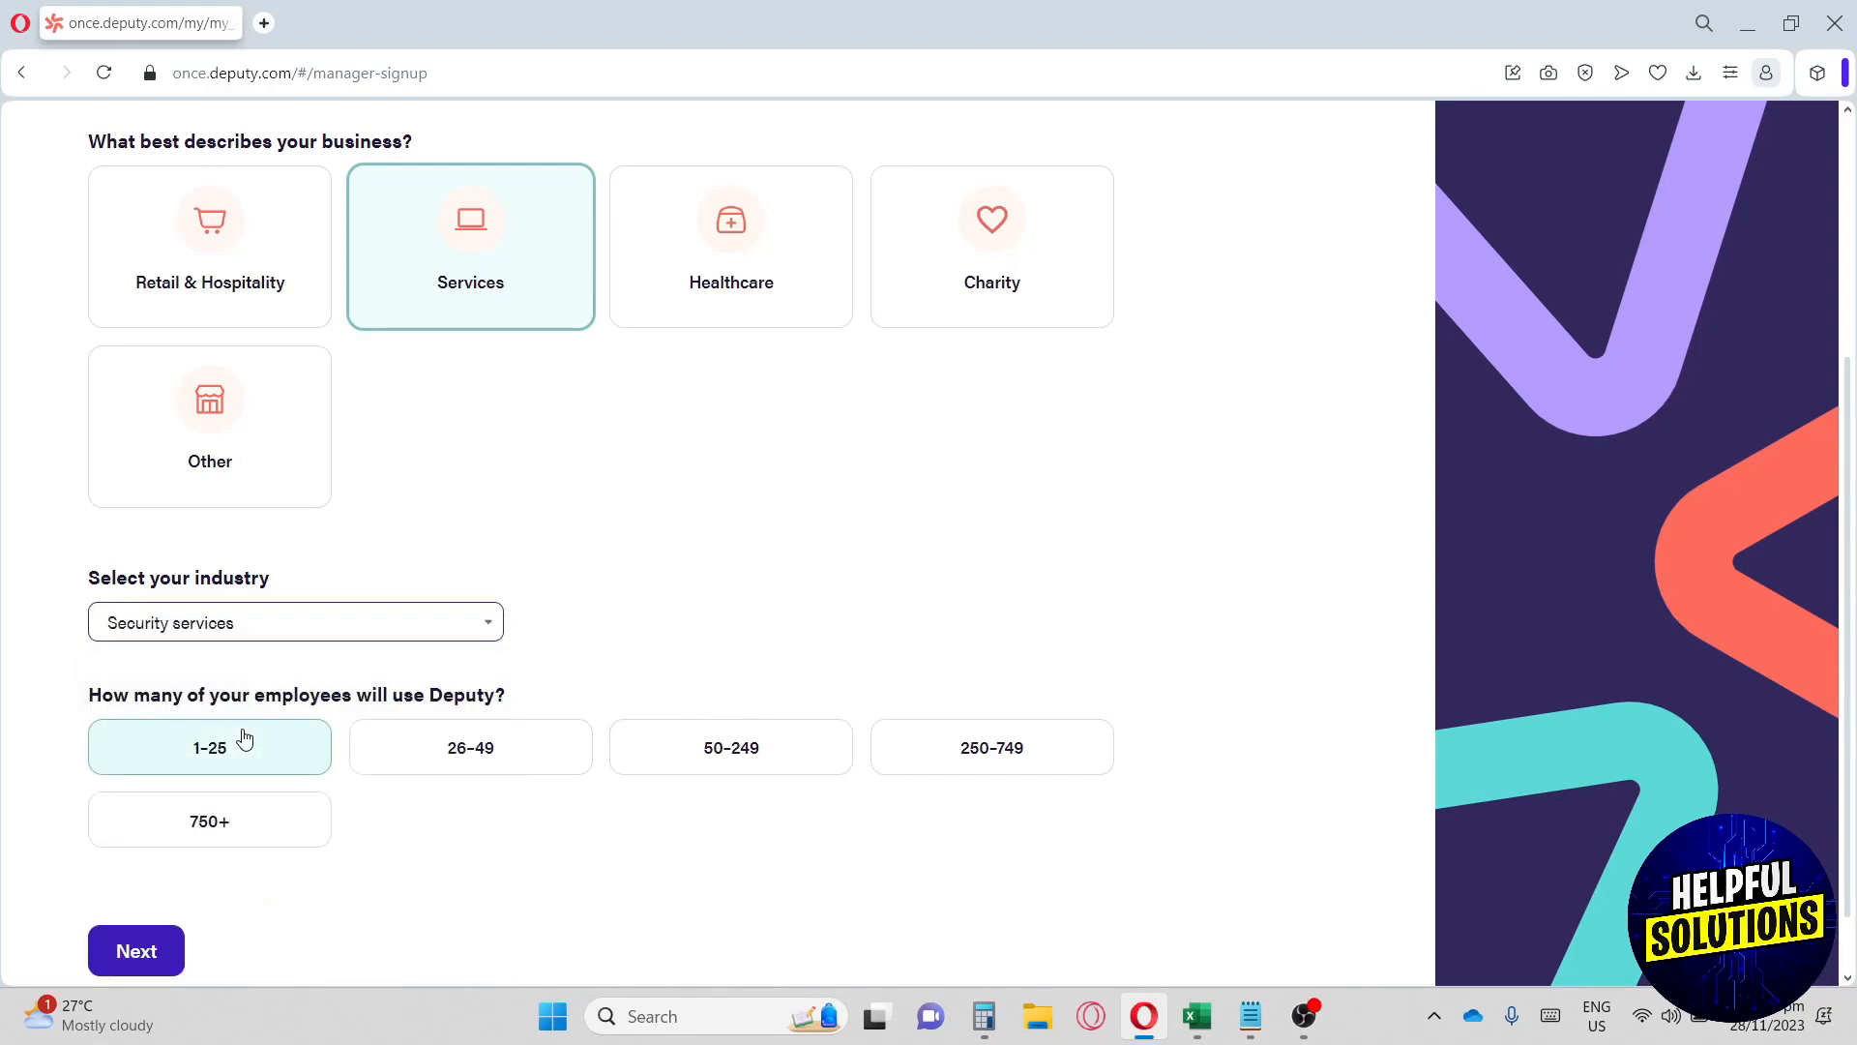
{"action": "scroll", "coordinate": [674, 586], "scroll_direction": "down", "scroll_amount": 1}
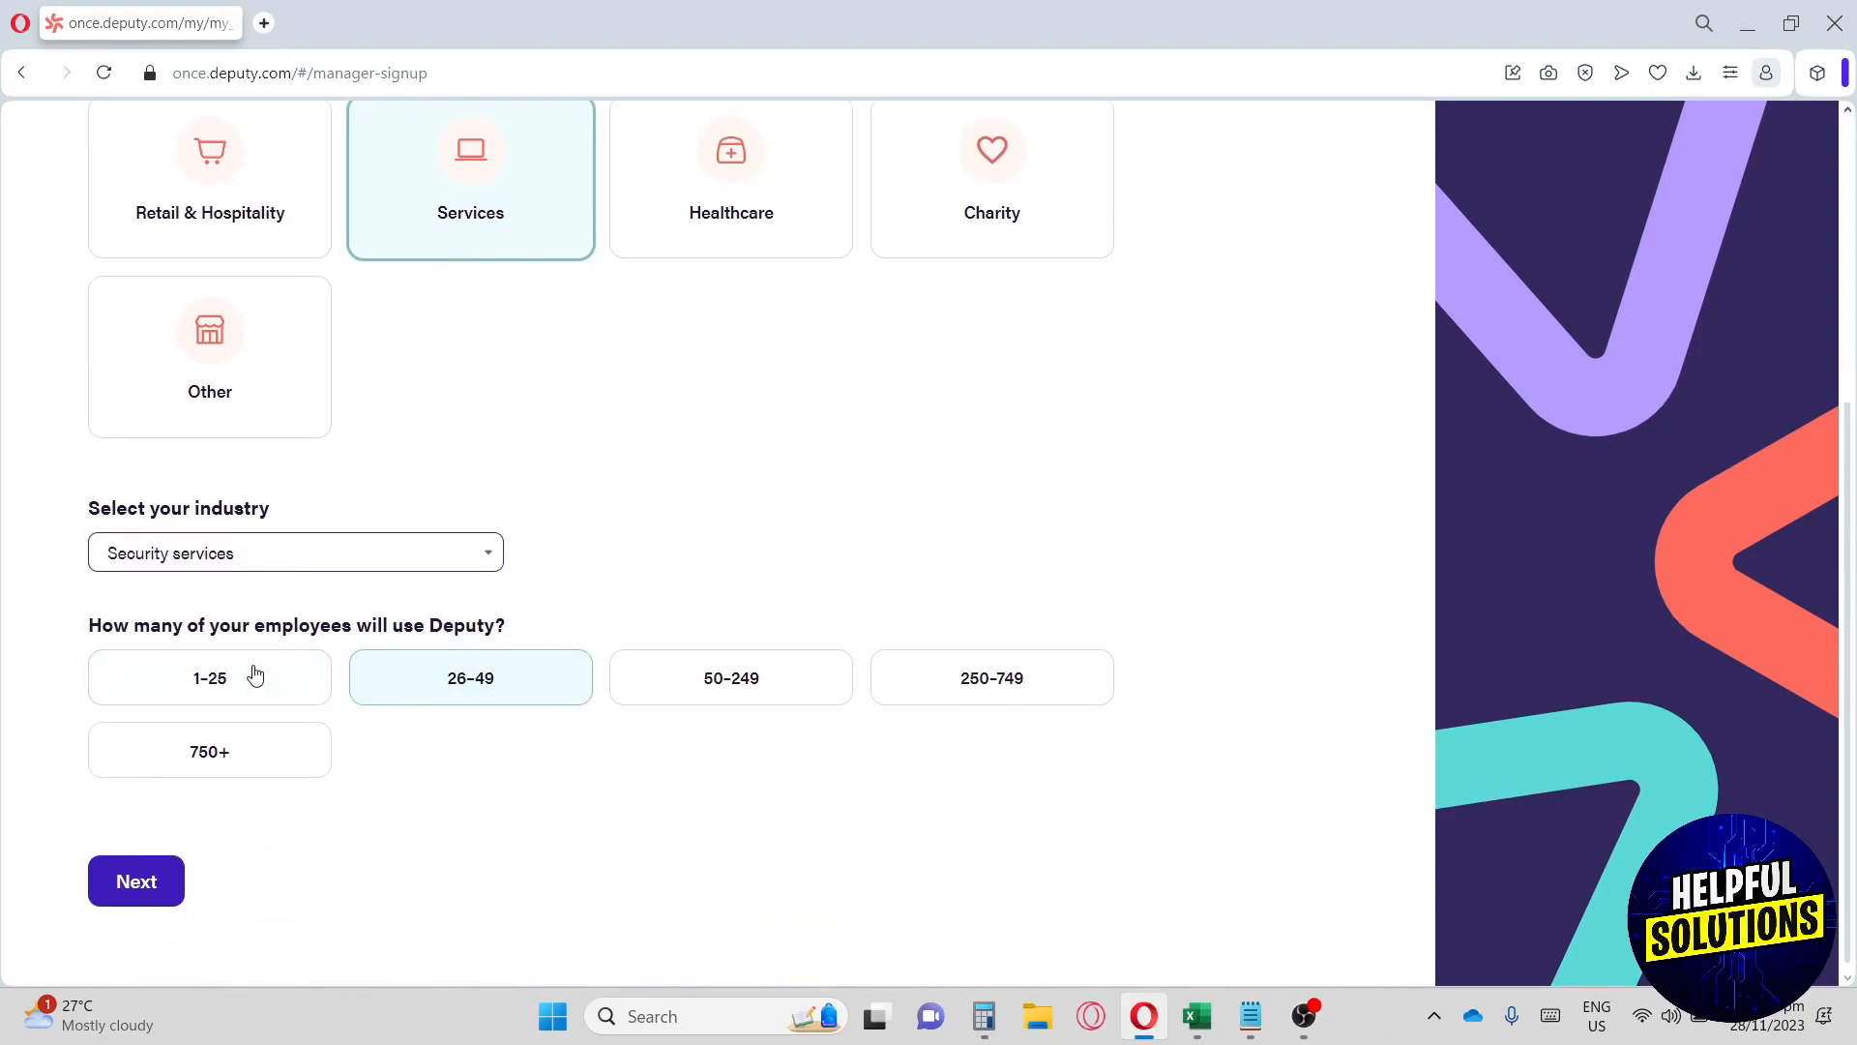
{"action": "left_click_drag", "start_coordinate": [424, 633], "coordinate": [118, 648]}
Set the employee count to 1–25 and move on to step 2.
{"action": "left_click", "coordinate": [86, 632]}
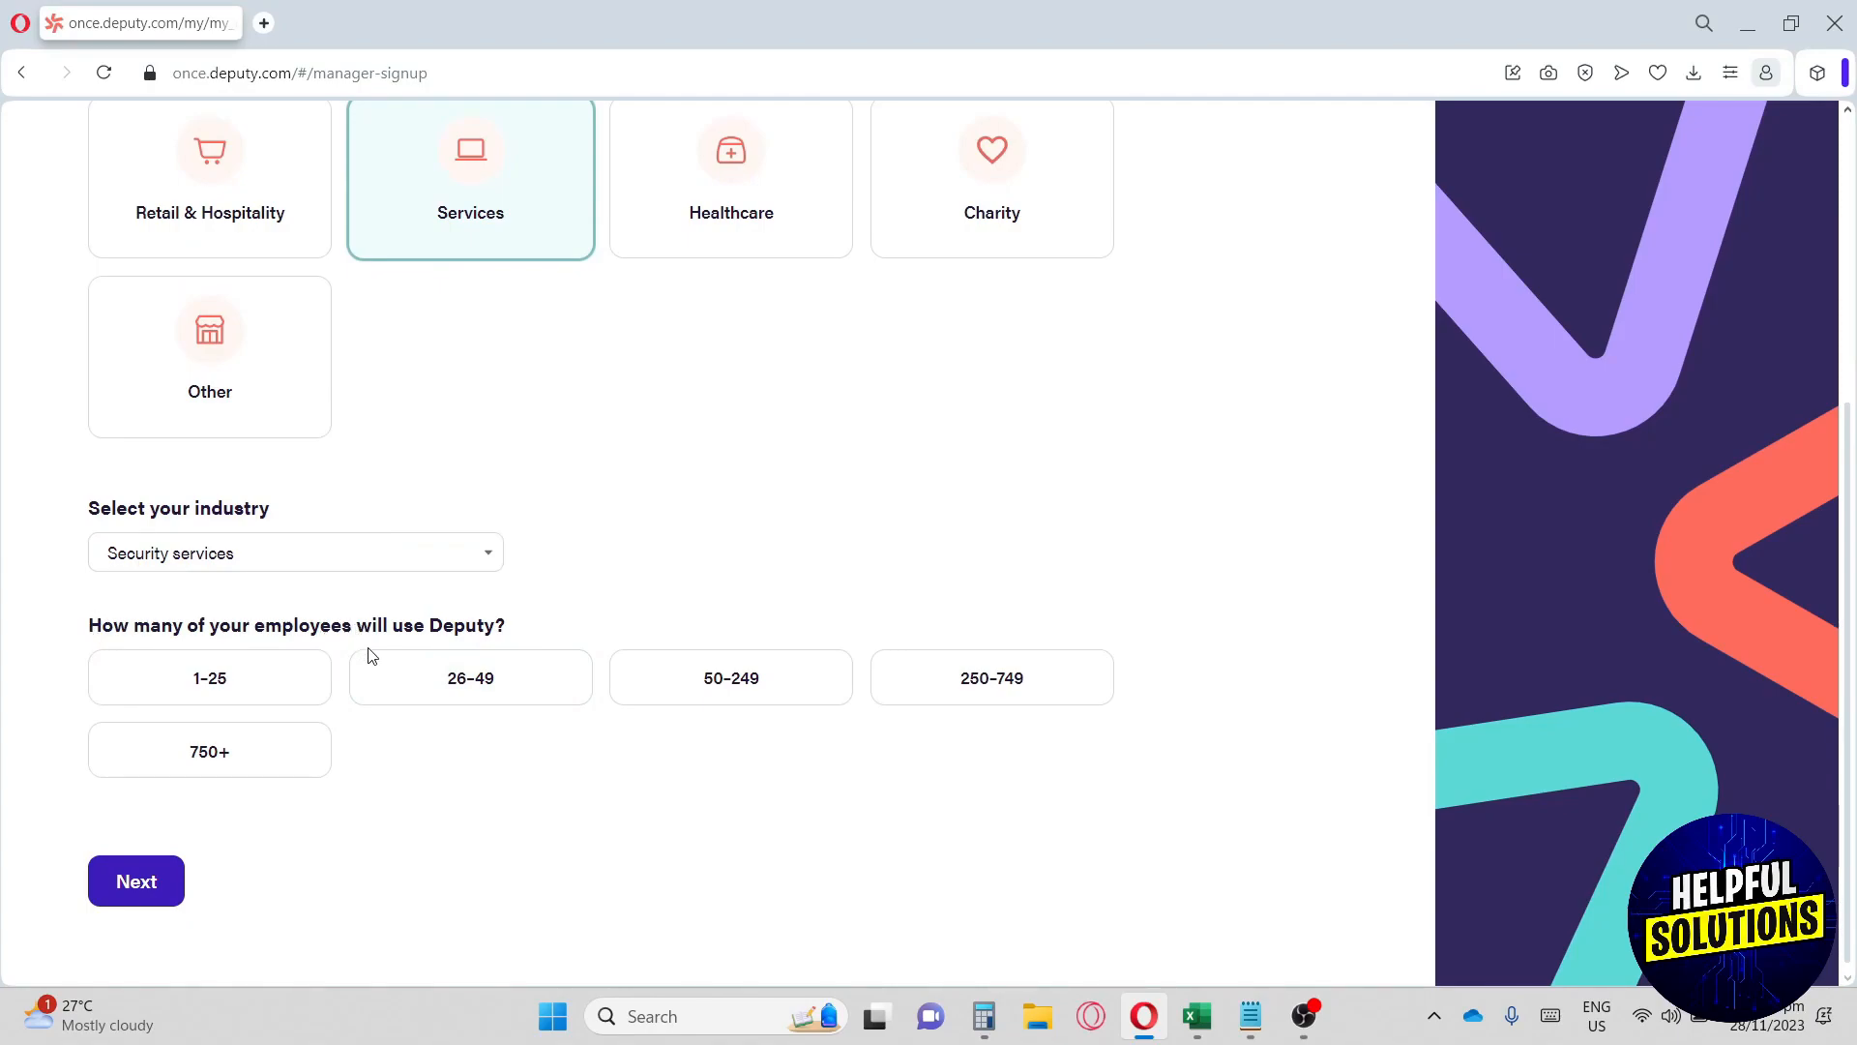
{"action": "left_click", "coordinate": [261, 697]}
{"action": "left_click", "coordinate": [258, 694]}
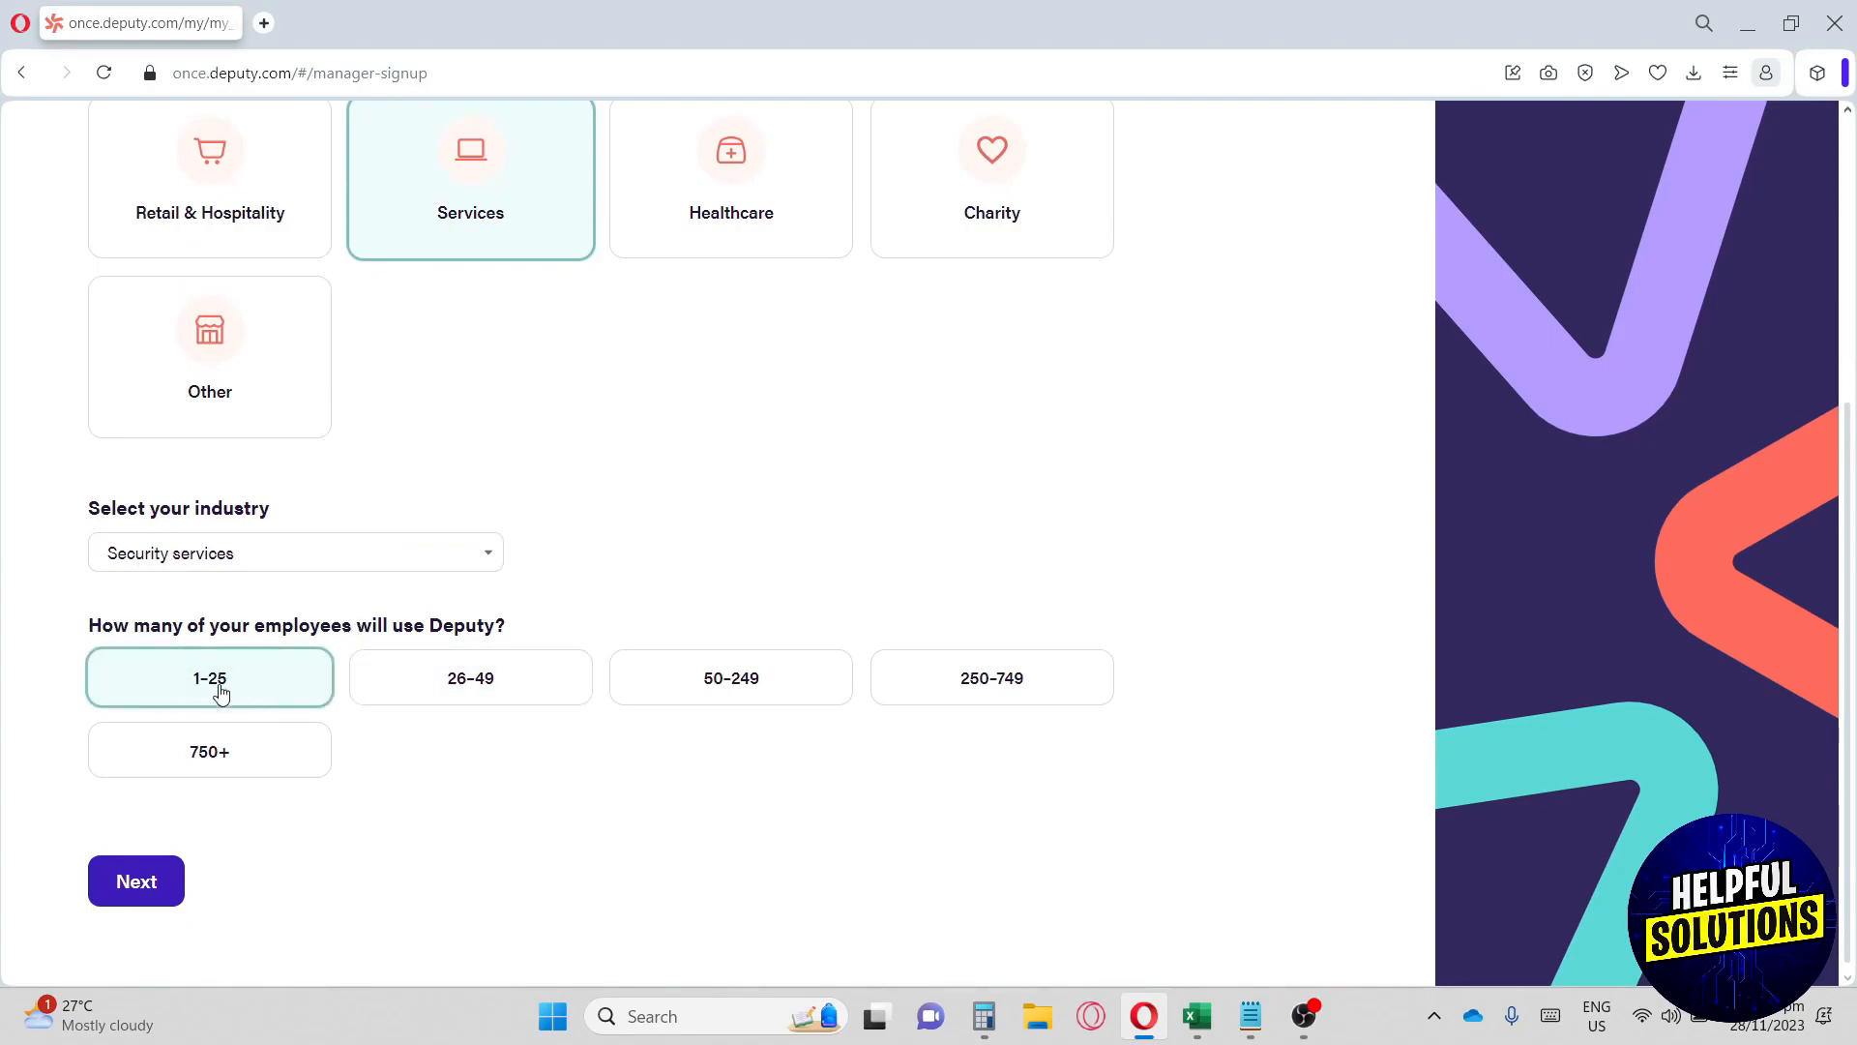
{"action": "left_click", "coordinate": [147, 893]}
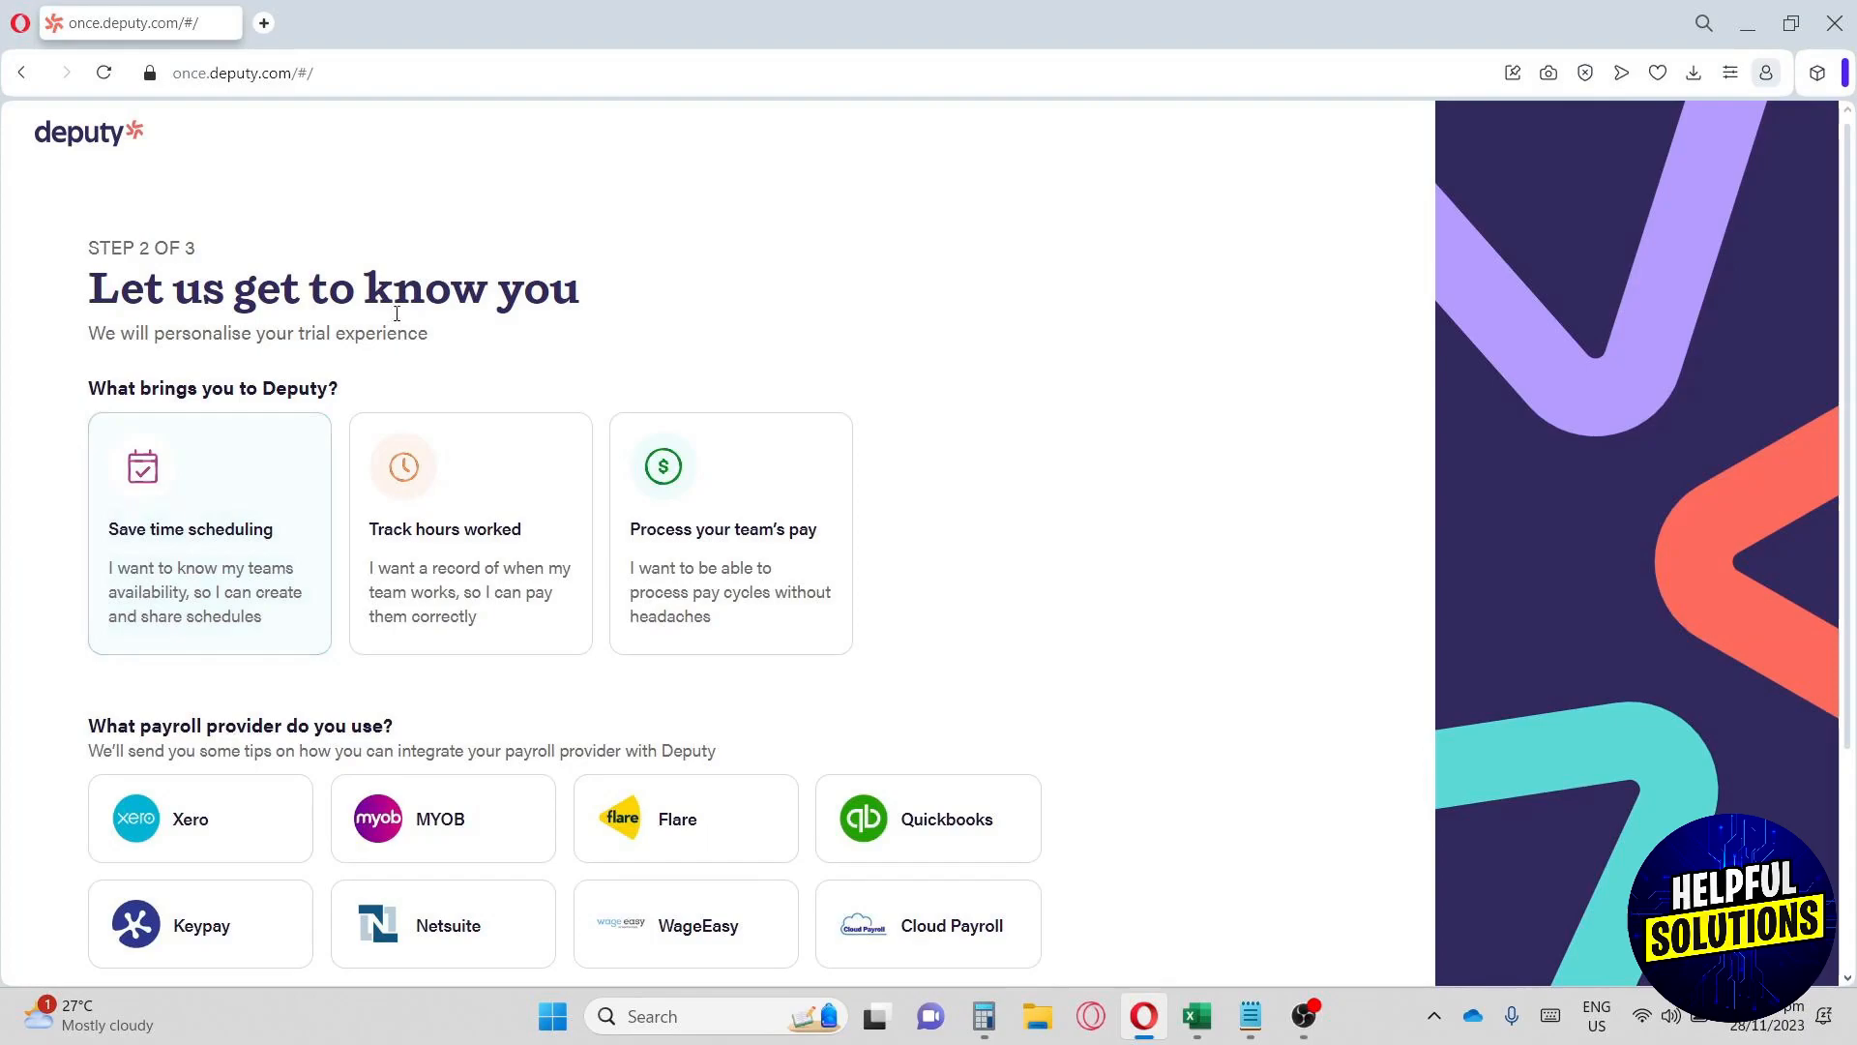
{"action": "scroll", "coordinate": [395, 313], "scroll_direction": "down", "scroll_amount": 1}
{"action": "left_click_drag", "start_coordinate": [105, 267], "coordinate": [303, 269]}
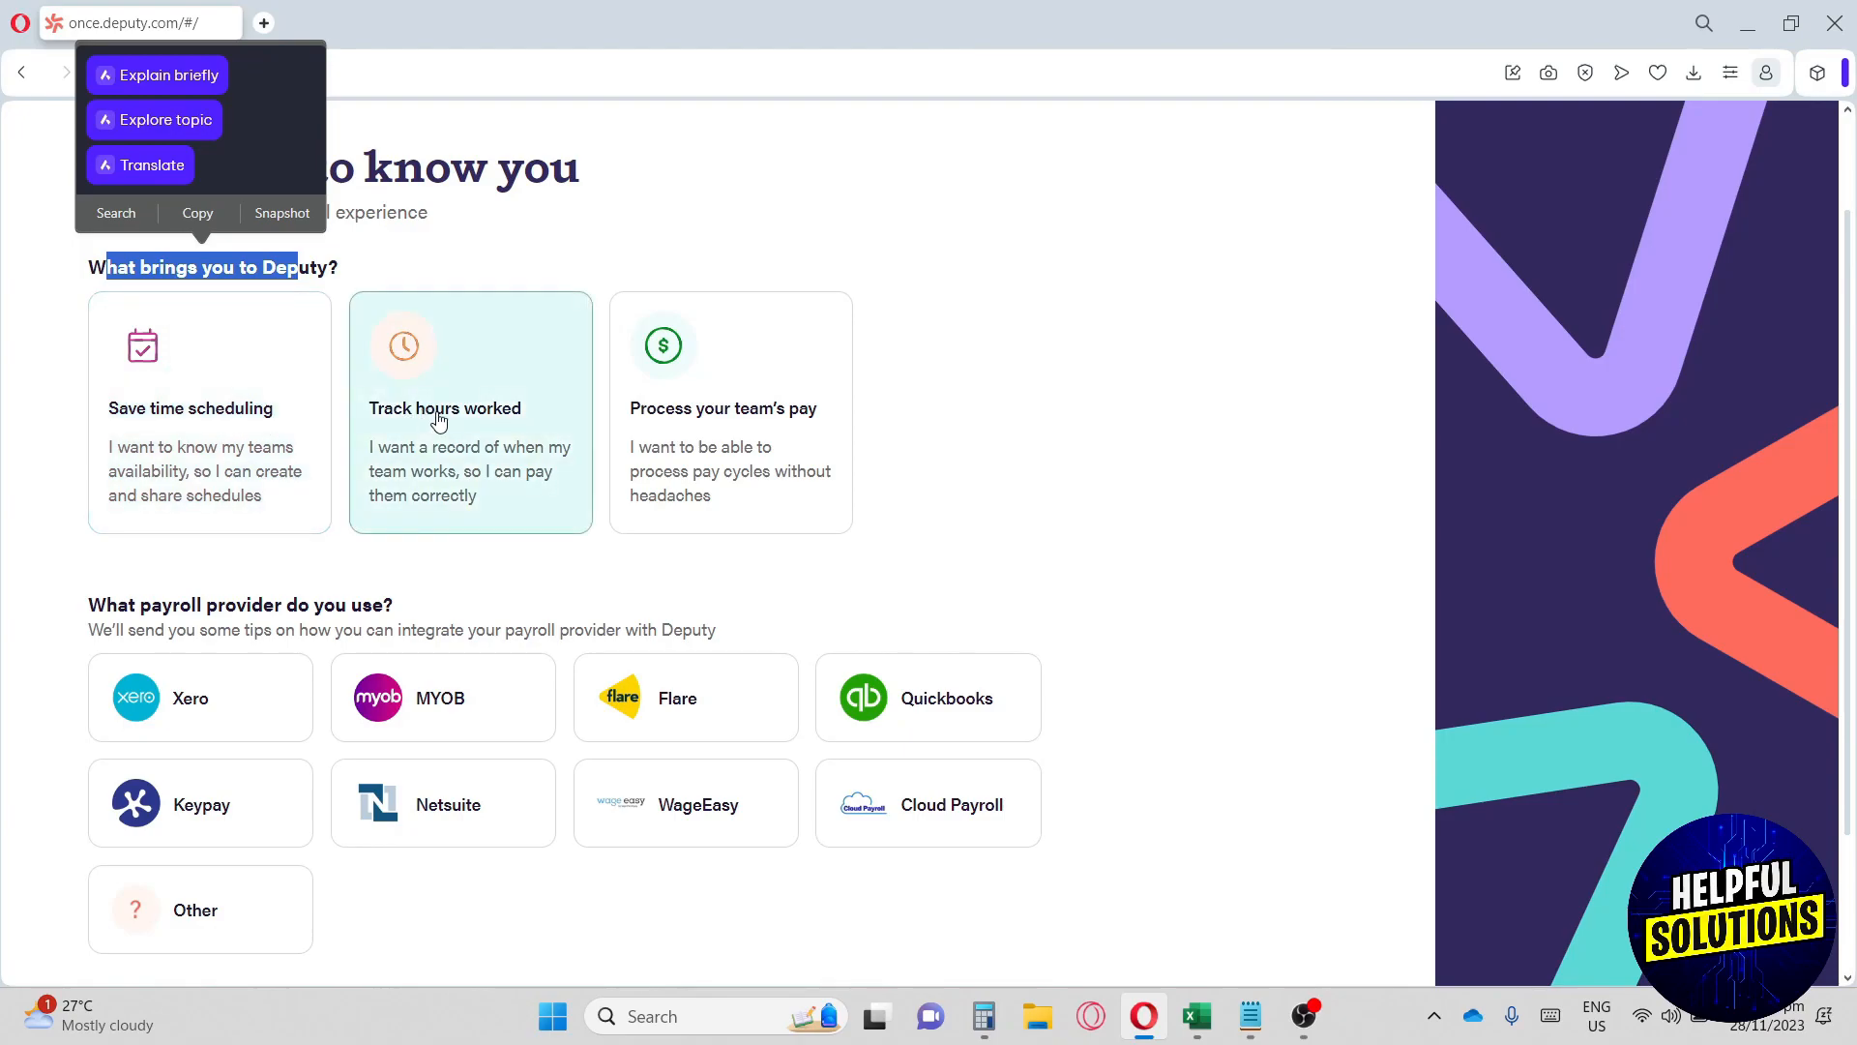
Pick saving time on scheduling as the goal and Other as payroll provider, then continue.
{"action": "left_click", "coordinate": [529, 247]}
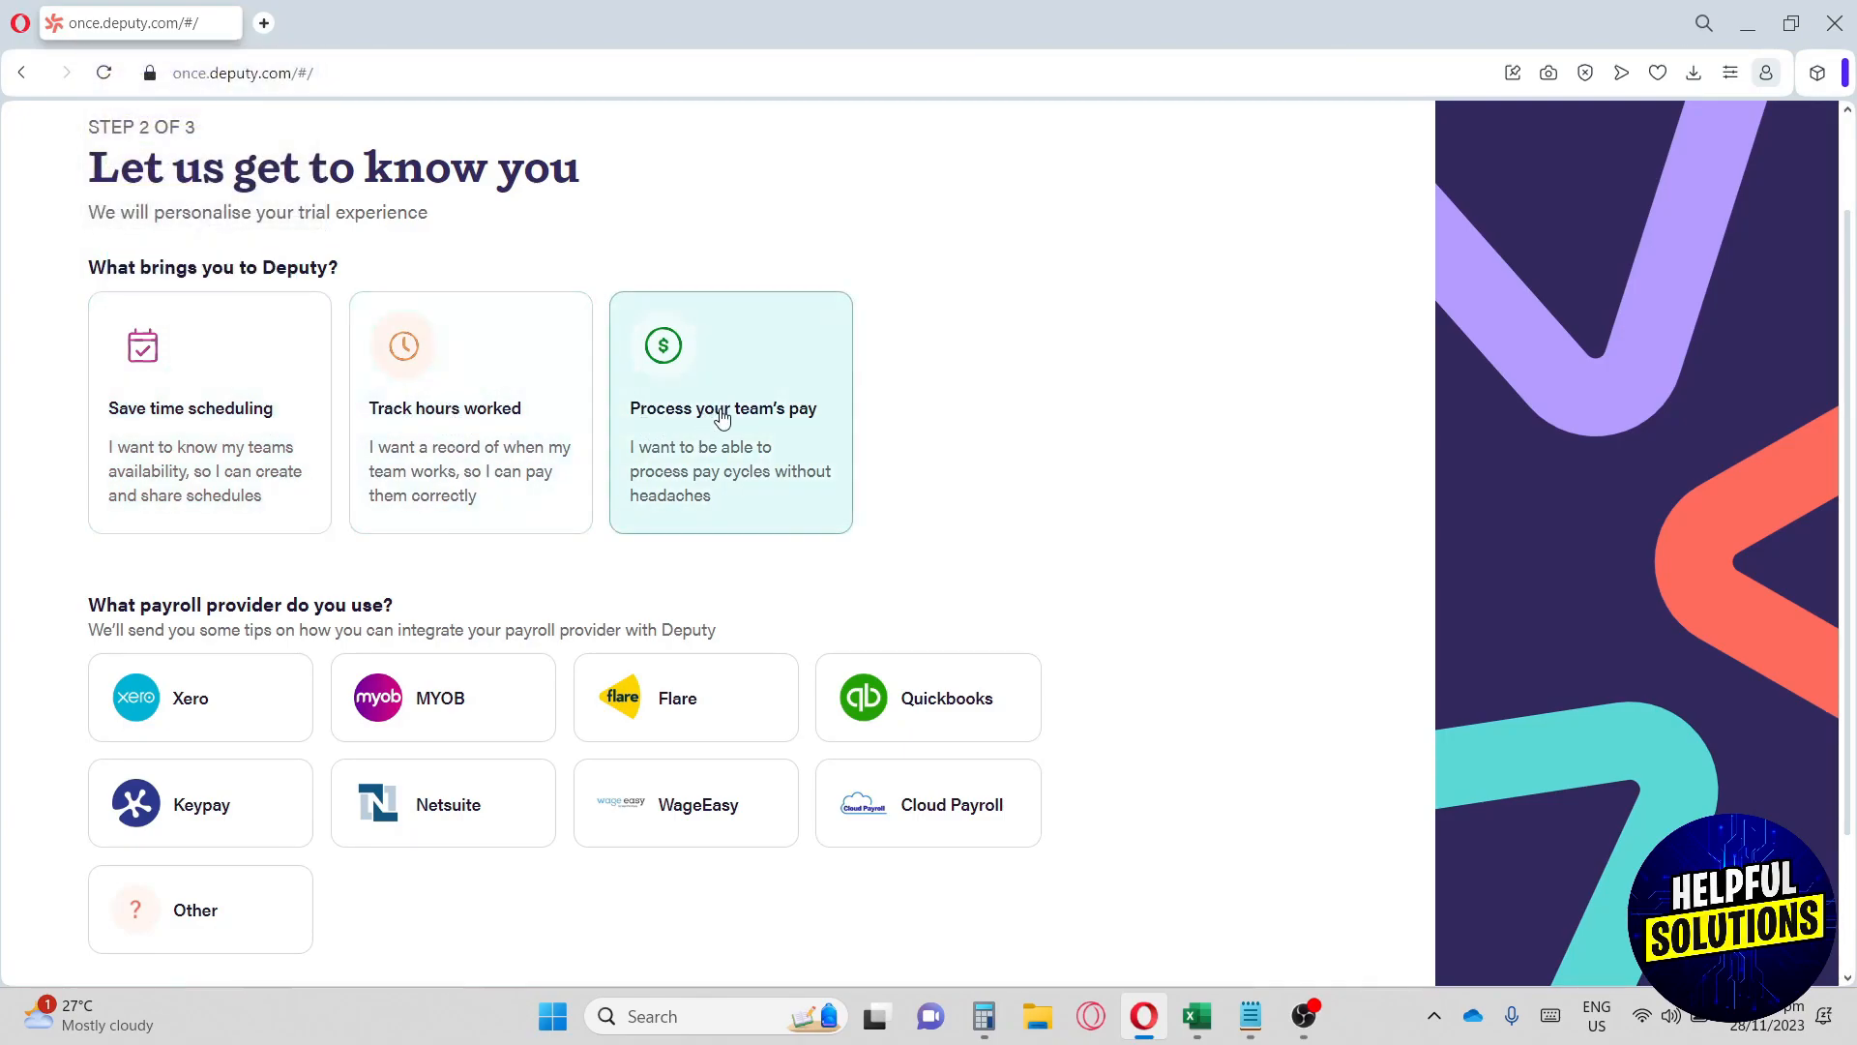
{"action": "left_click", "coordinate": [161, 385]}
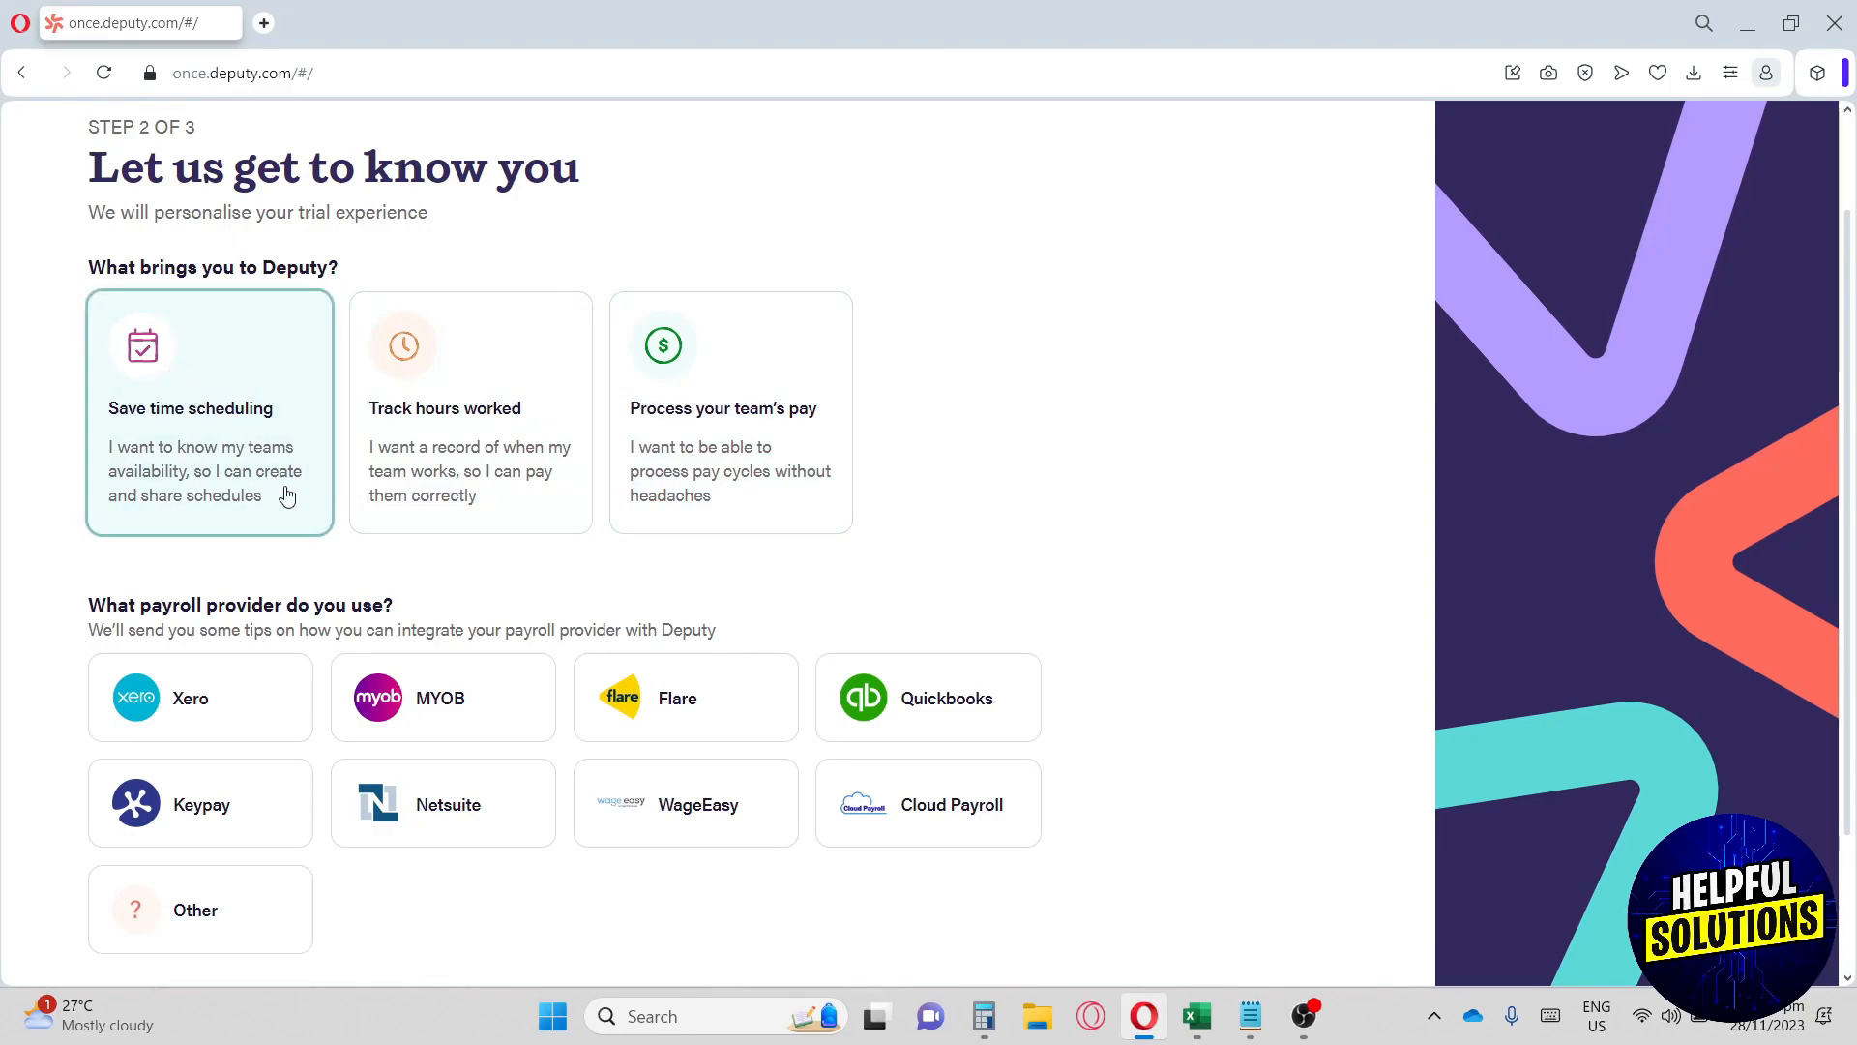
{"action": "scroll", "coordinate": [409, 580], "scroll_direction": "down", "scroll_amount": 1}
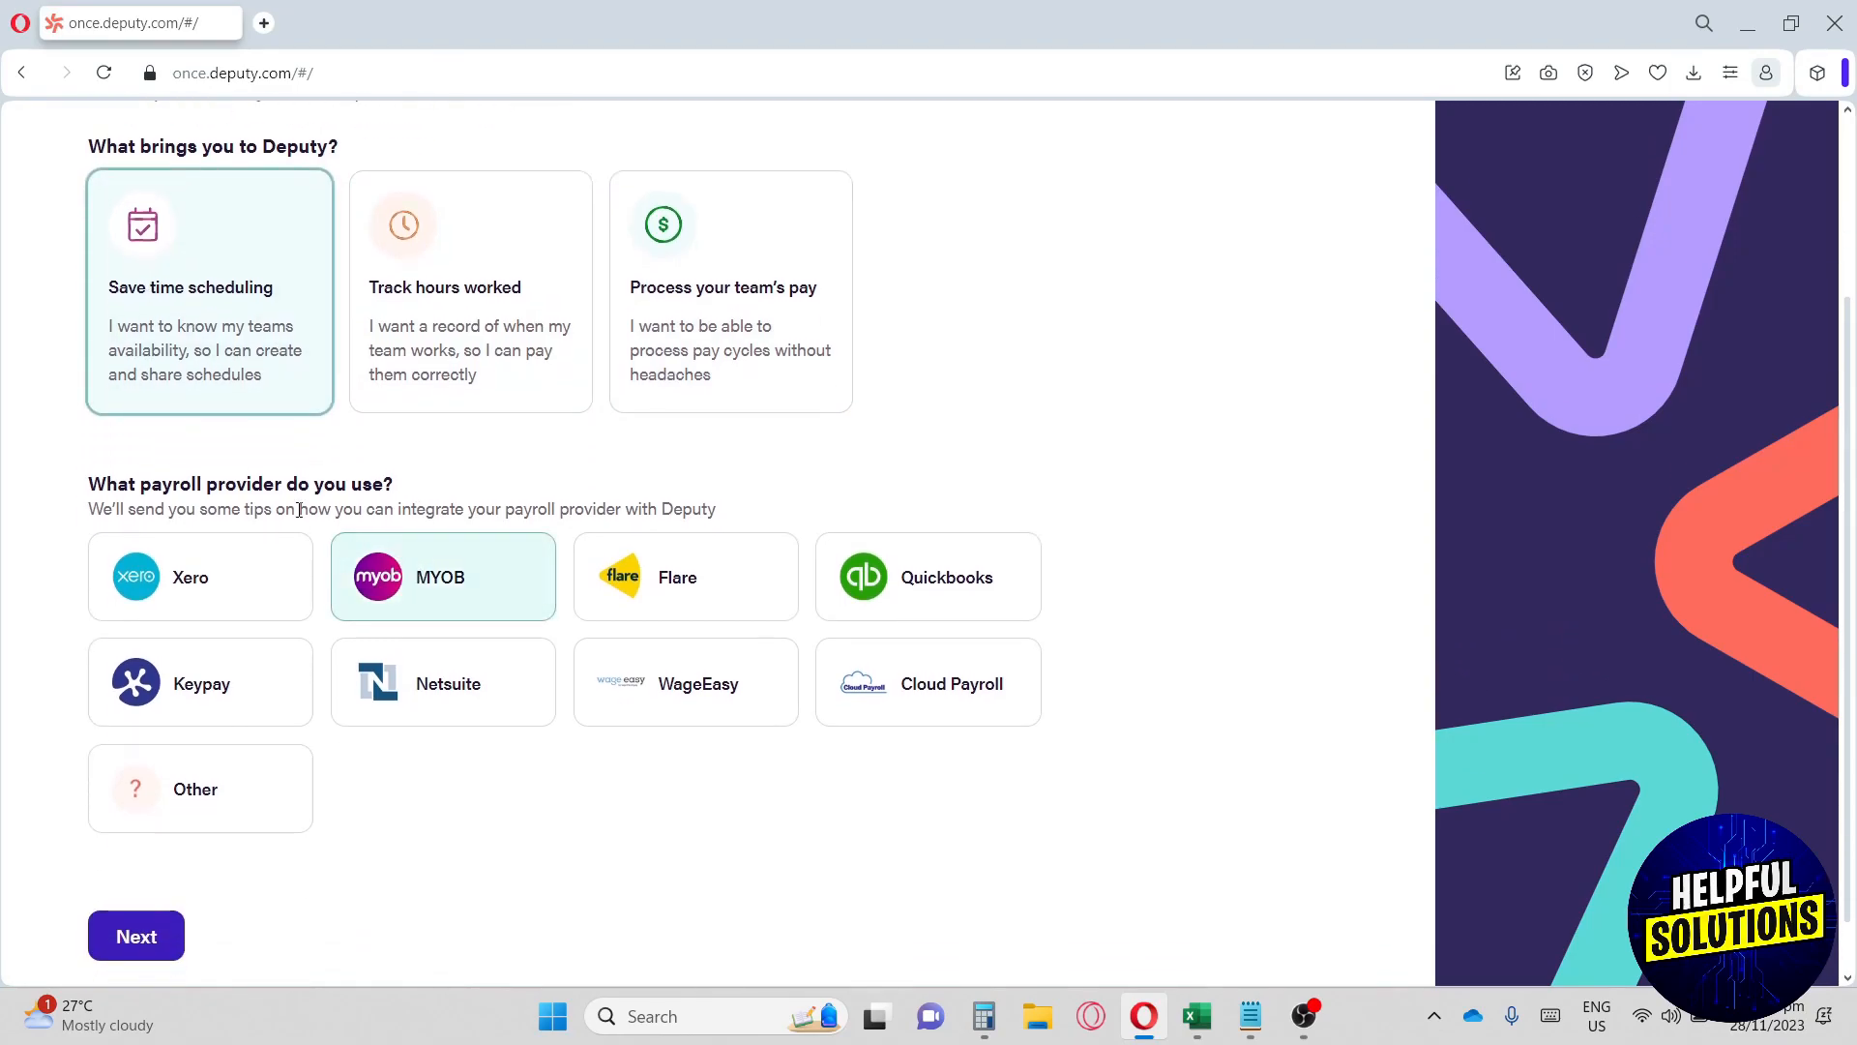
{"action": "left_click_drag", "start_coordinate": [105, 483], "coordinate": [344, 484]}
{"action": "left_click", "coordinate": [486, 483]}
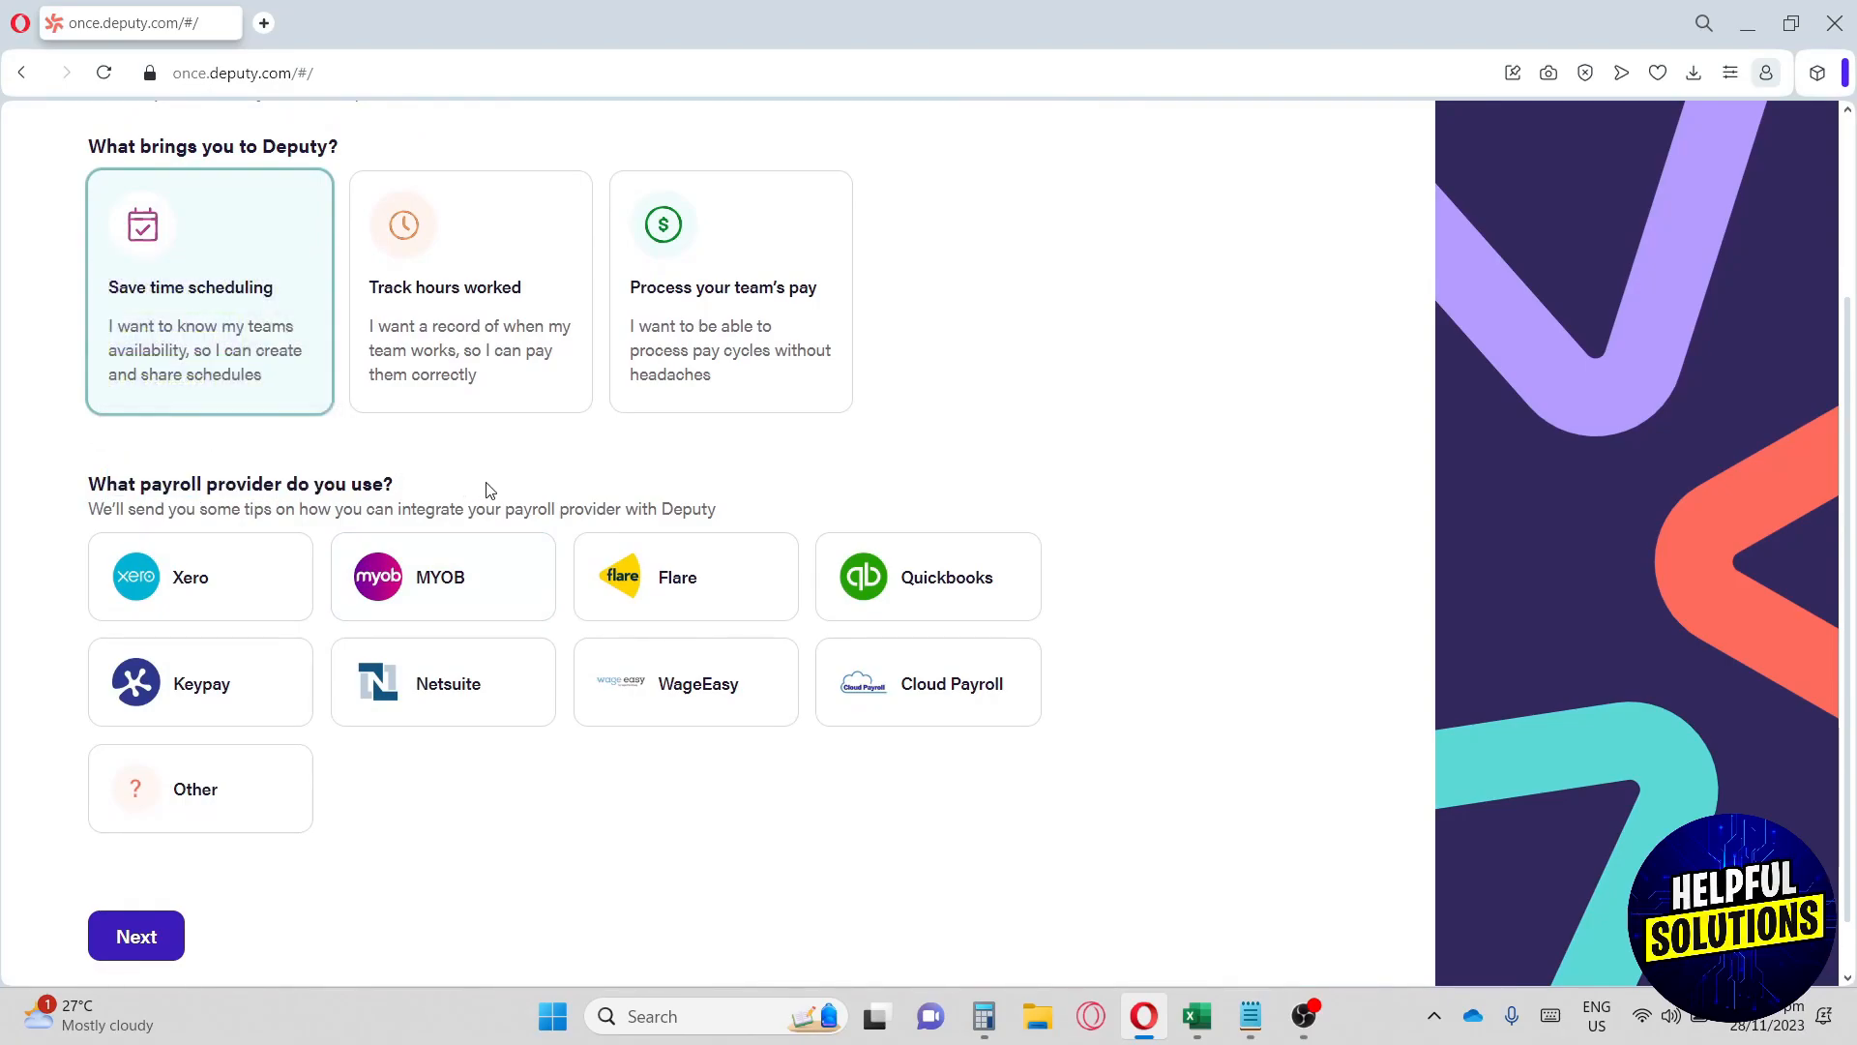
{"action": "scroll", "coordinate": [363, 581], "scroll_direction": "down", "scroll_amount": 1}
{"action": "left_click", "coordinate": [197, 717]}
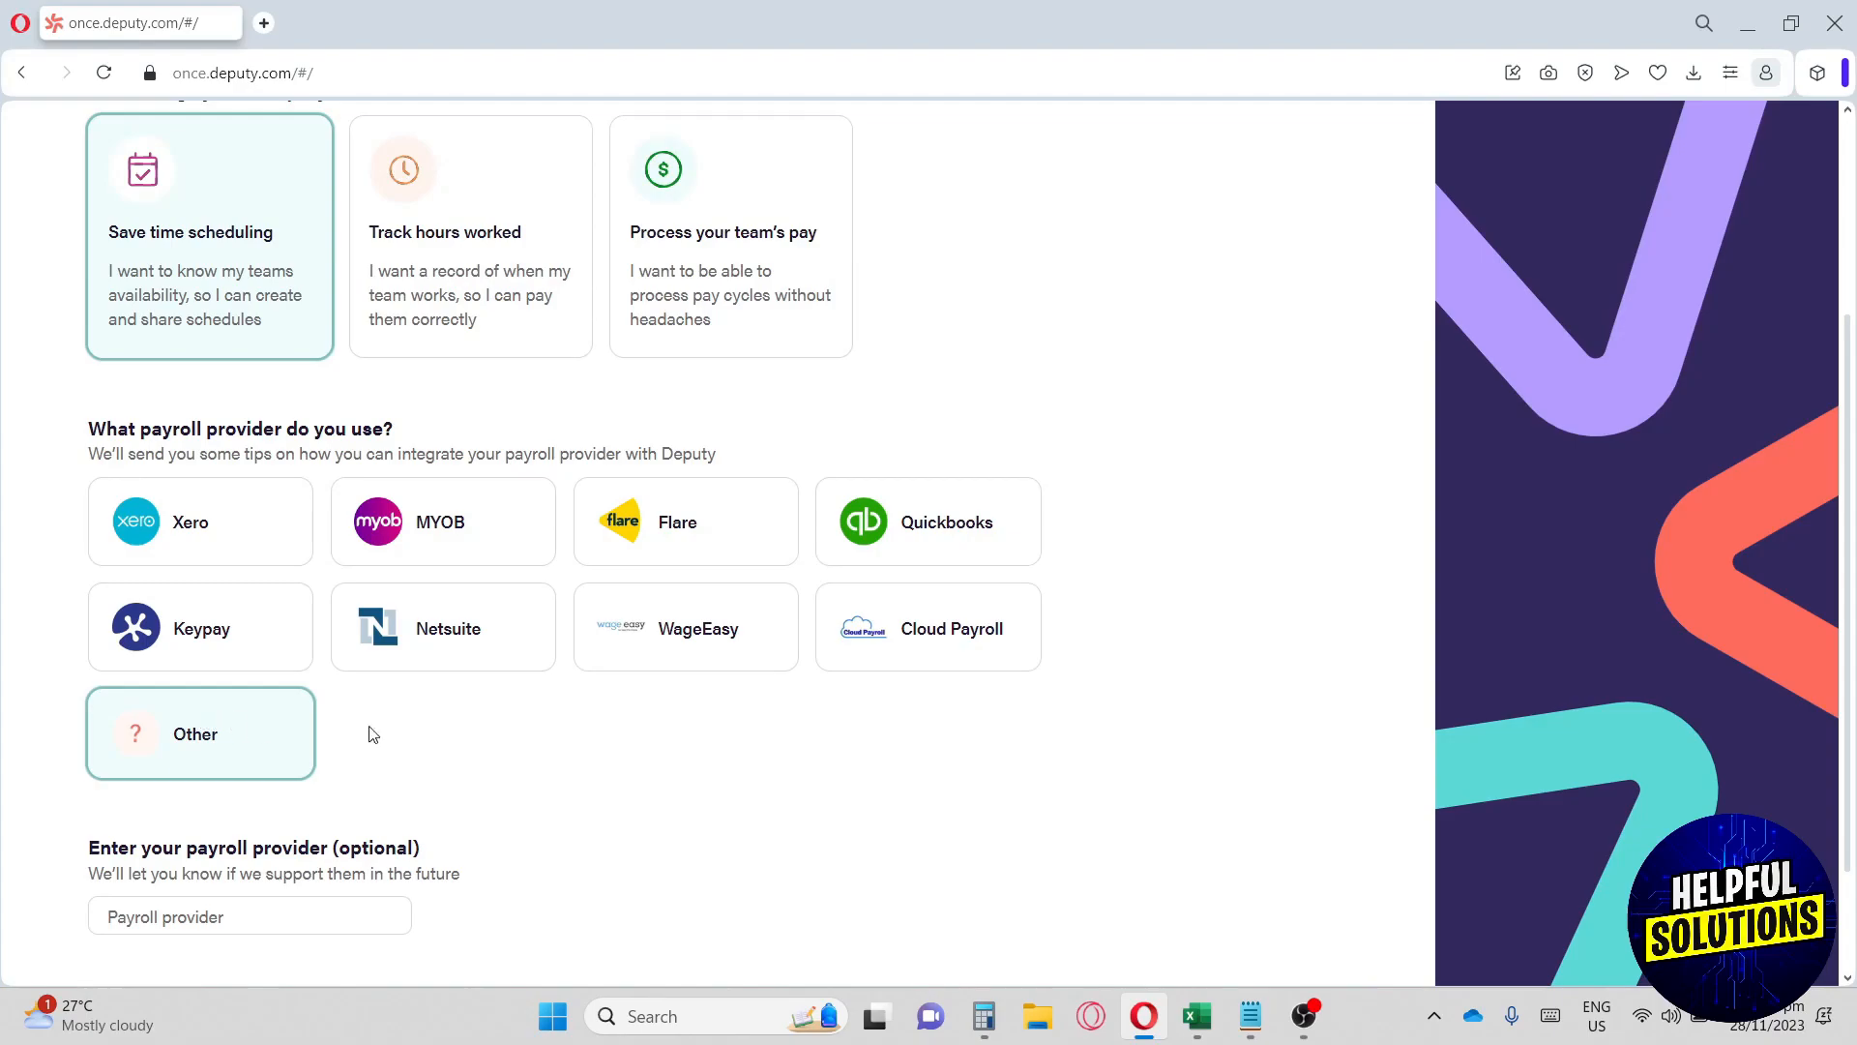
{"action": "scroll", "coordinate": [493, 747], "scroll_direction": "down", "scroll_amount": 1}
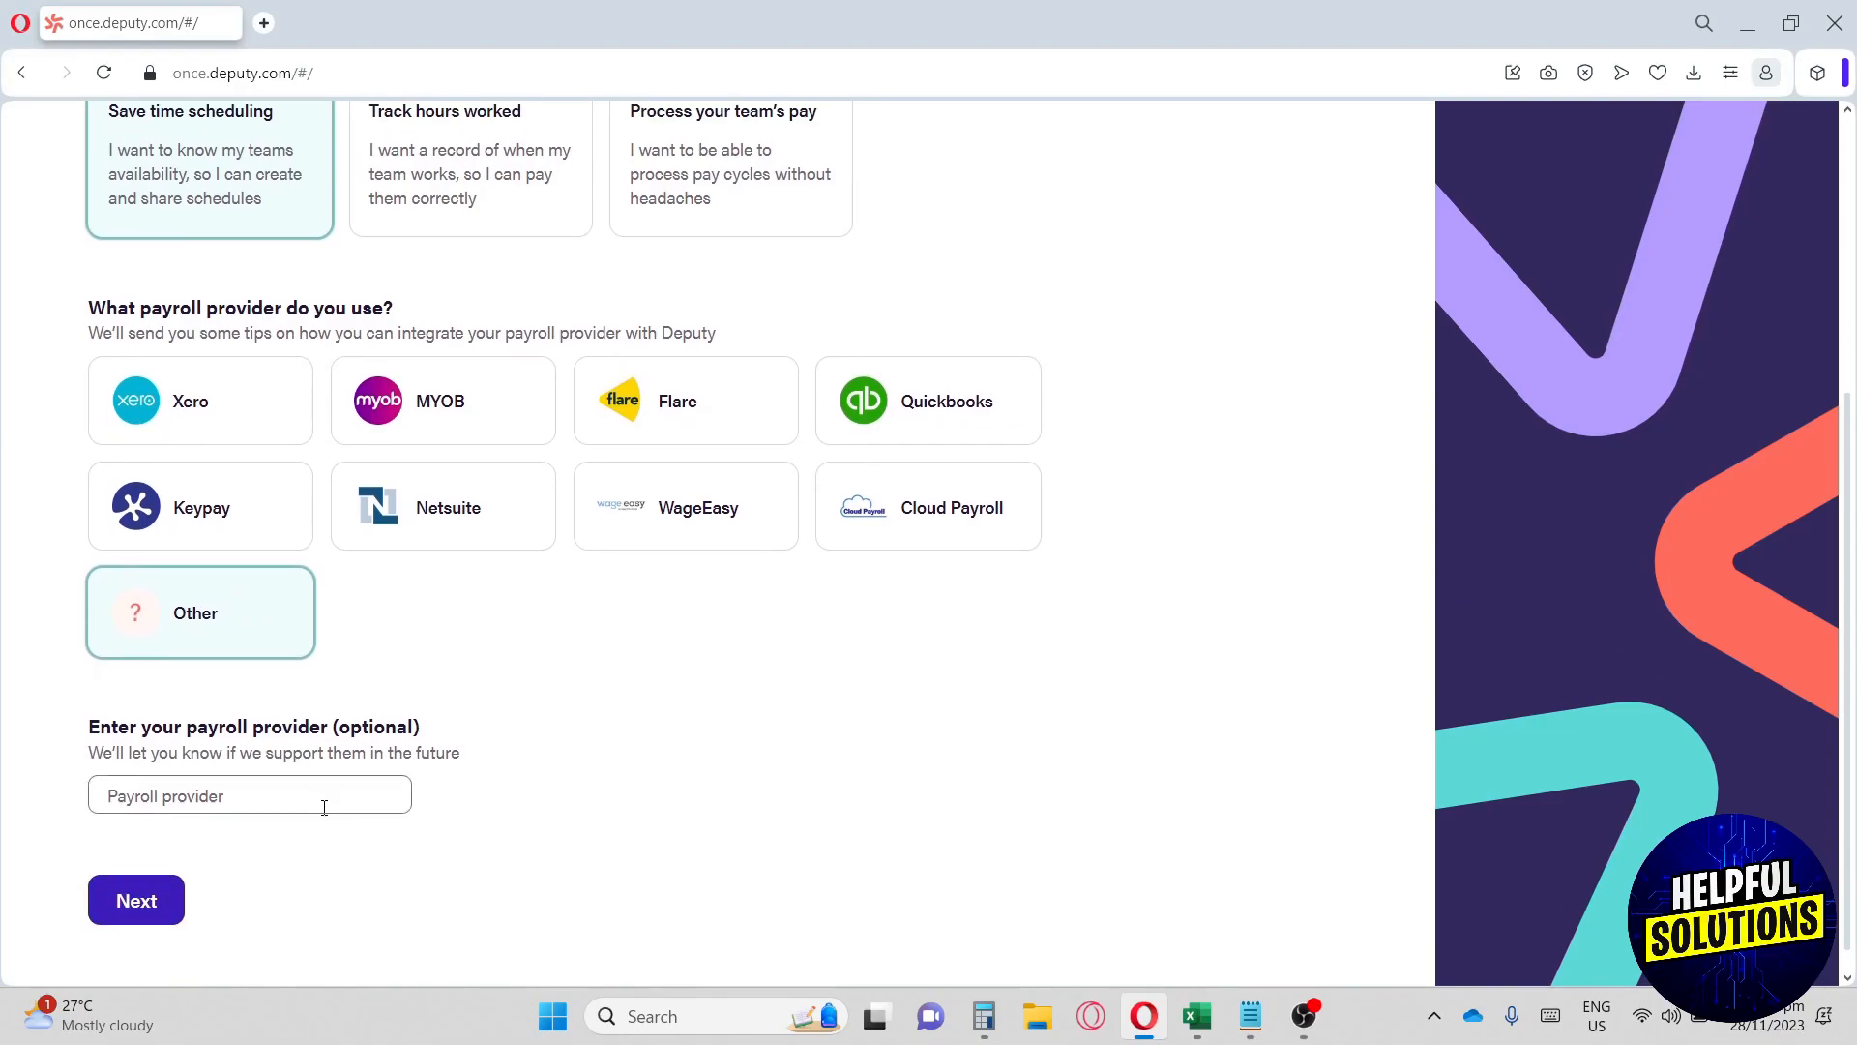
{"action": "scroll", "coordinate": [210, 781], "scroll_direction": "down", "scroll_amount": 1}
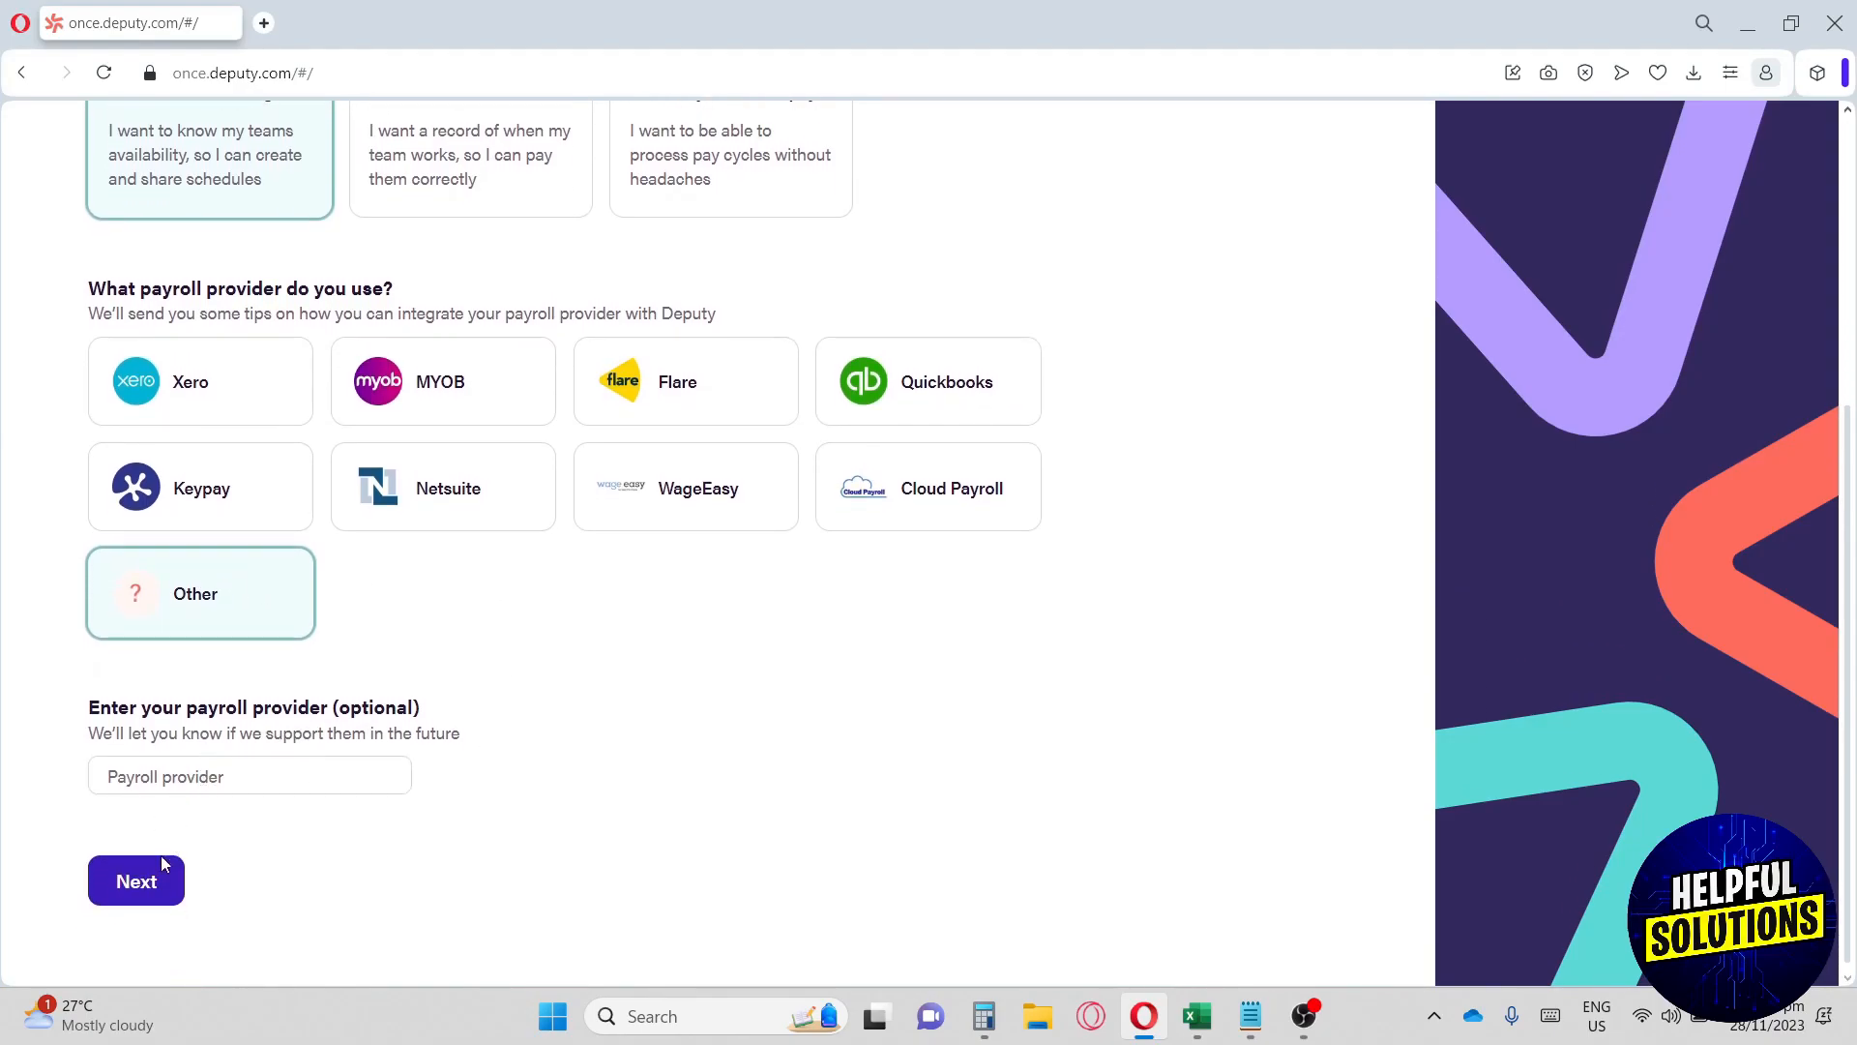
{"action": "left_click", "coordinate": [148, 884]}
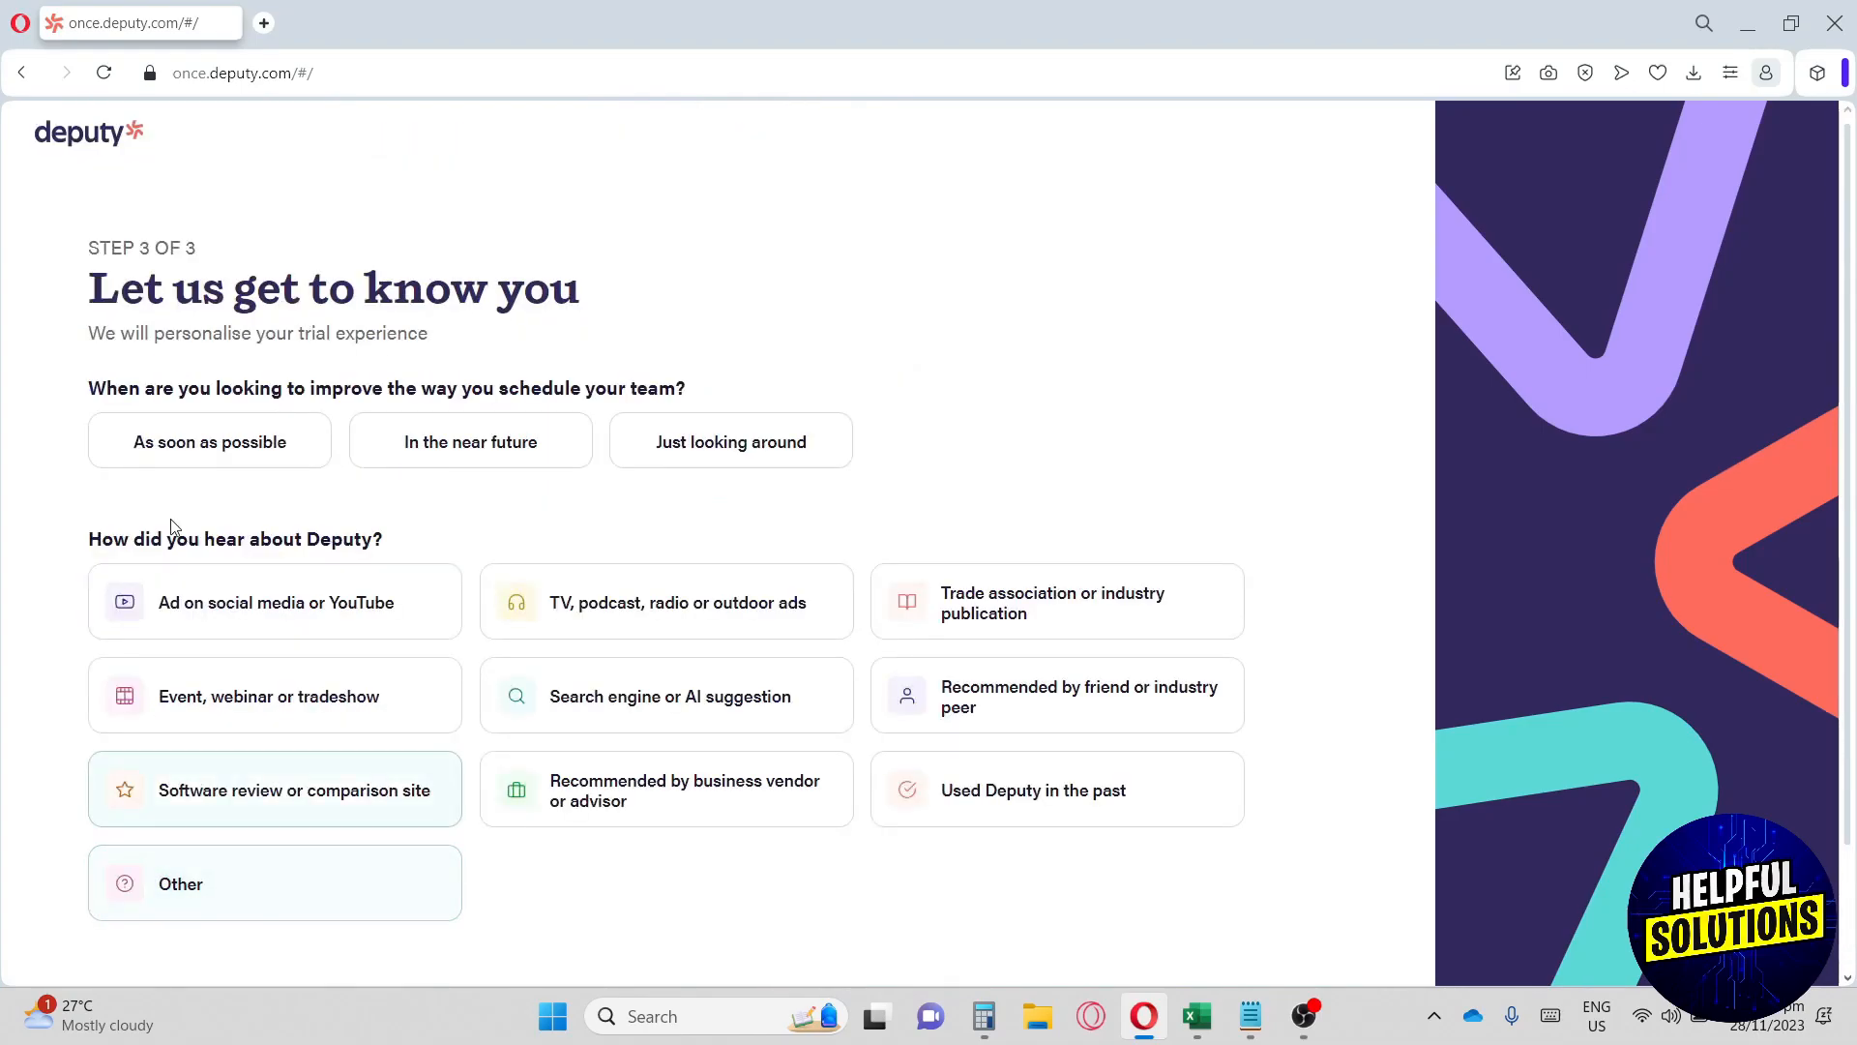
Answer 'As soon as possible' and Other for referral source, then create the business.
{"action": "left_click", "coordinate": [240, 453]}
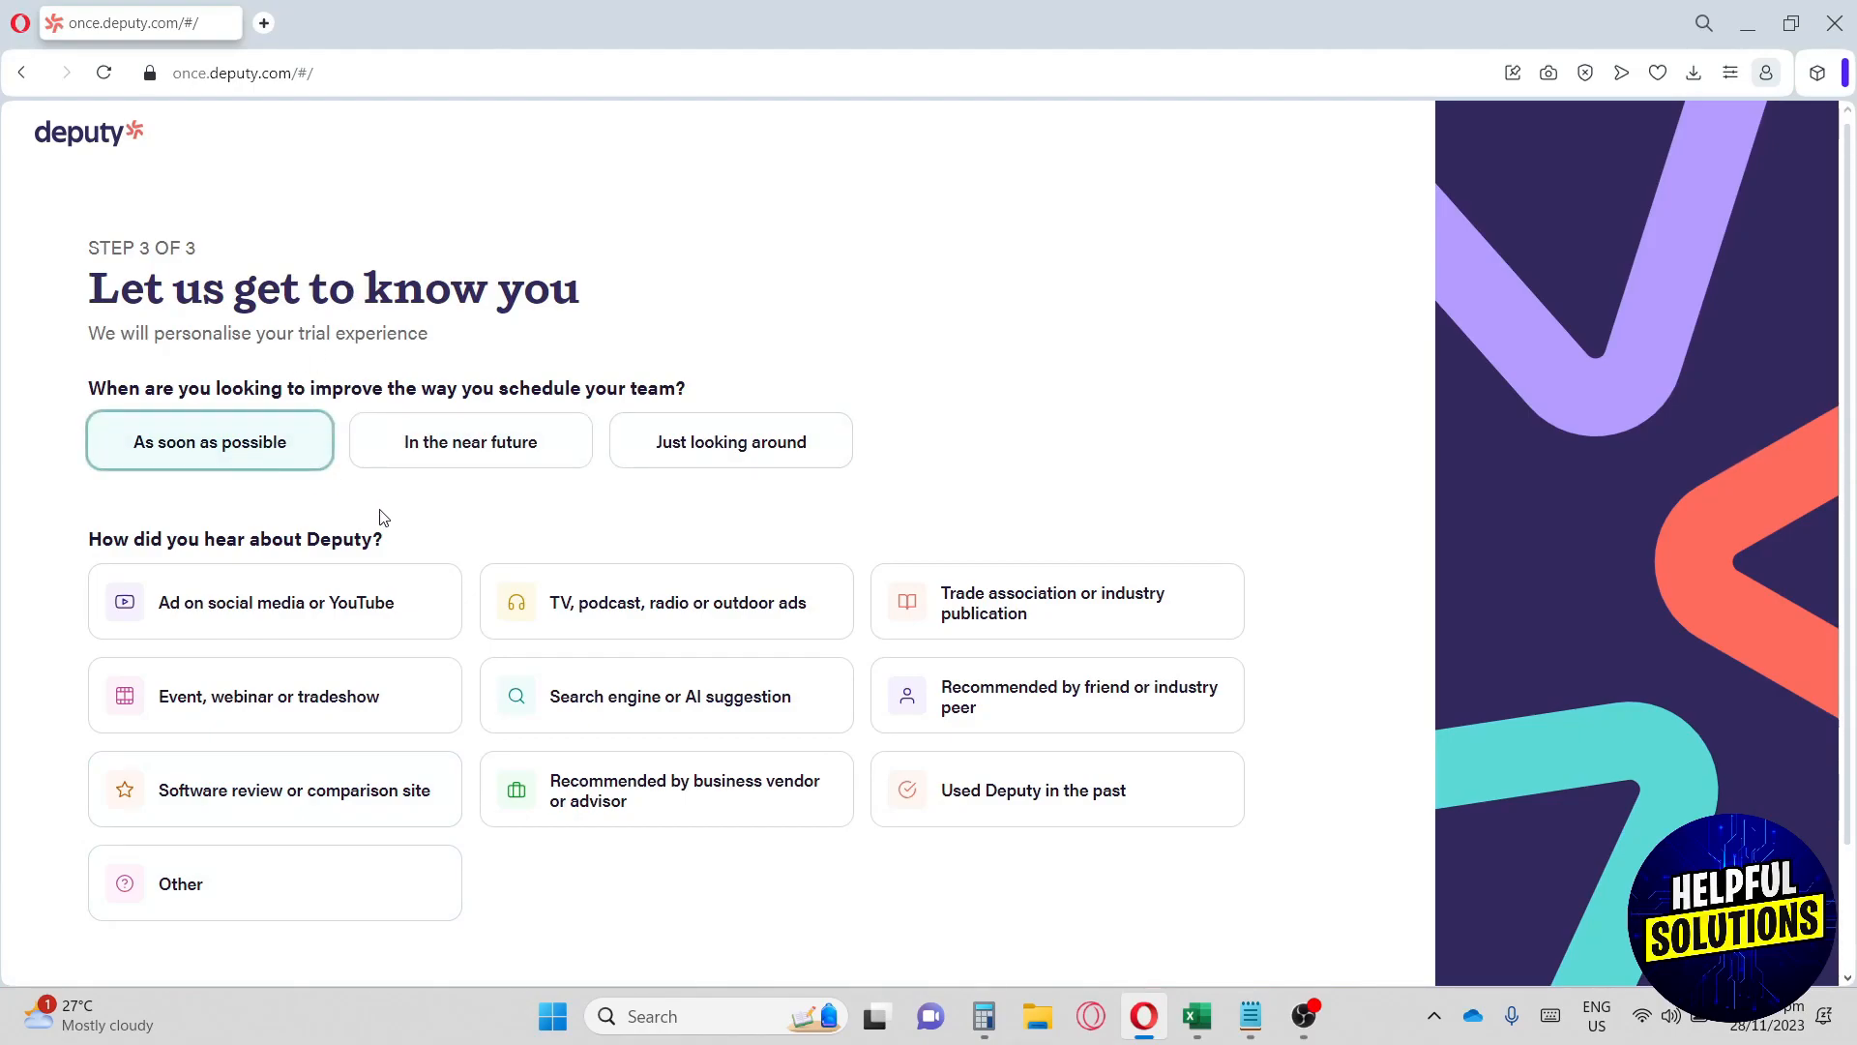
{"action": "scroll", "coordinate": [381, 519], "scroll_direction": "down", "scroll_amount": 2}
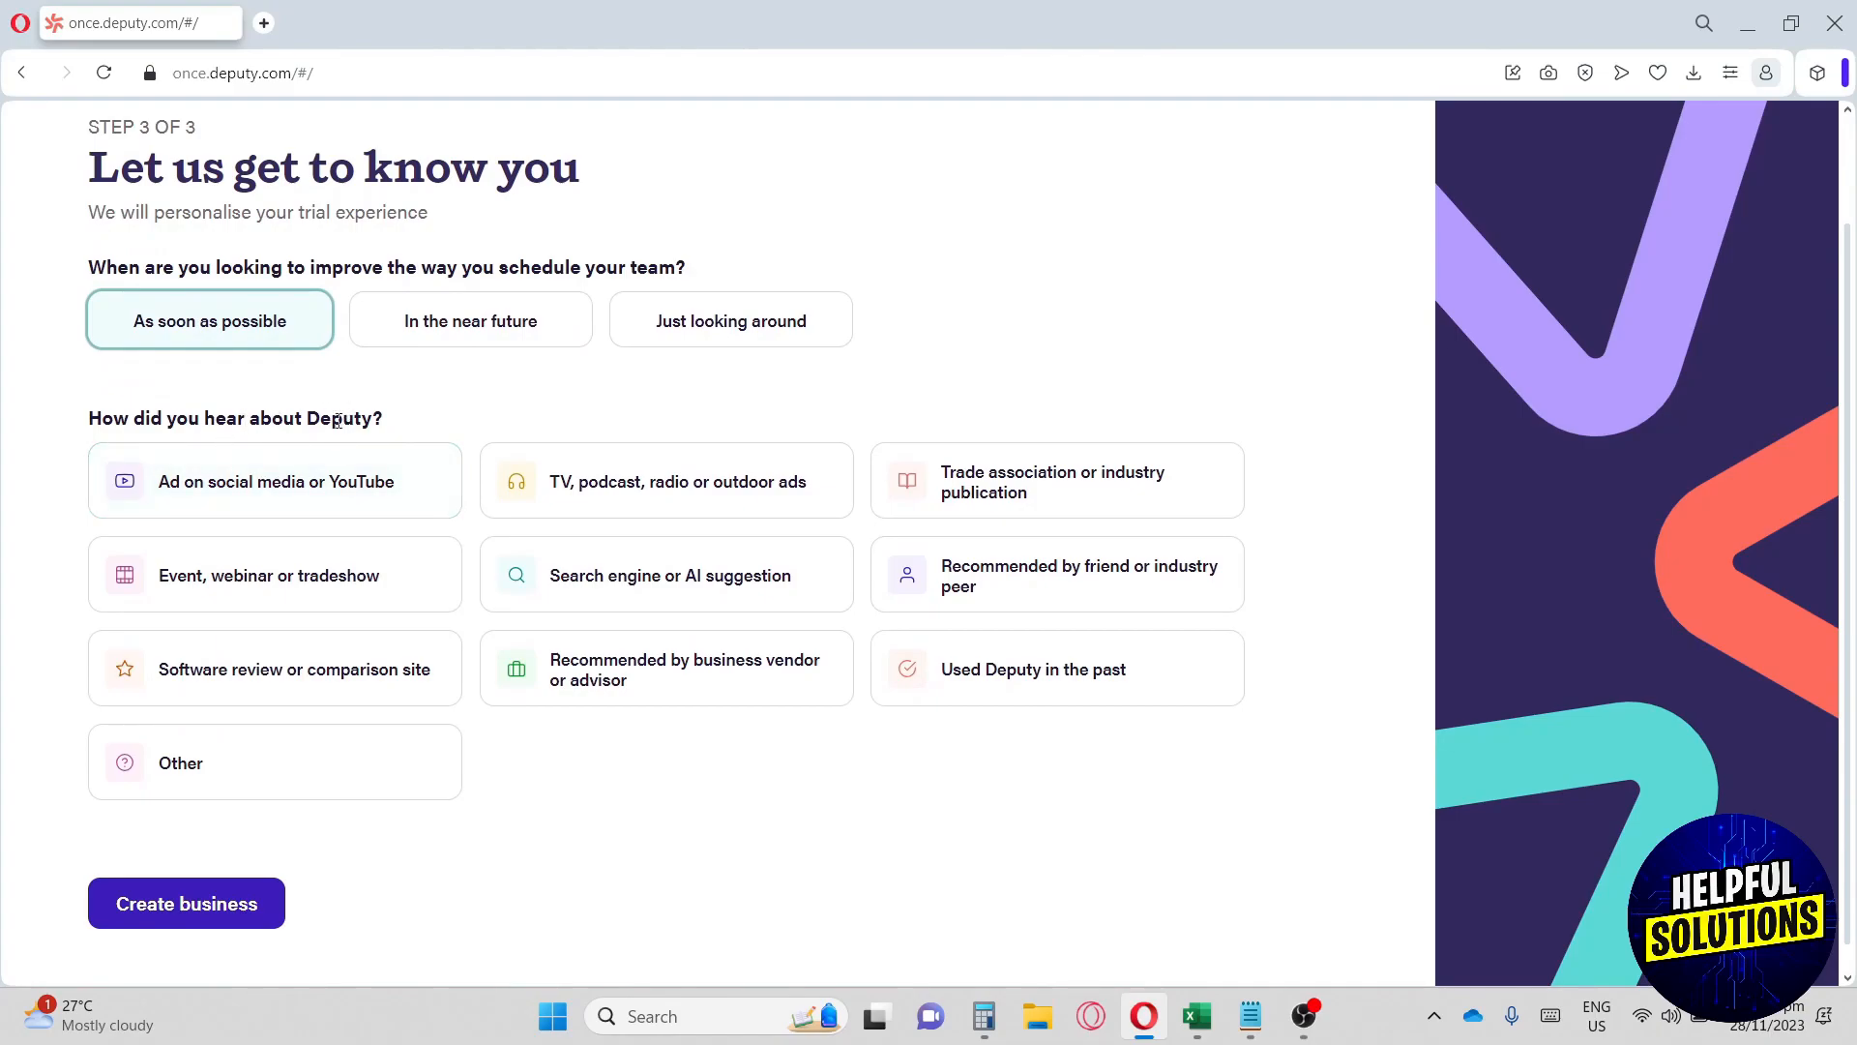
{"action": "left_click", "coordinate": [241, 760]}
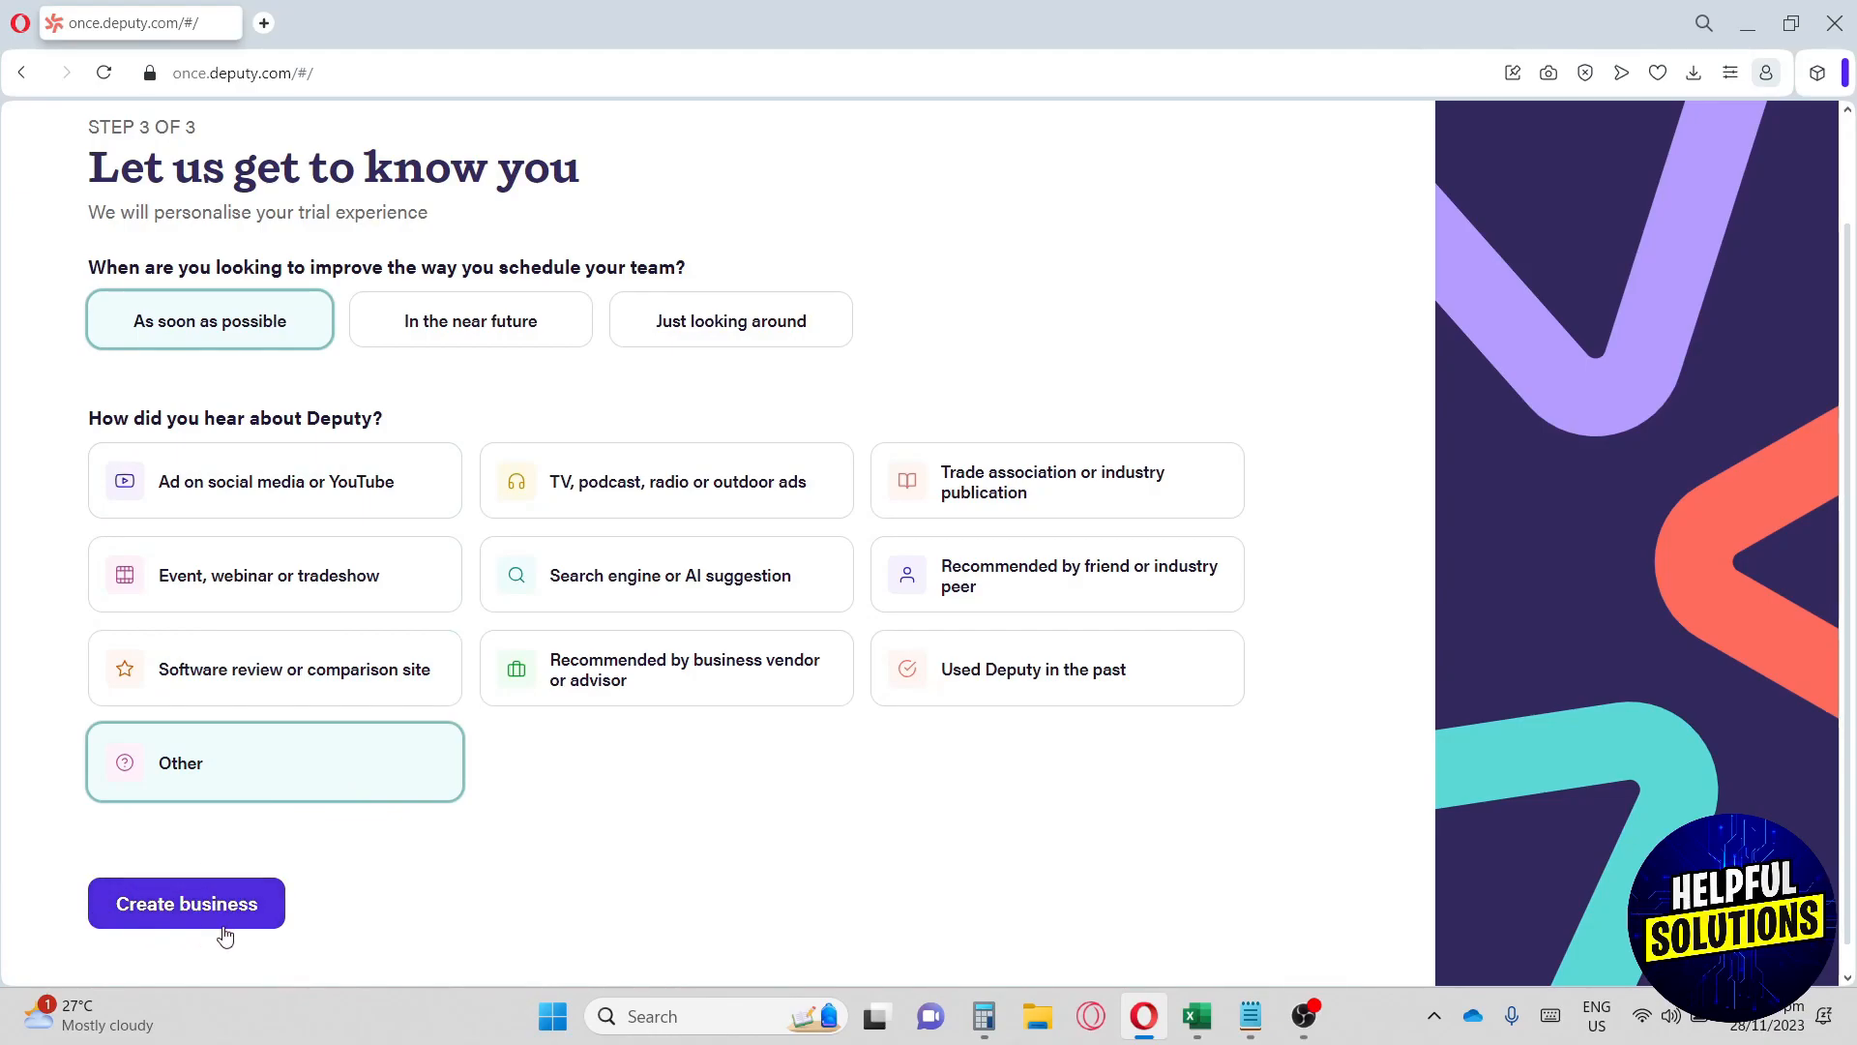
{"action": "left_click", "coordinate": [162, 910]}
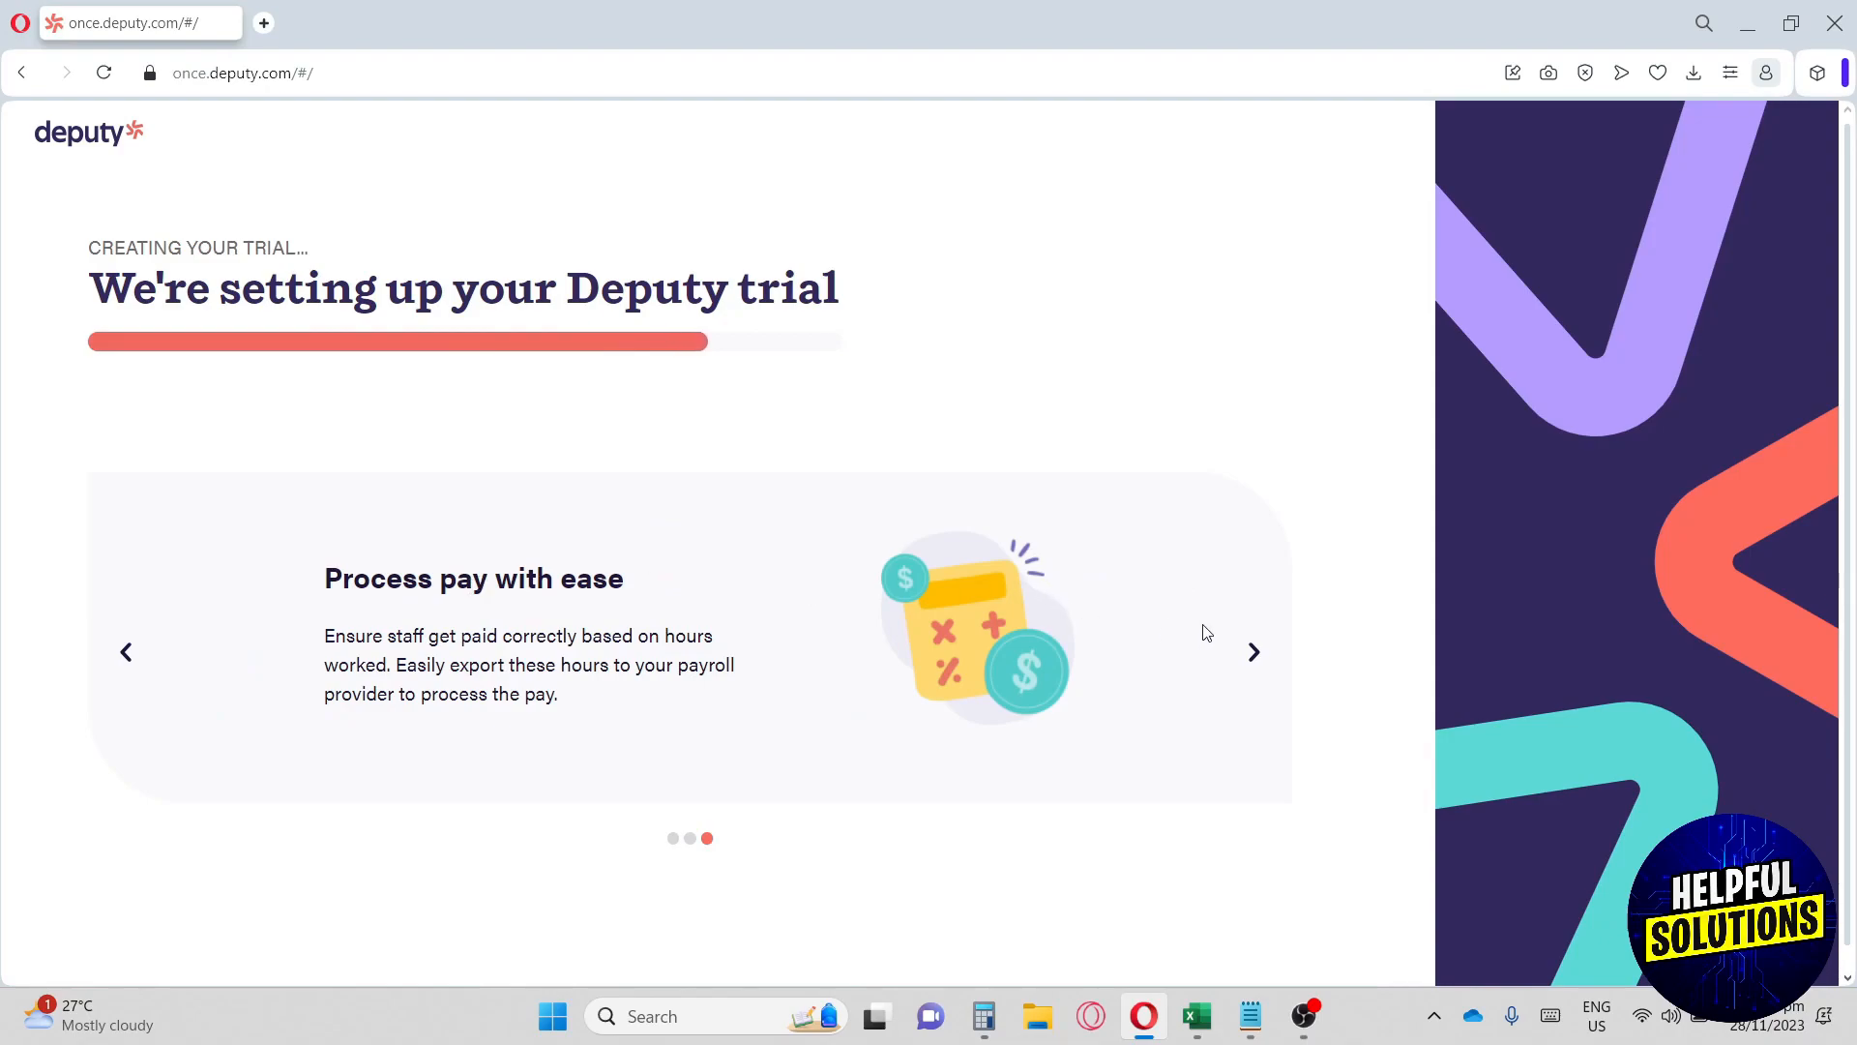
Browse the feature carousel while the trial finishes setting up.
{"action": "left_click", "coordinate": [1256, 653]}
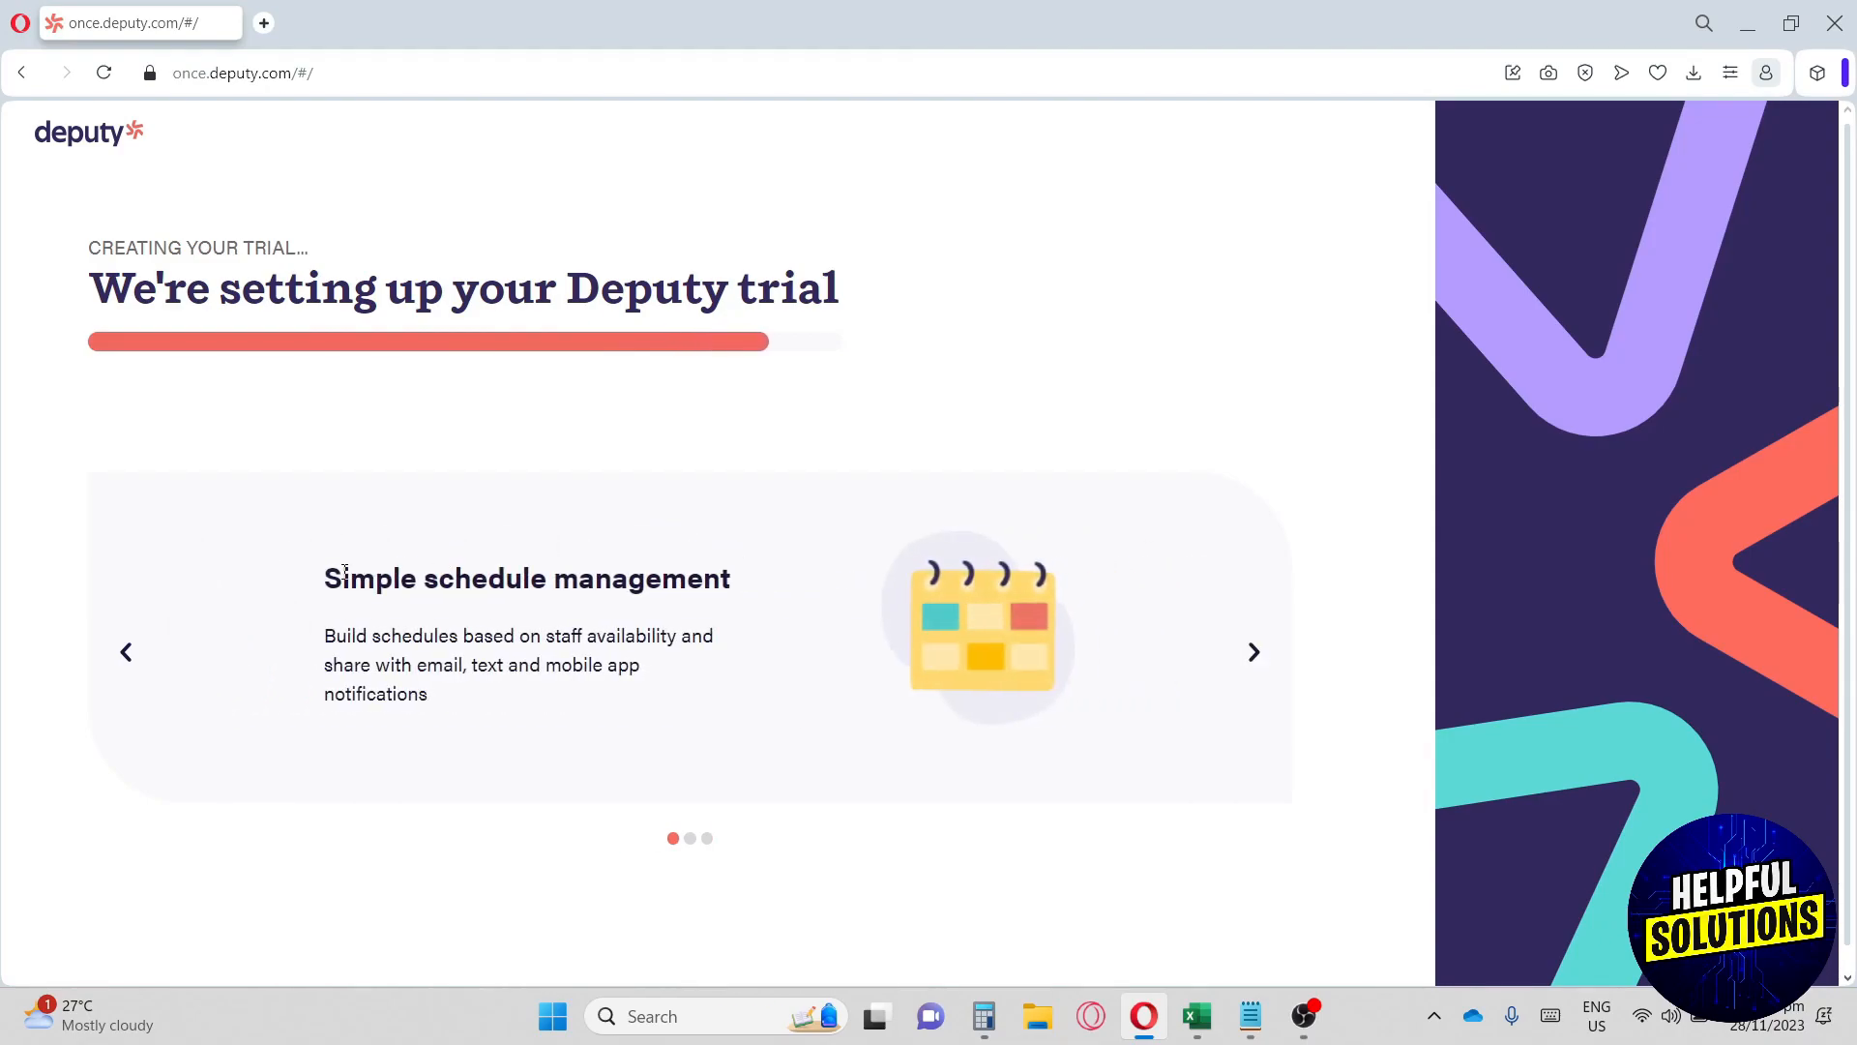
{"action": "left_click_drag", "start_coordinate": [344, 575], "coordinate": [724, 595]}
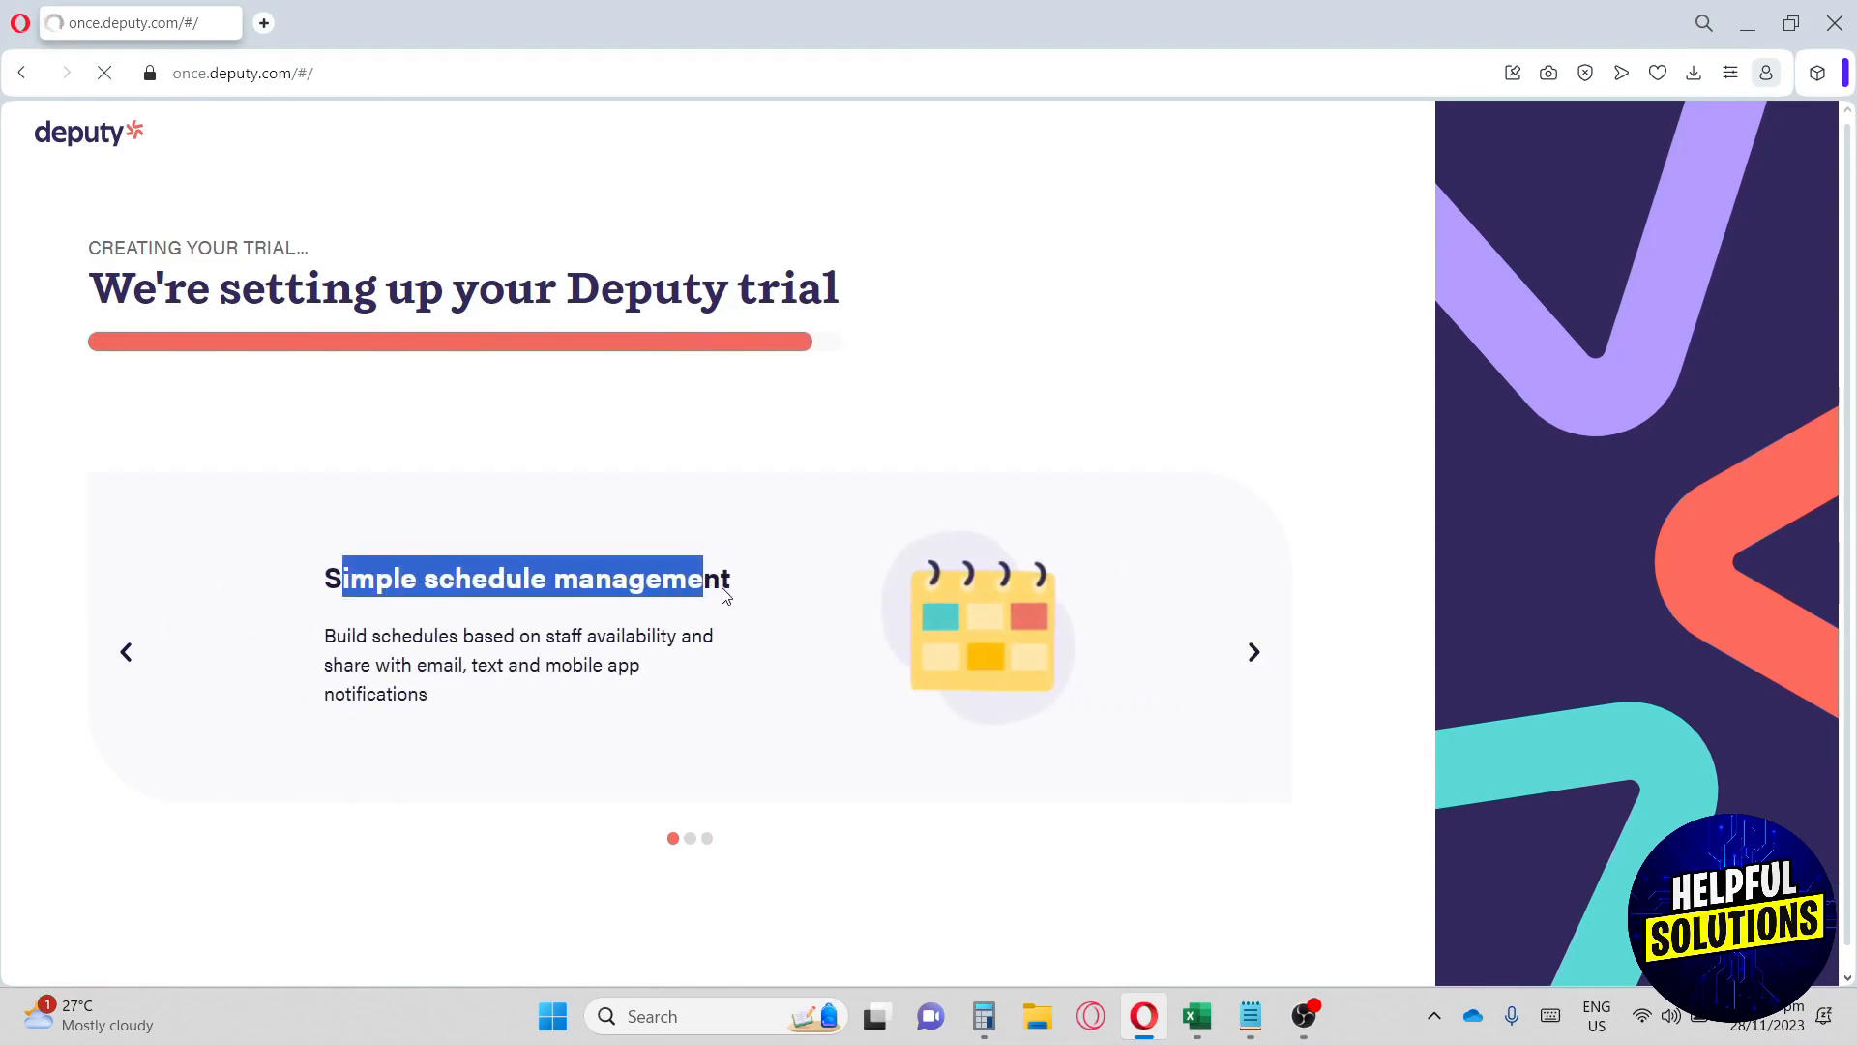
{"action": "left_click_drag", "start_coordinate": [725, 596], "coordinate": [732, 593]}
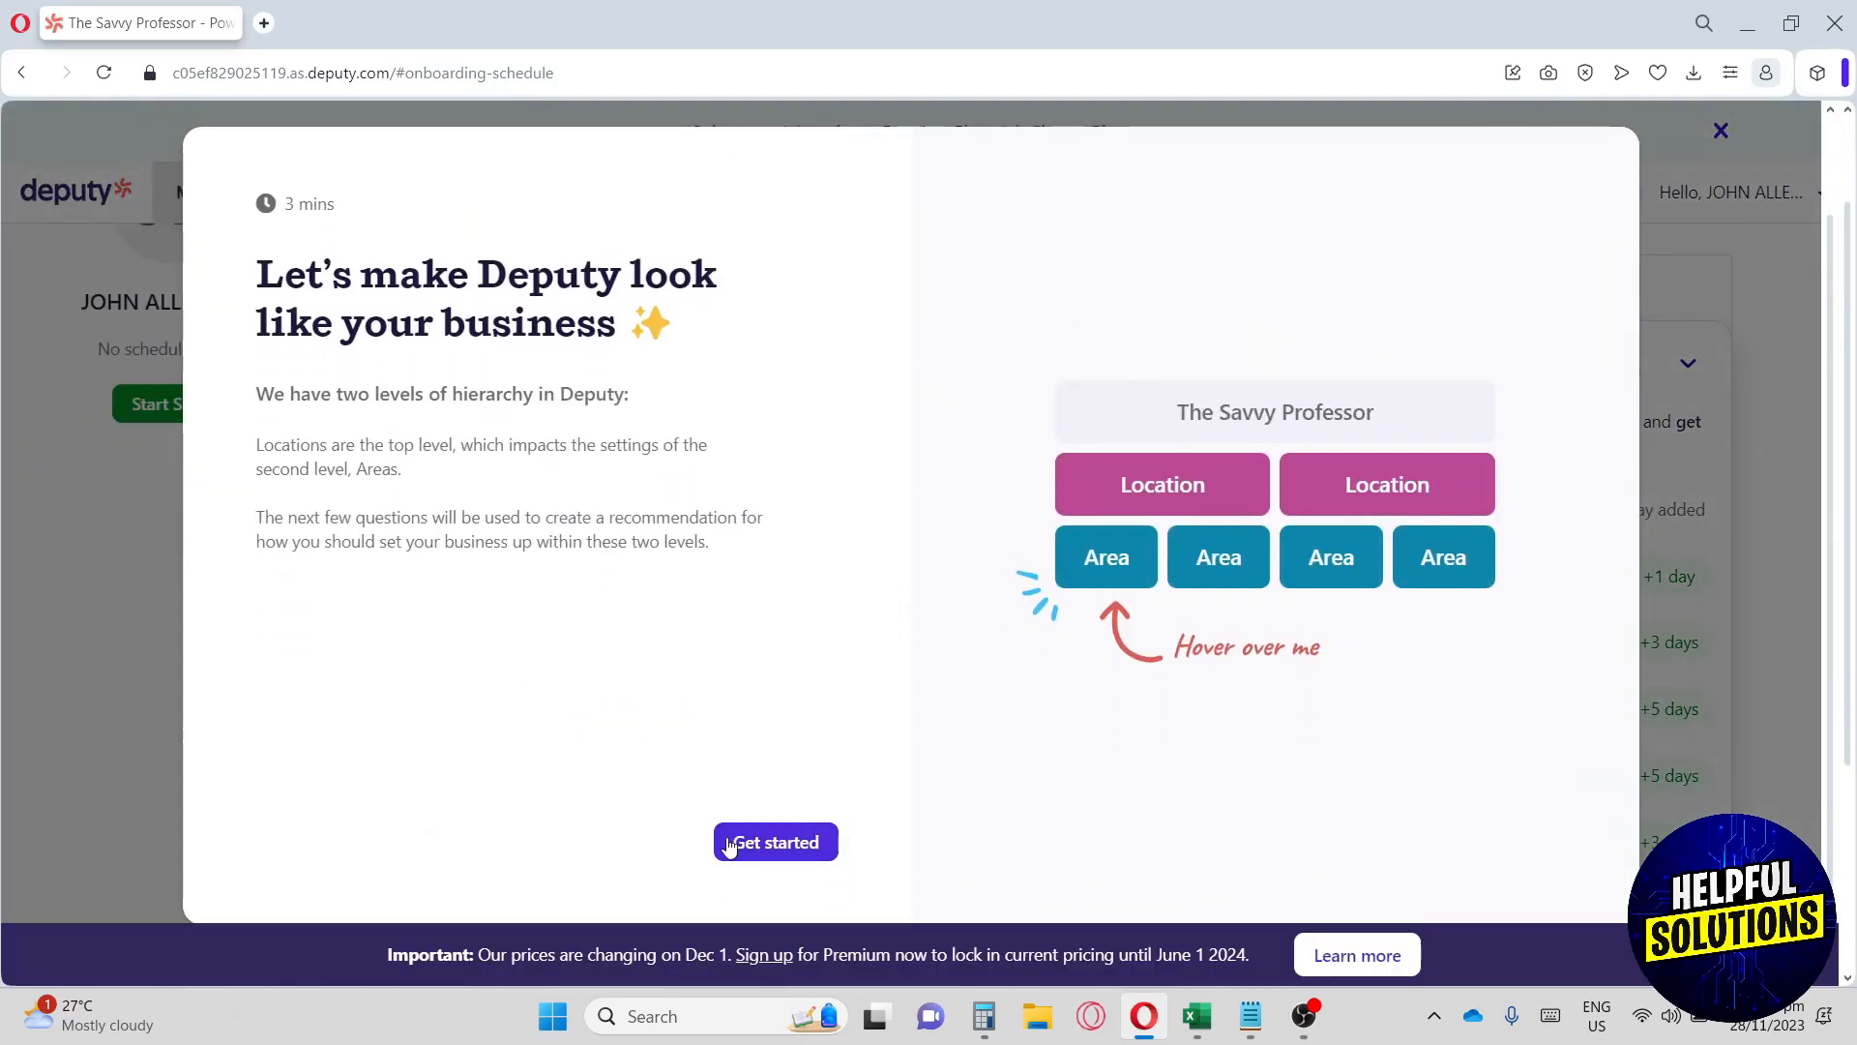
Answer the setup questions with just one location and independent scheduling managers.
{"action": "left_click", "coordinate": [730, 845]}
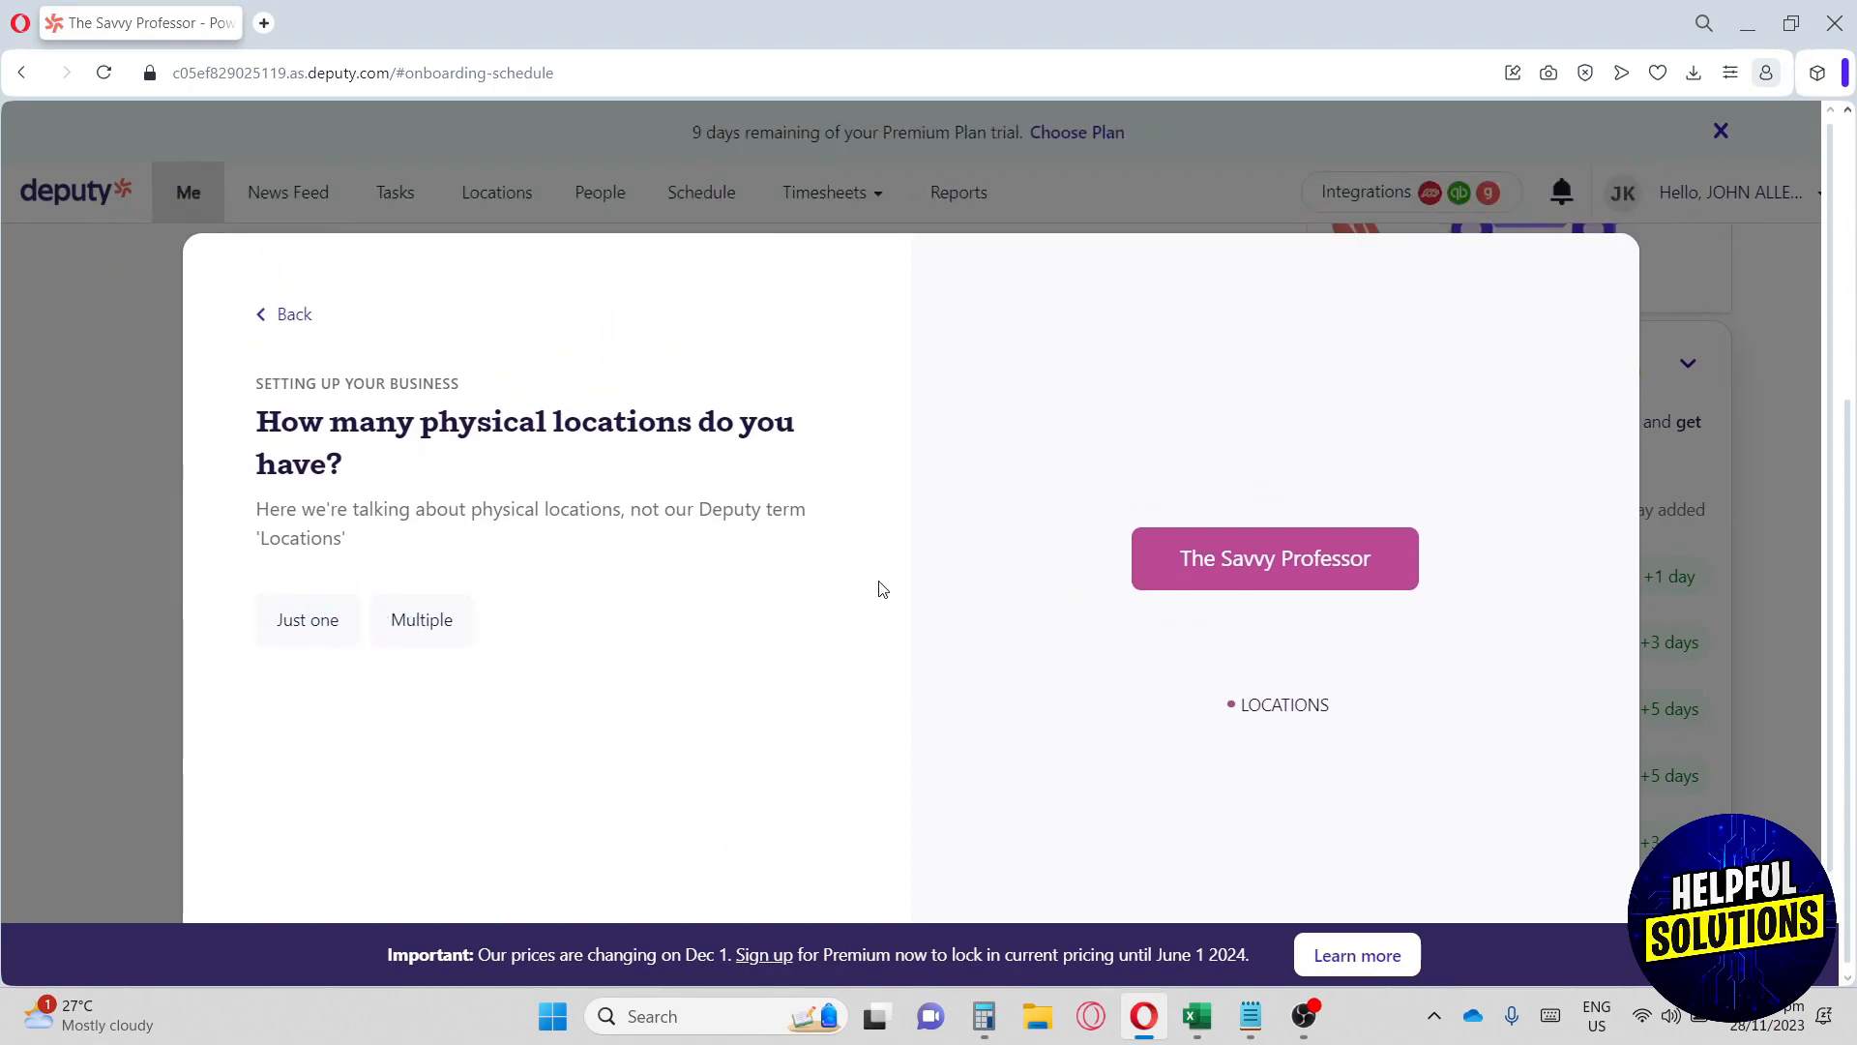
{"action": "left_click", "coordinate": [305, 516]}
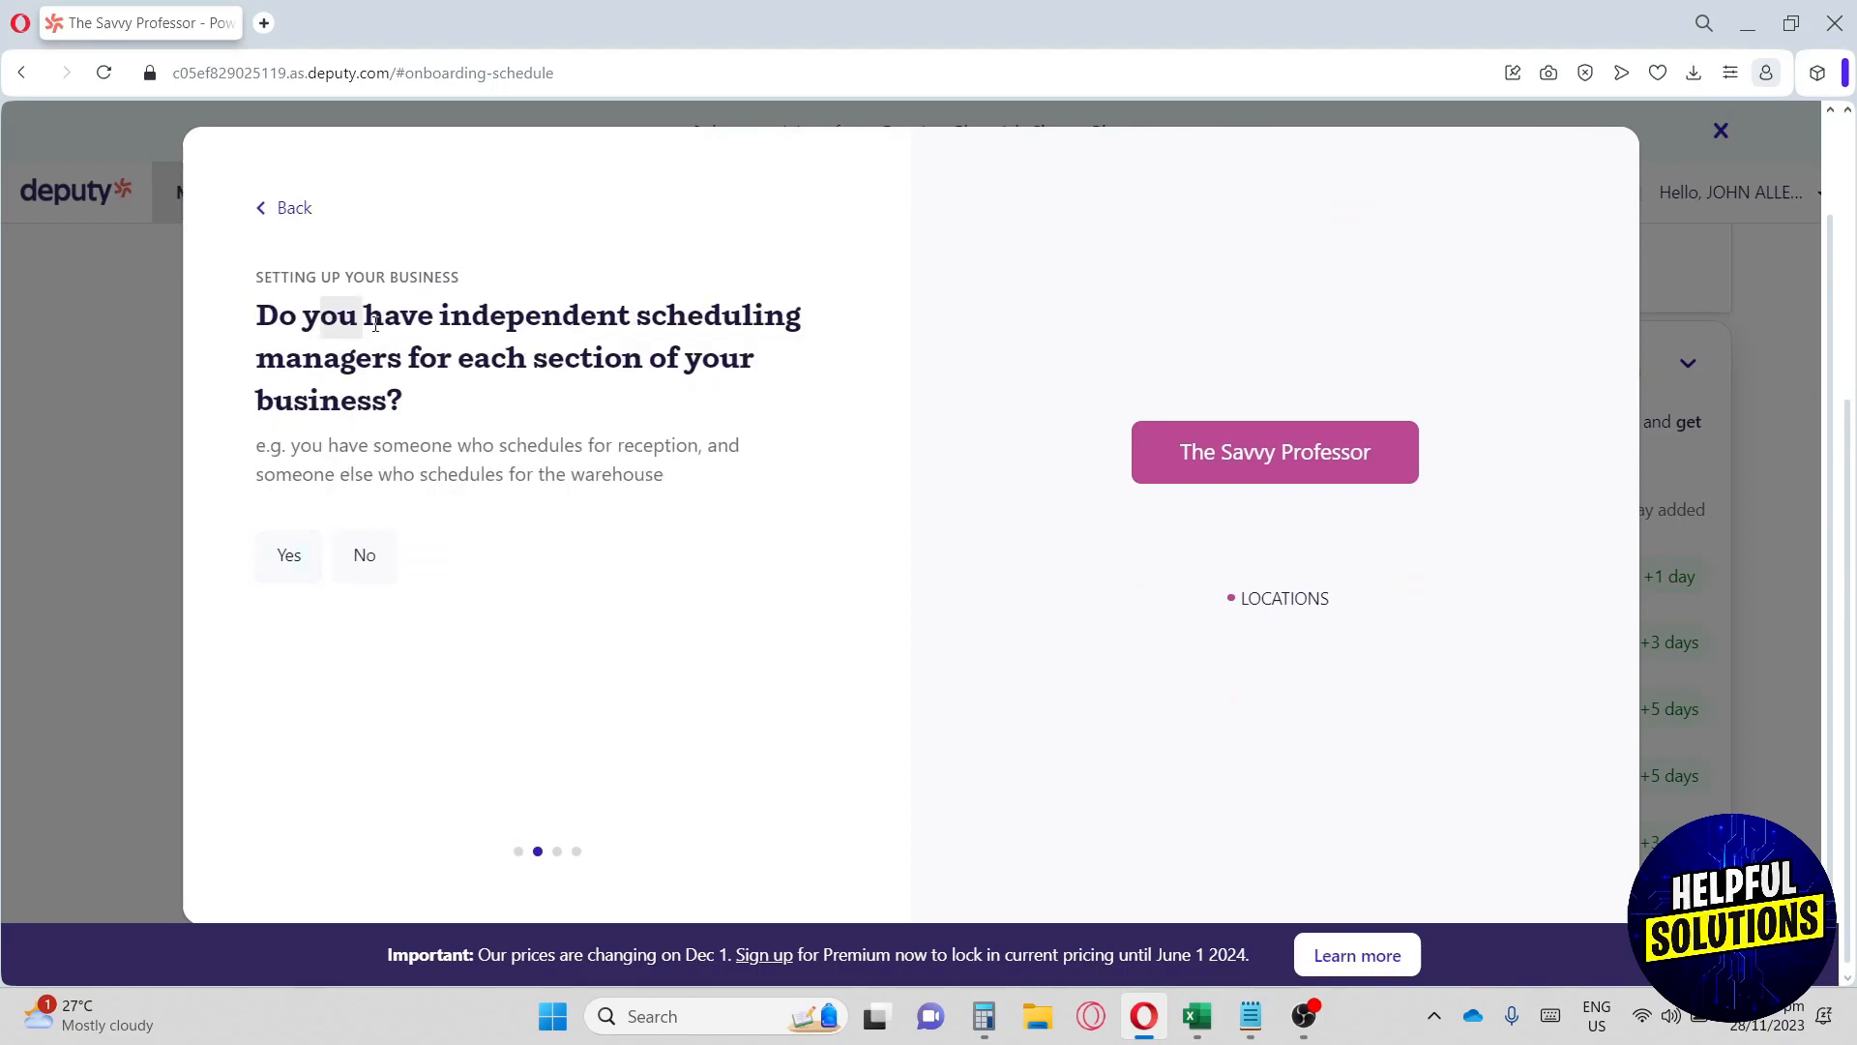
{"action": "left_click_drag", "start_coordinate": [375, 326], "coordinate": [733, 353]}
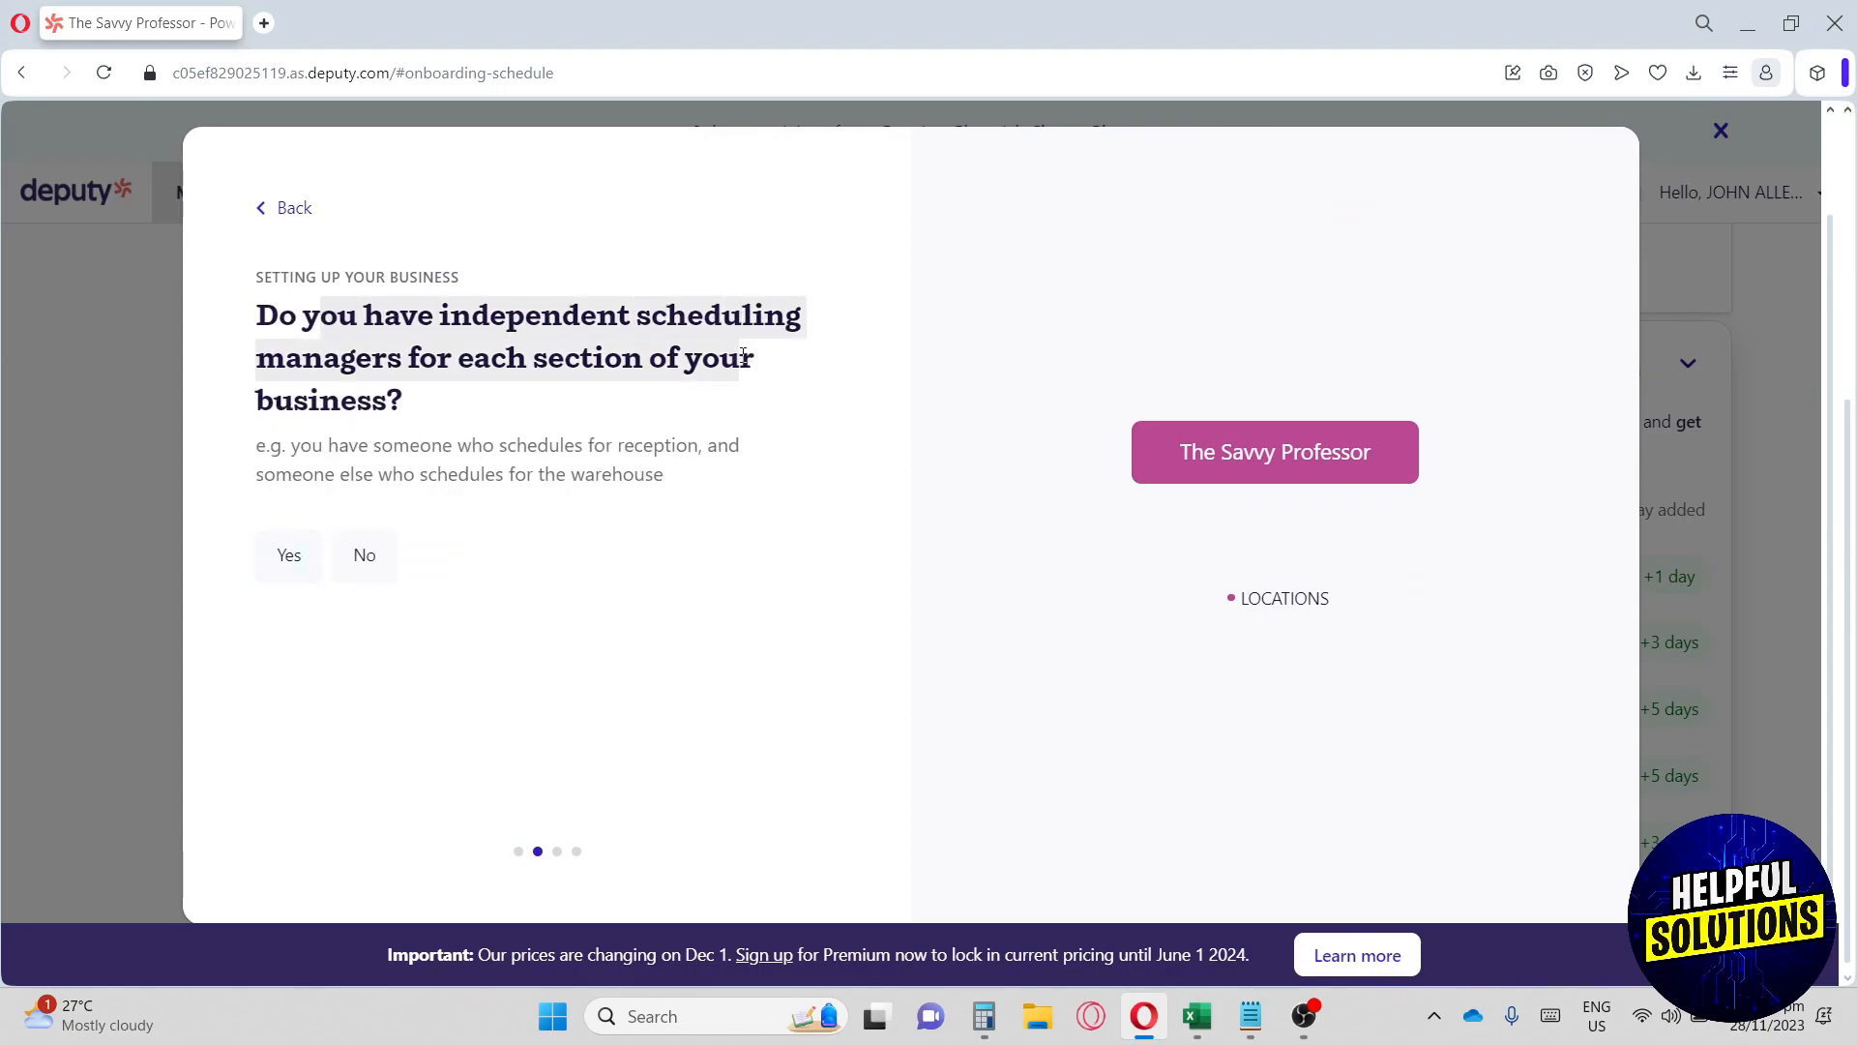
{"action": "left_click", "coordinate": [288, 556]}
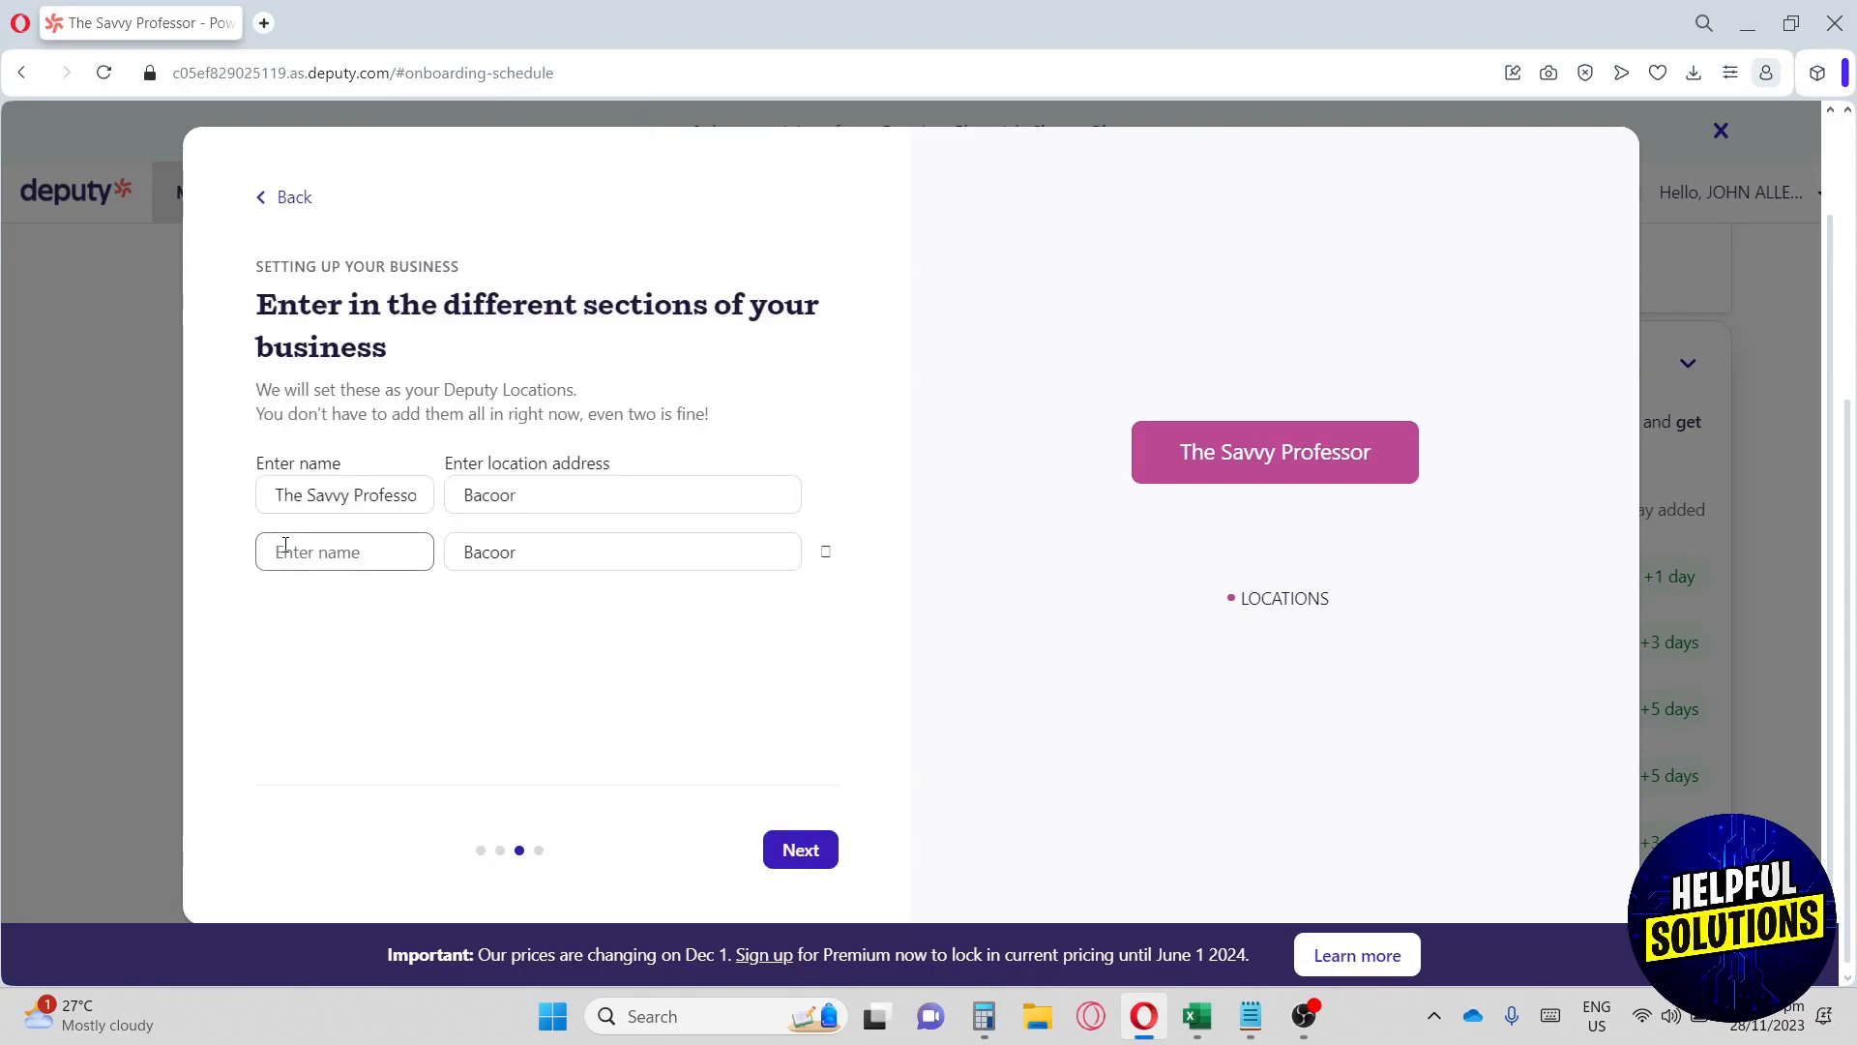
Confirm the business sections and create the Sales, Admin, Security, Manager and Staff areas.
{"action": "left_click", "coordinate": [785, 852]}
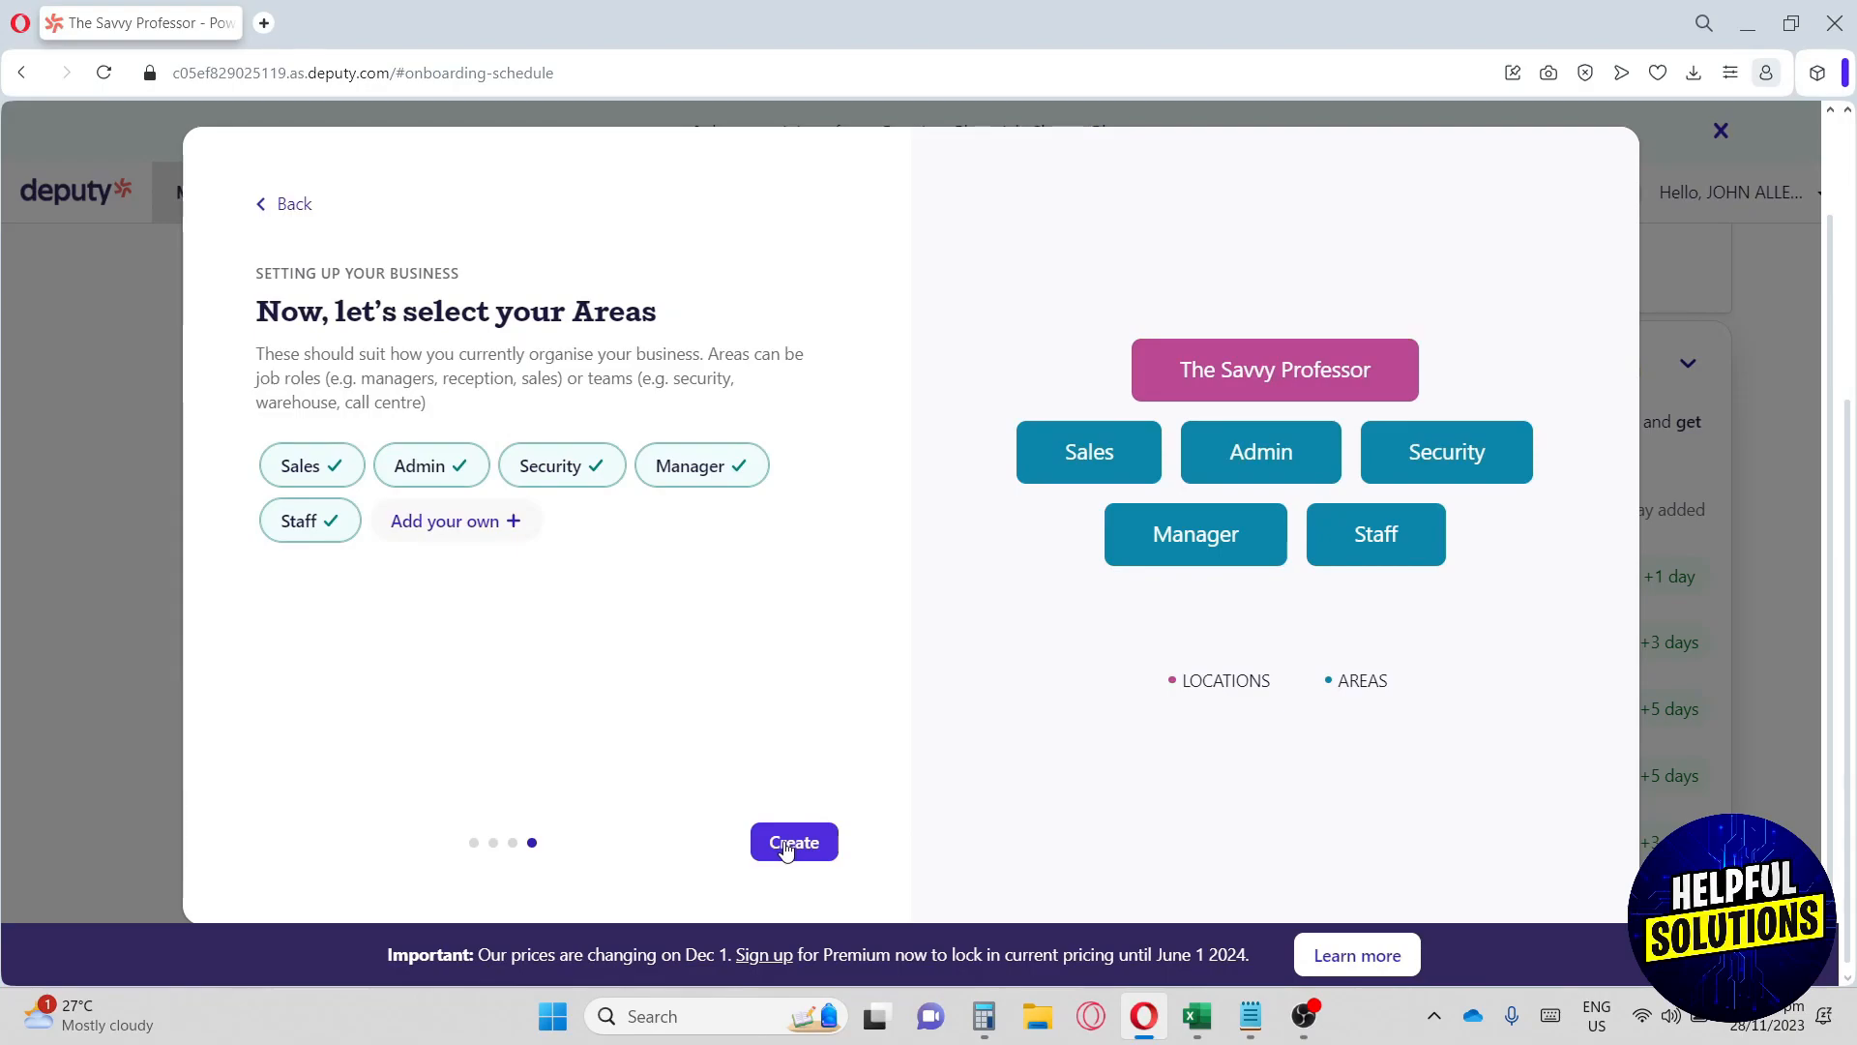
{"action": "left_click", "coordinate": [784, 844]}
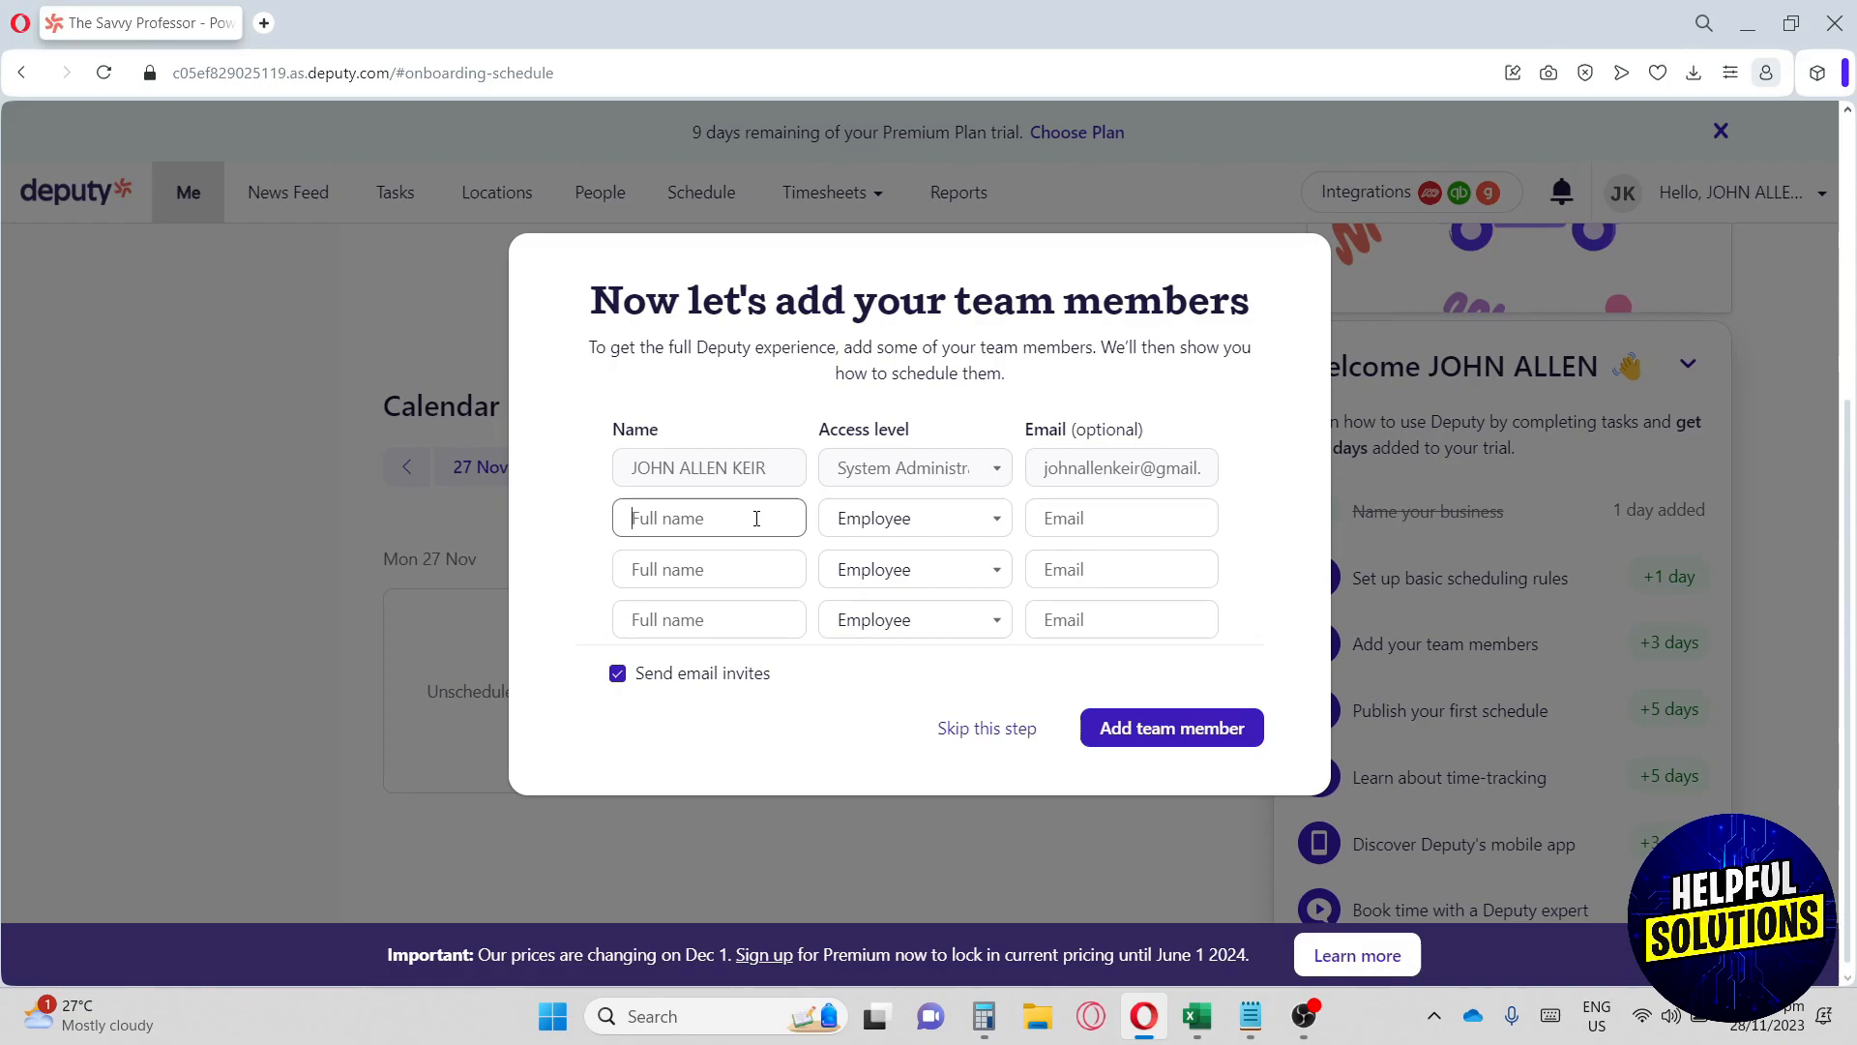
{"action": "left_click", "coordinate": [756, 518]}
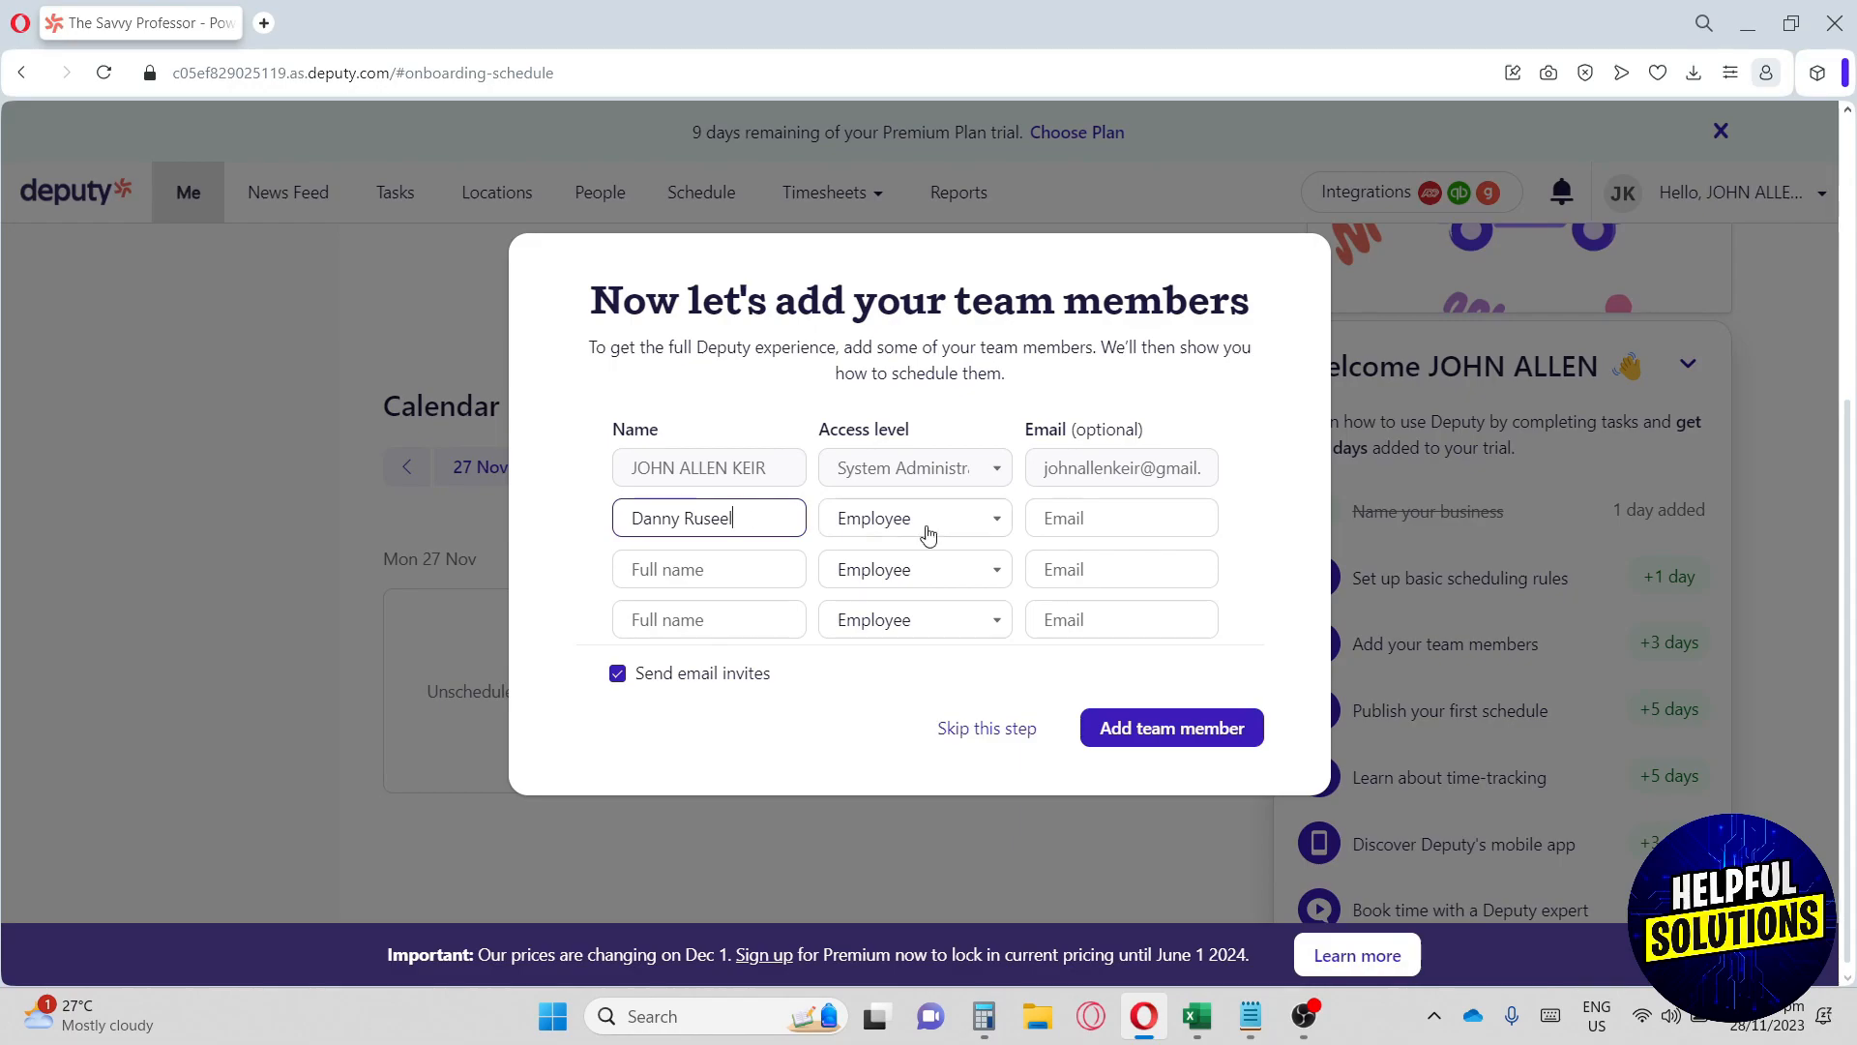
{"action": "left_click", "coordinate": [923, 518]}
{"action": "left_click", "coordinate": [904, 538]}
{"action": "left_click", "coordinate": [664, 567]}
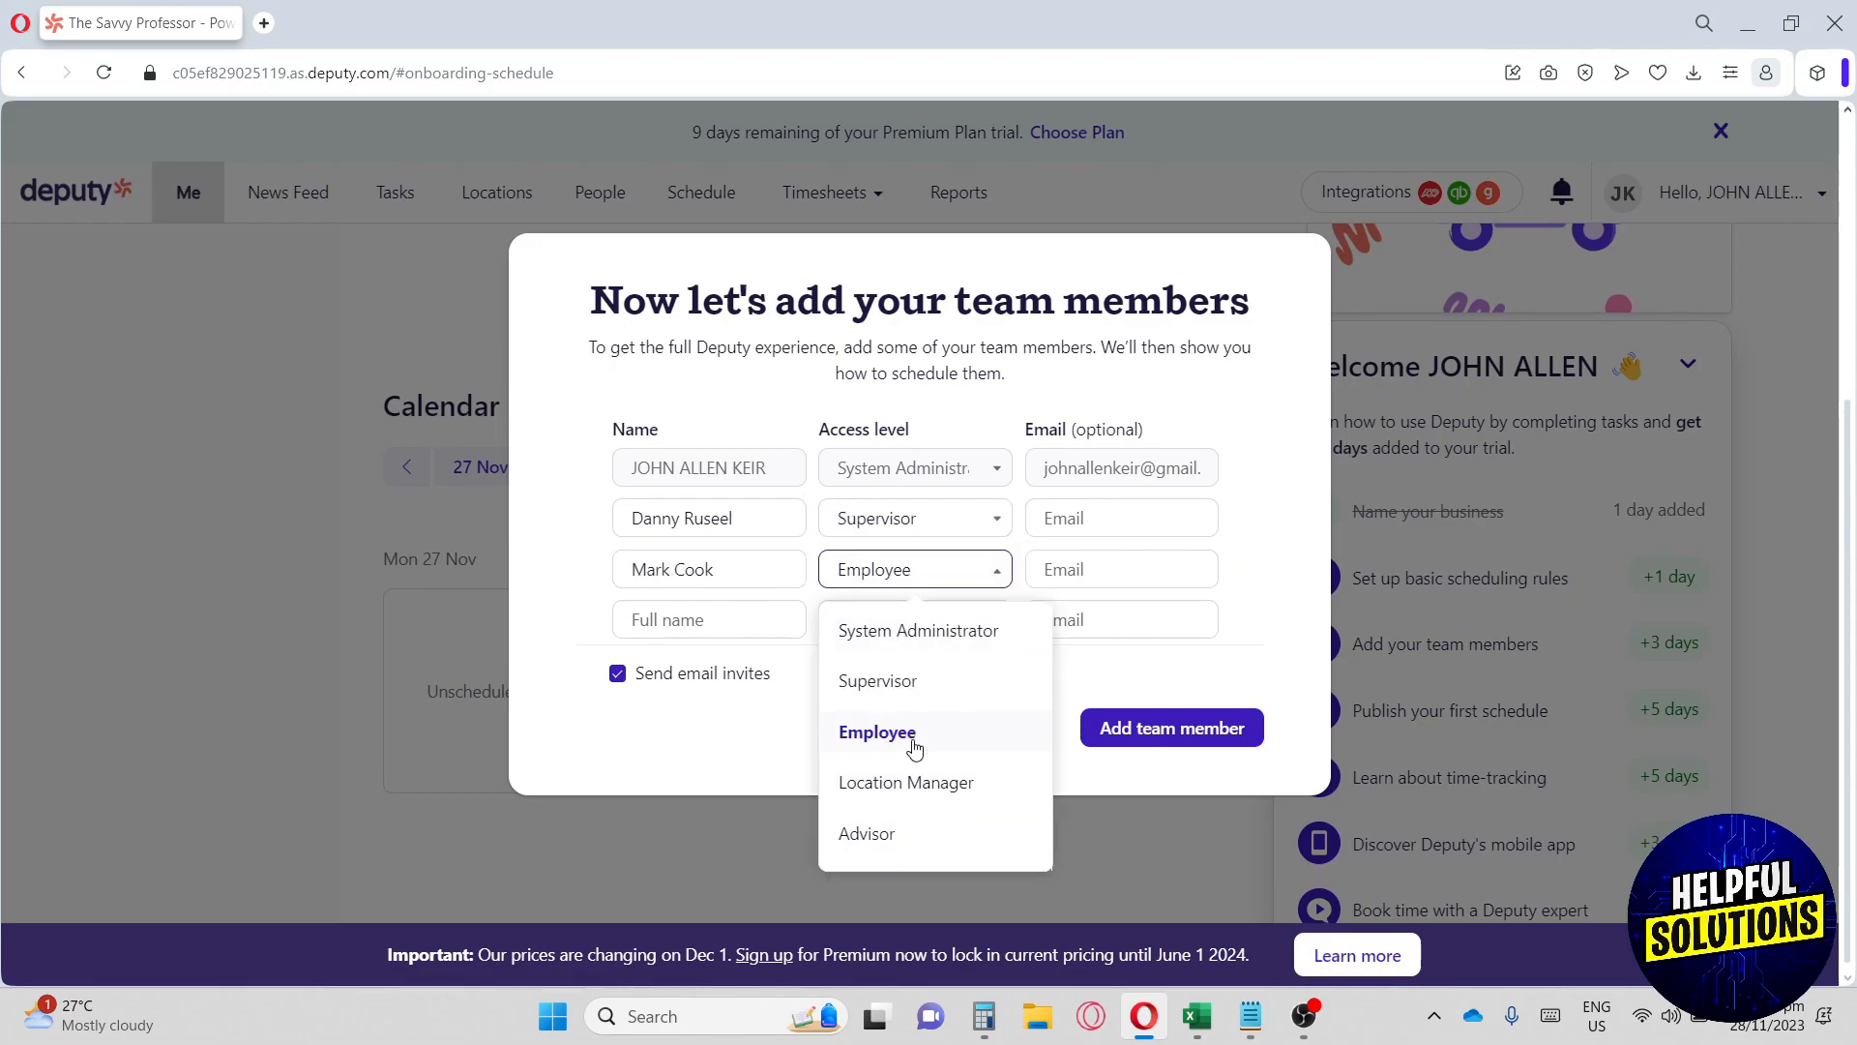
{"action": "left_click", "coordinate": [708, 619]}
{"action": "left_click", "coordinate": [915, 620]}
{"action": "left_click", "coordinate": [871, 880]}
Fill in the three members' email addresses and add them to the team.
{"action": "left_click", "coordinate": [1077, 617]}
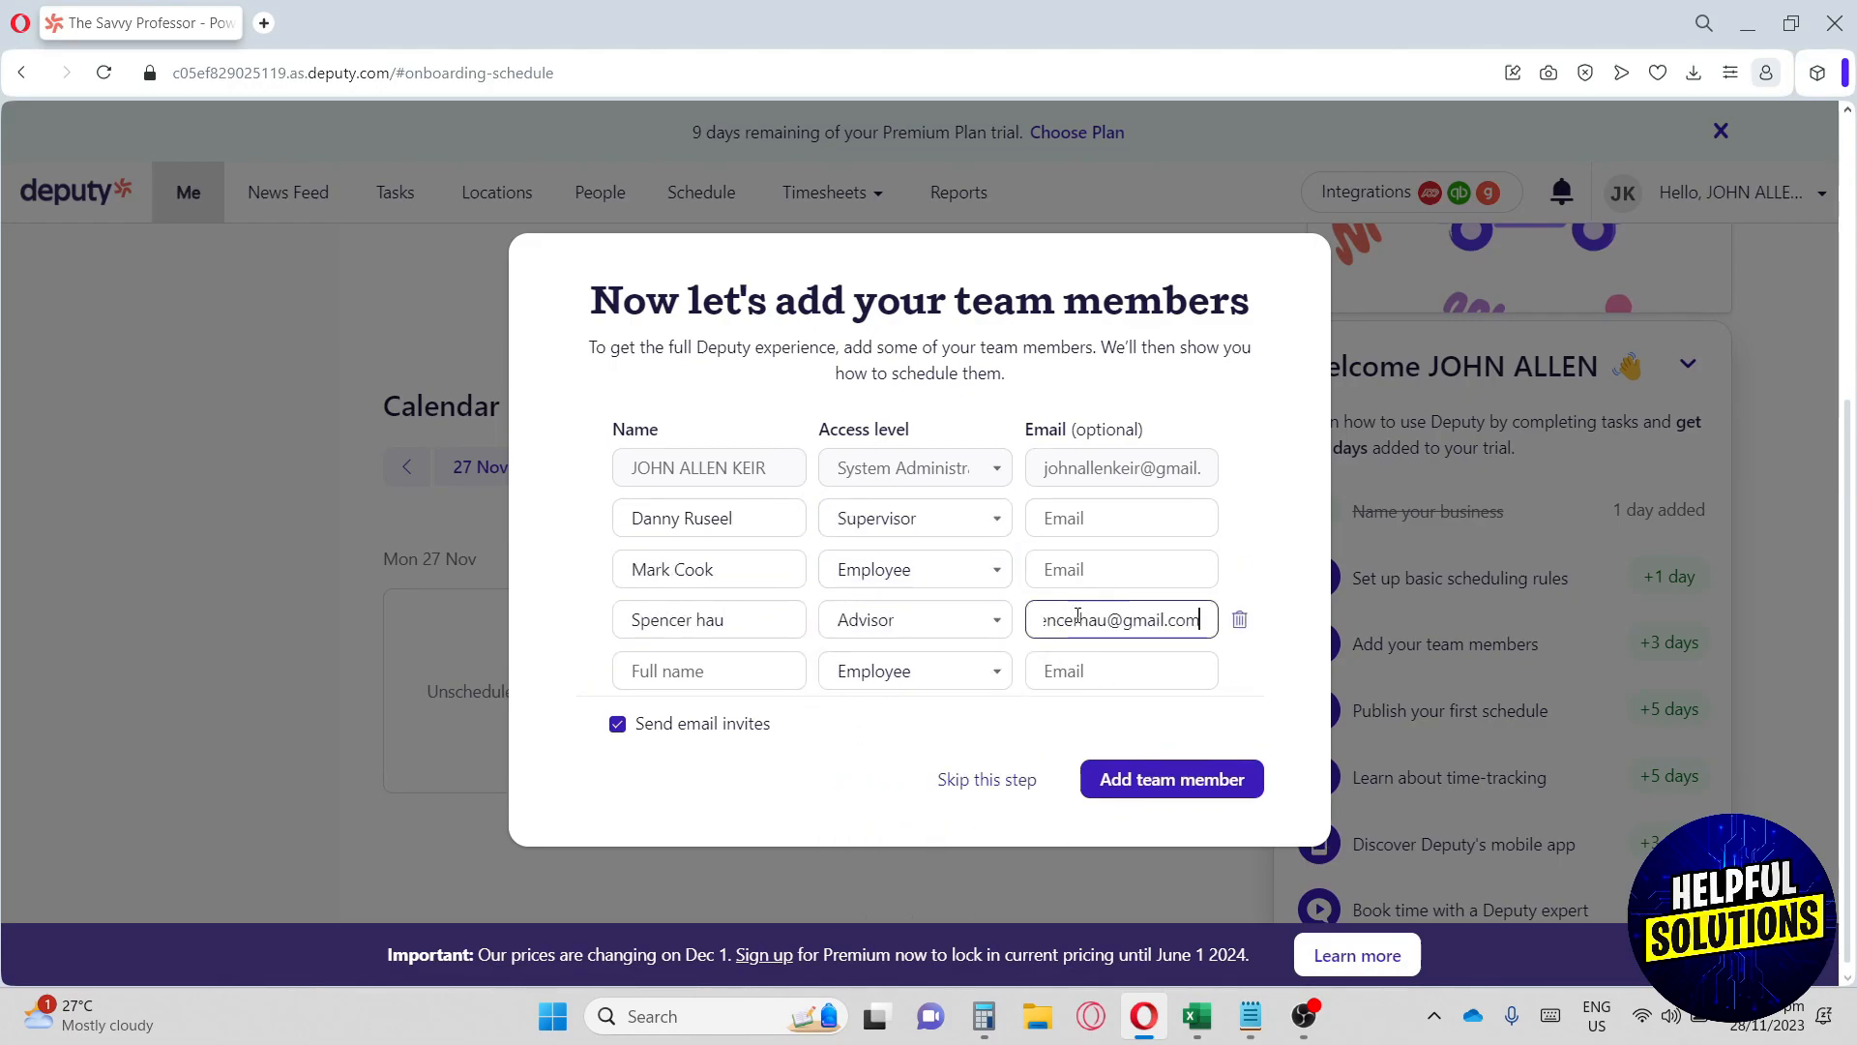
{"action": "left_click", "coordinate": [1076, 518]}
{"action": "left_click", "coordinate": [1060, 570]}
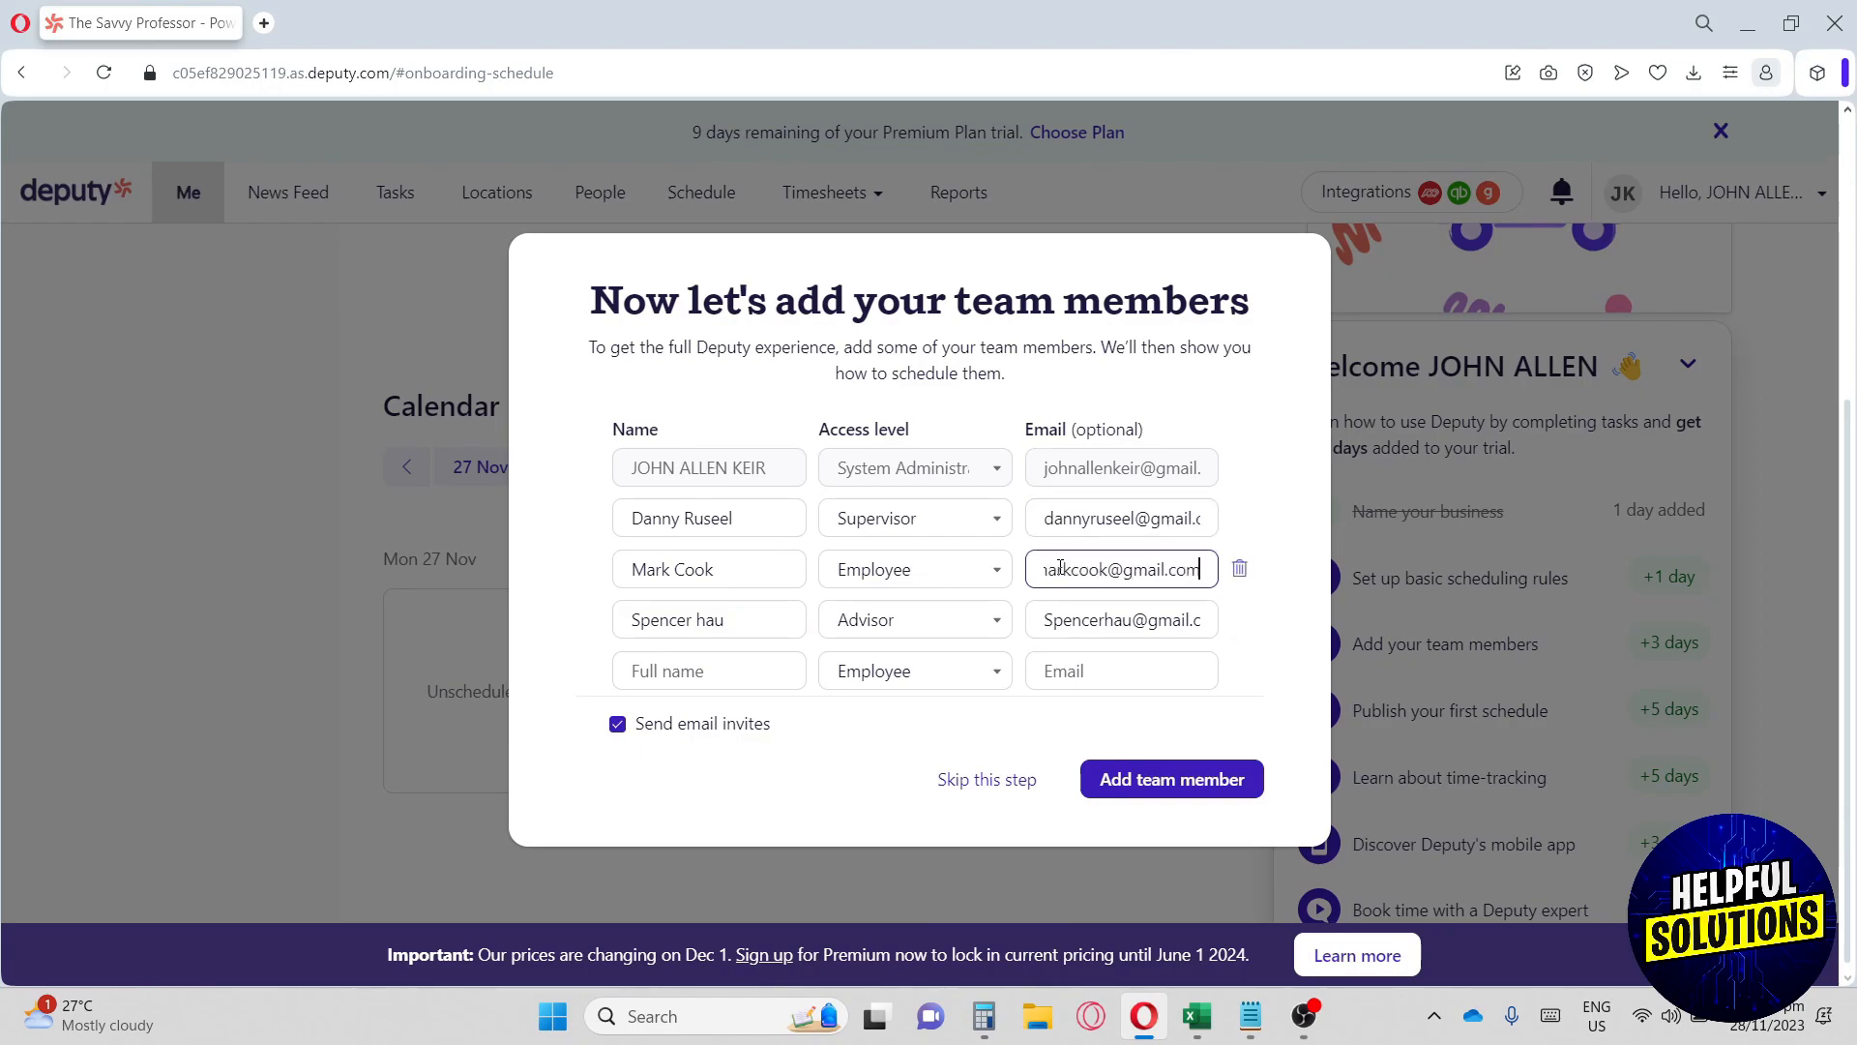
{"action": "left_click", "coordinate": [696, 730]}
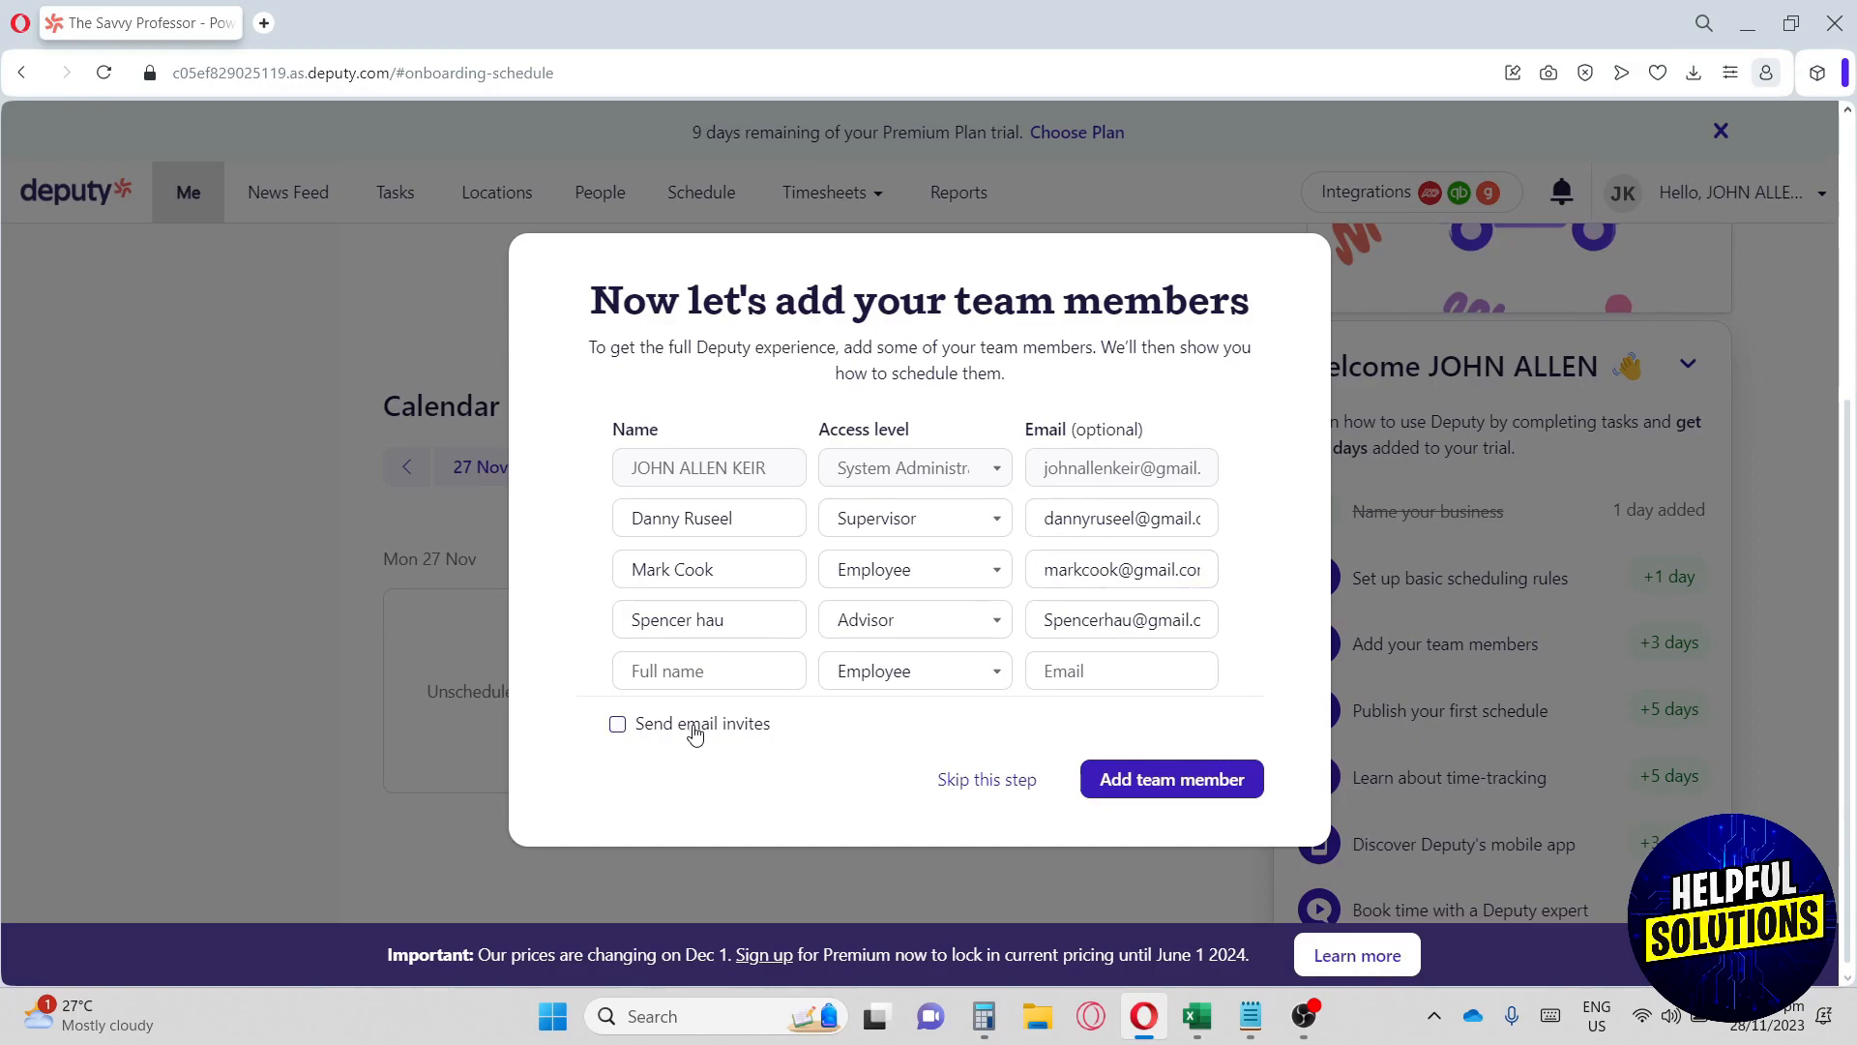
{"action": "left_click", "coordinate": [1165, 792]}
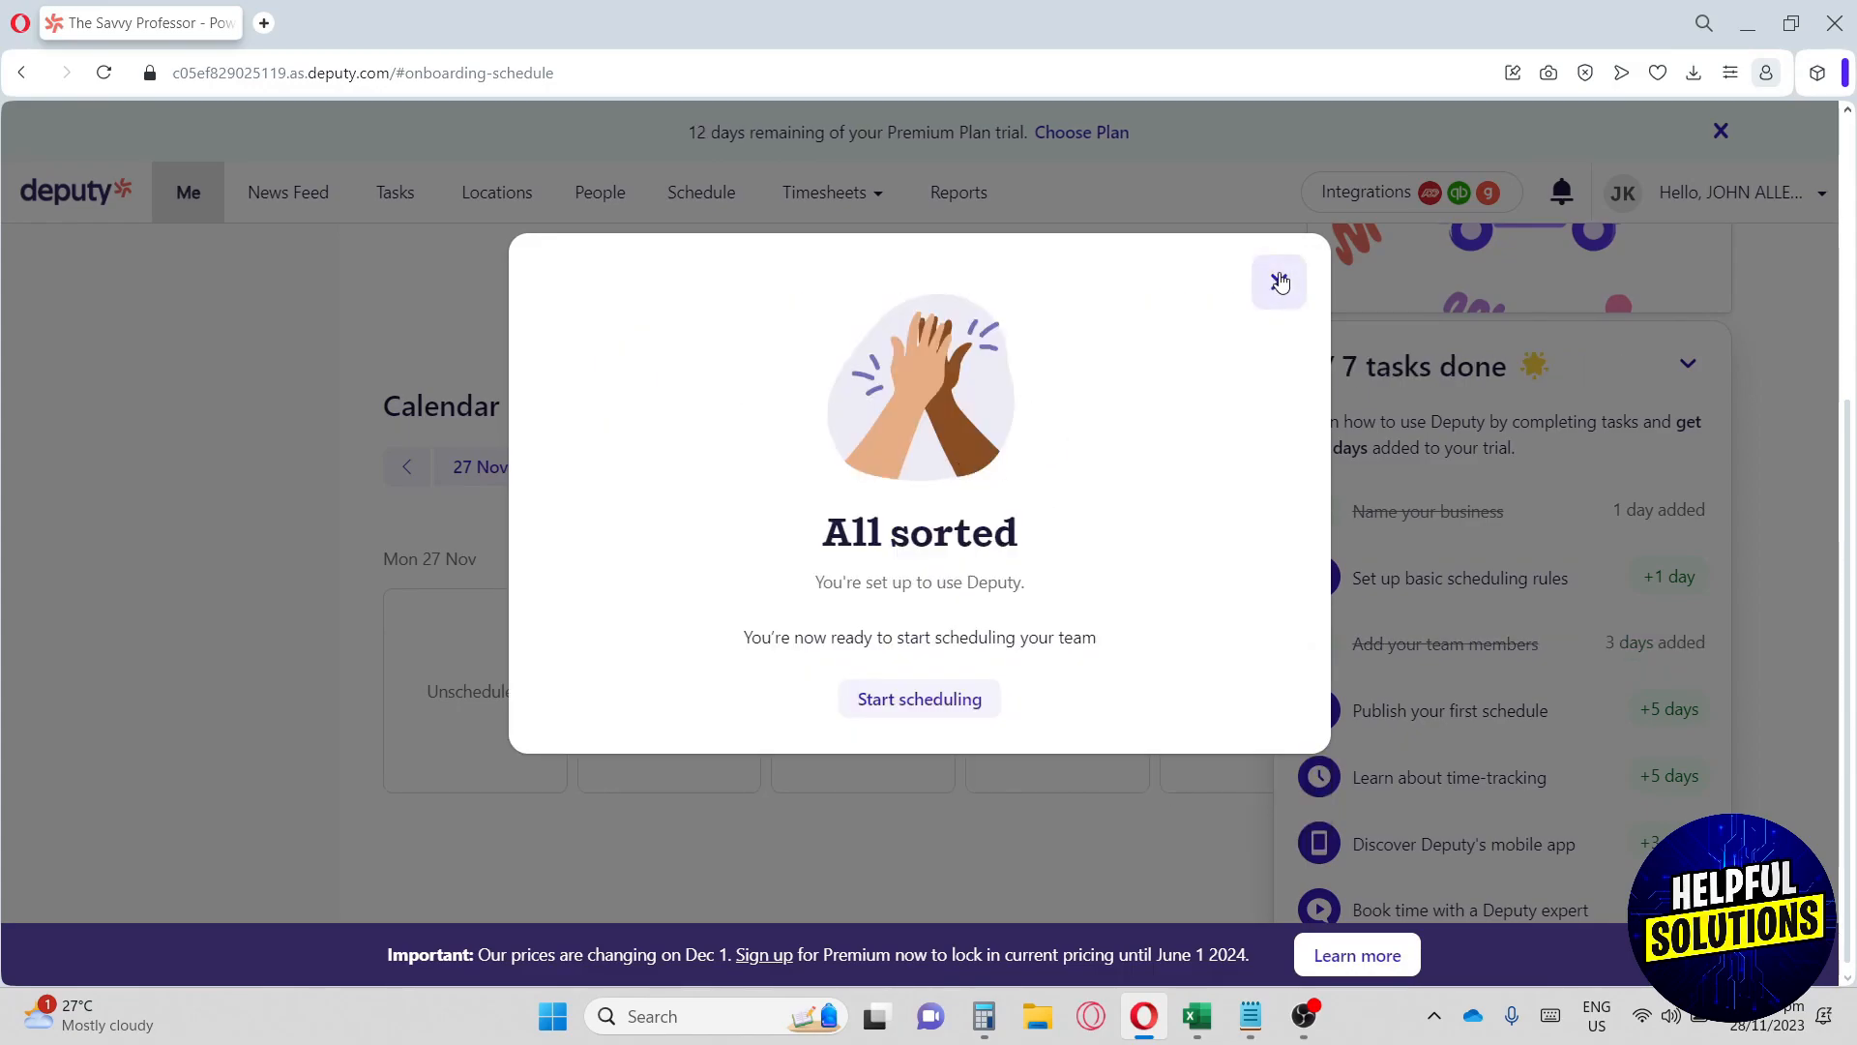
Dismiss the 'All sorted' confirmation so the dashboard shows 2 of 7 onboarding tasks done.
{"action": "left_click", "coordinate": [1279, 282]}
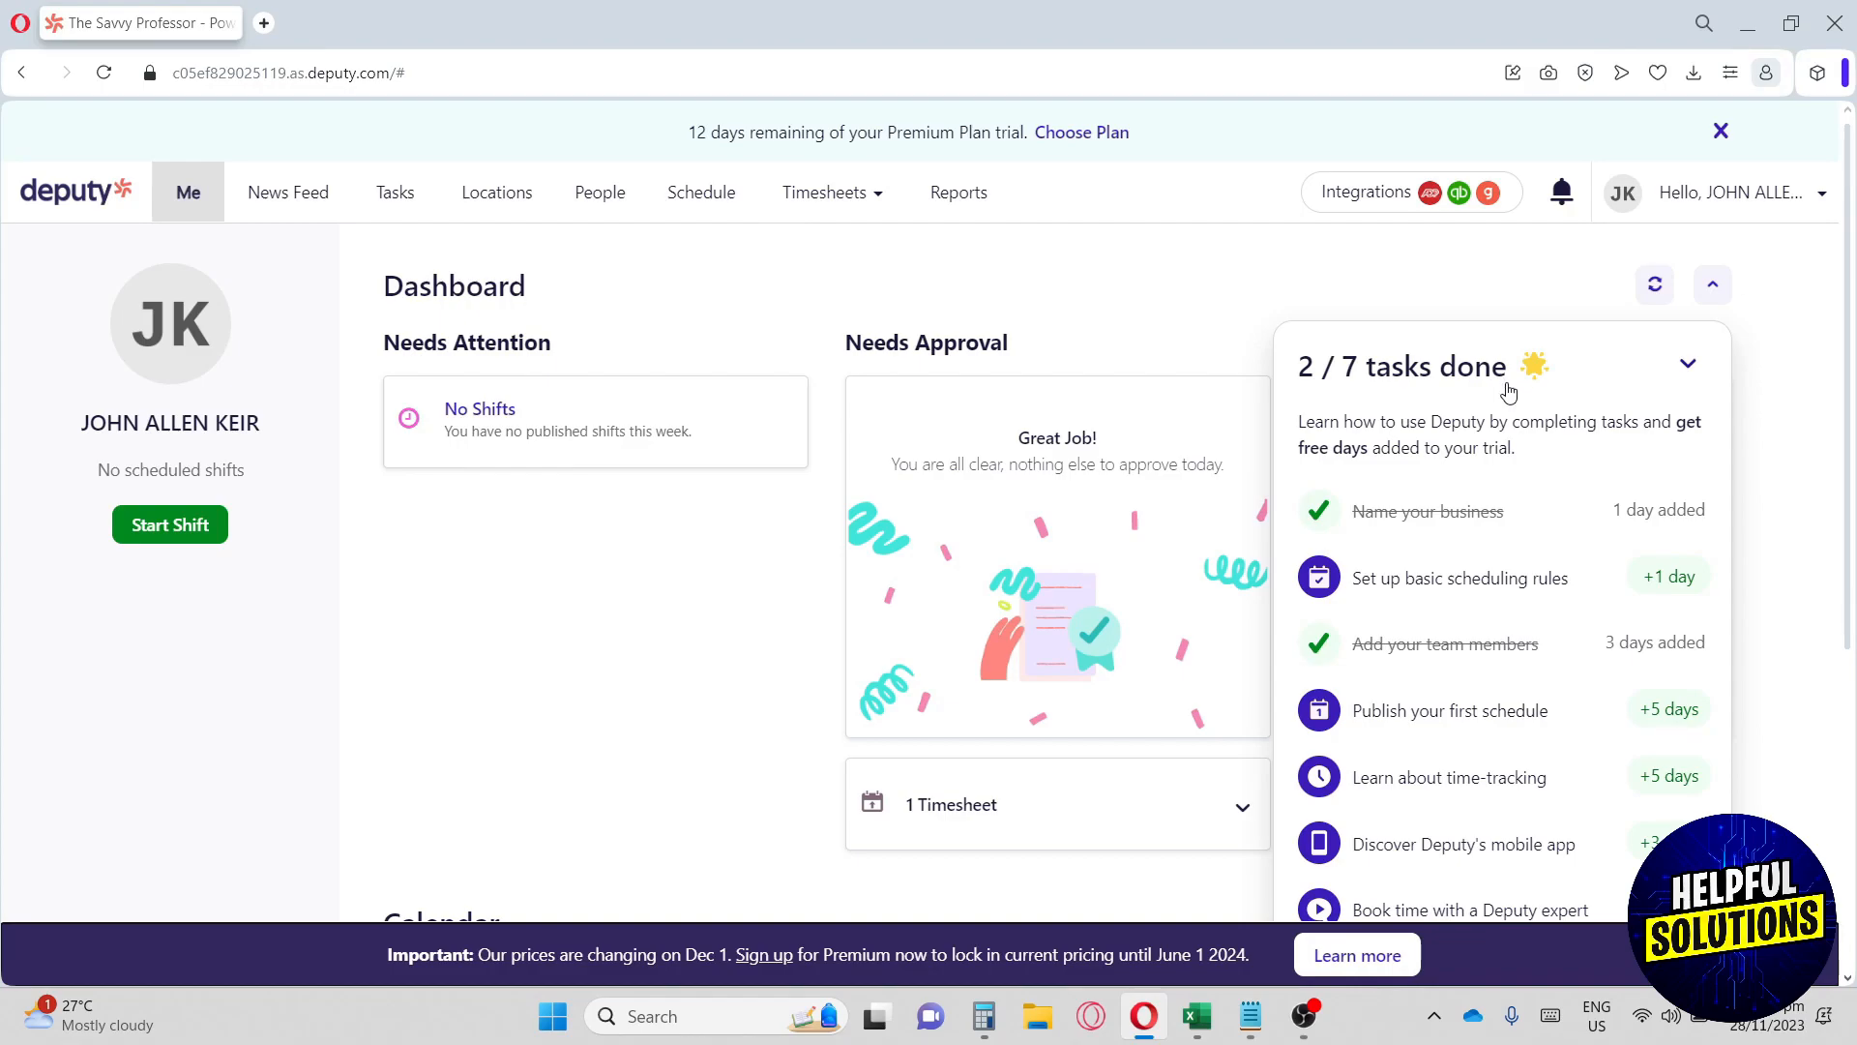
{"action": "scroll", "coordinate": [1575, 482], "scroll_direction": "down", "scroll_amount": 1}
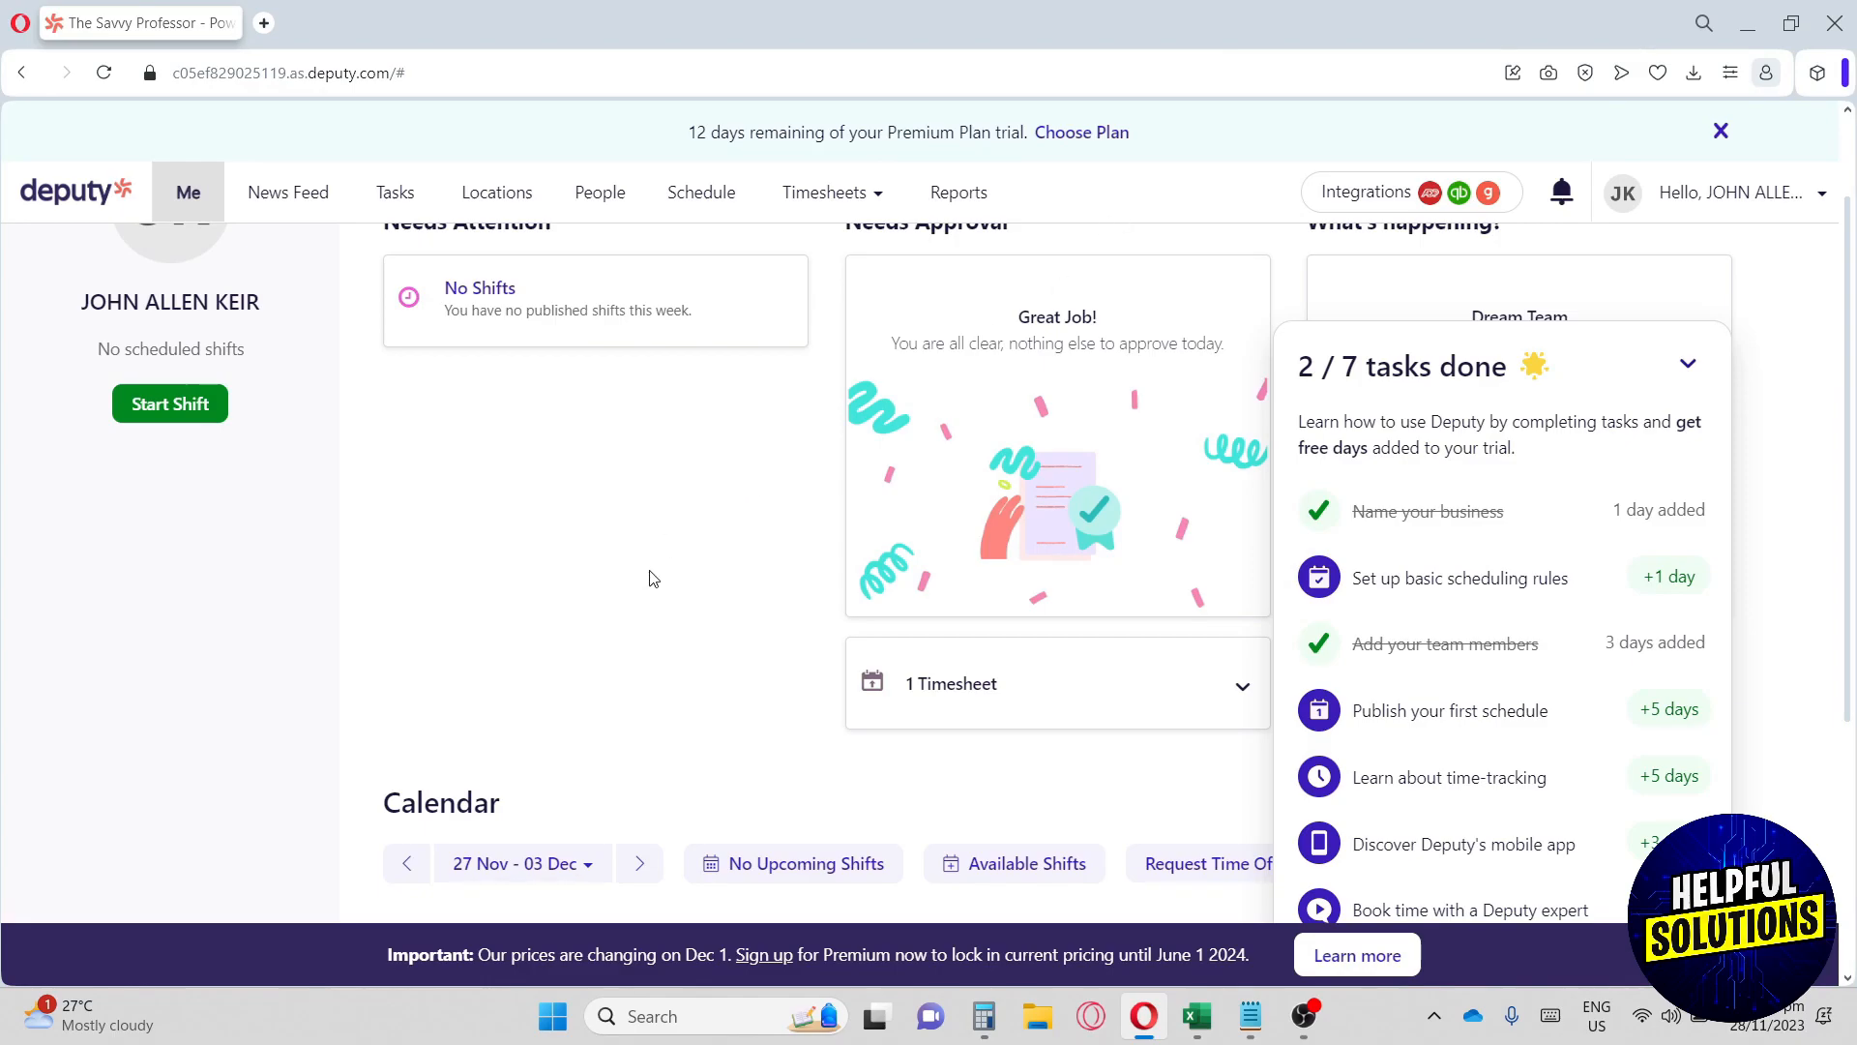
{"action": "scroll", "coordinate": [650, 578], "scroll_direction": "up", "scroll_amount": 1}
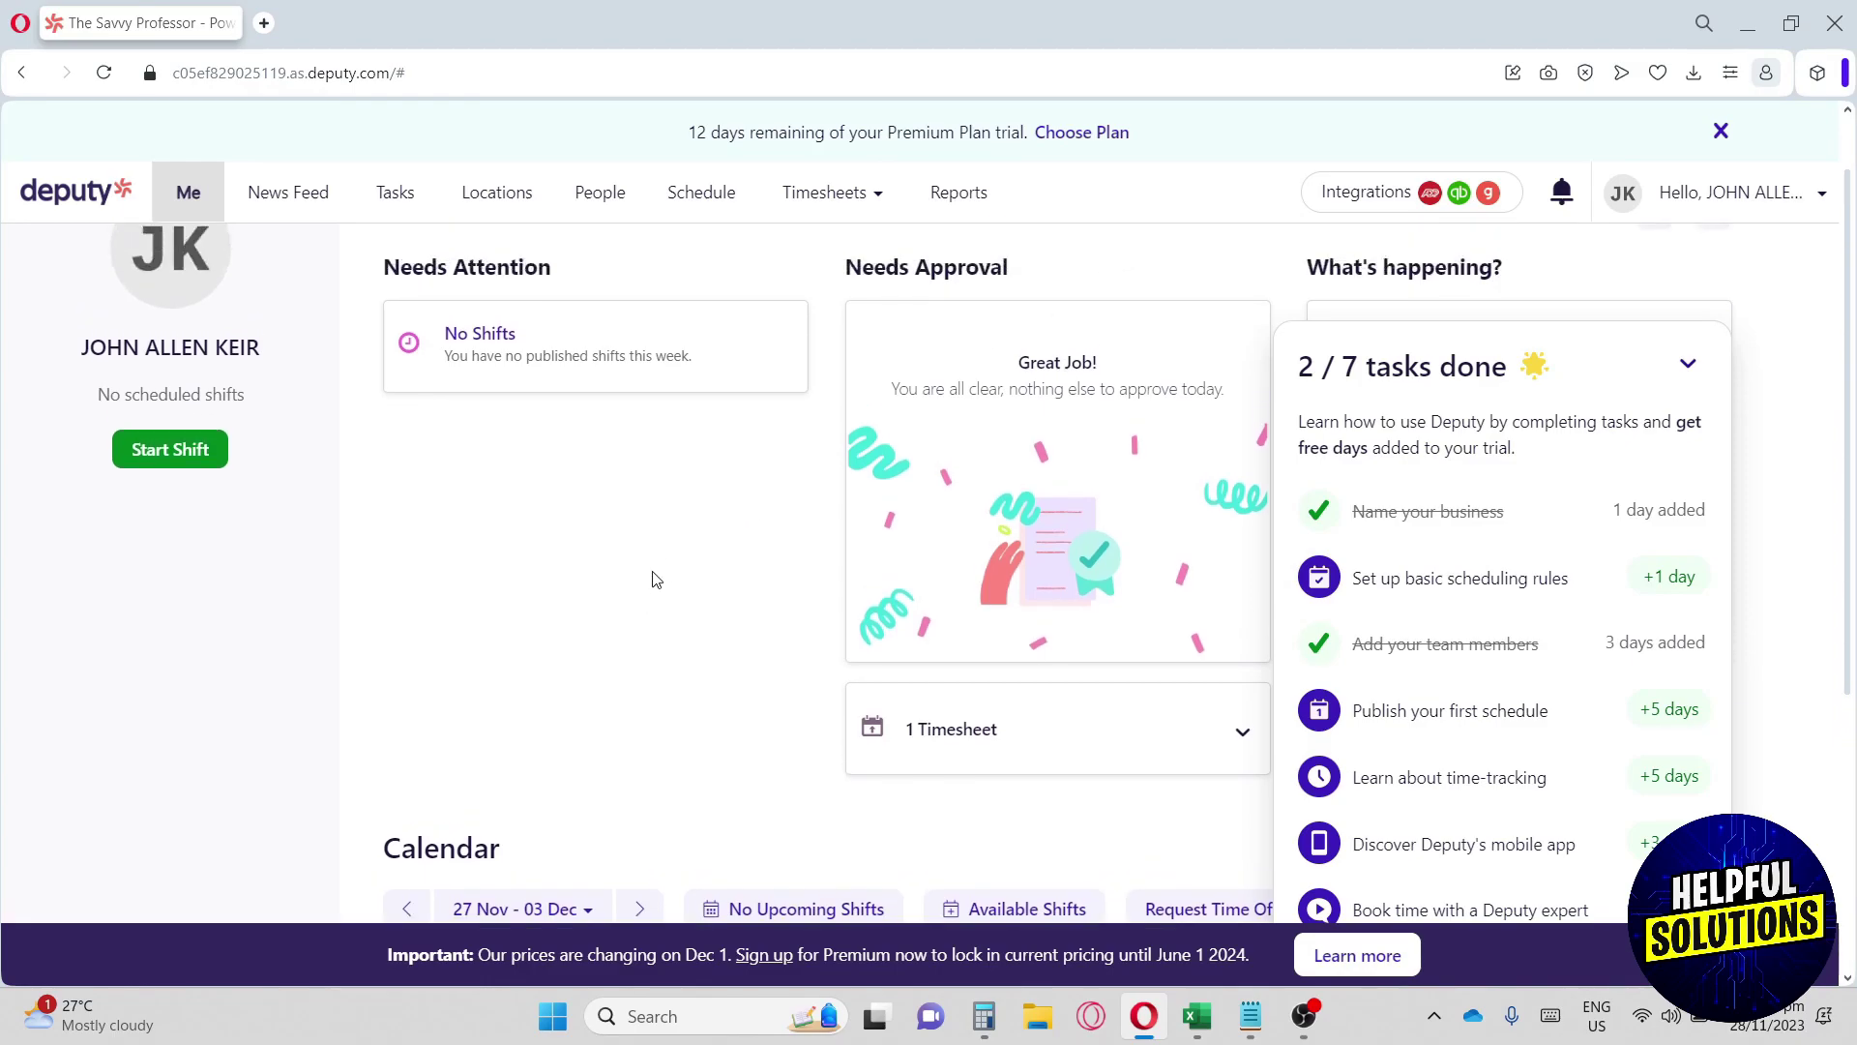
Collapse the setup checklist and highlight the Dashboard, Needs Attention and Needs Approval headings.
{"action": "left_click", "coordinate": [1688, 364]}
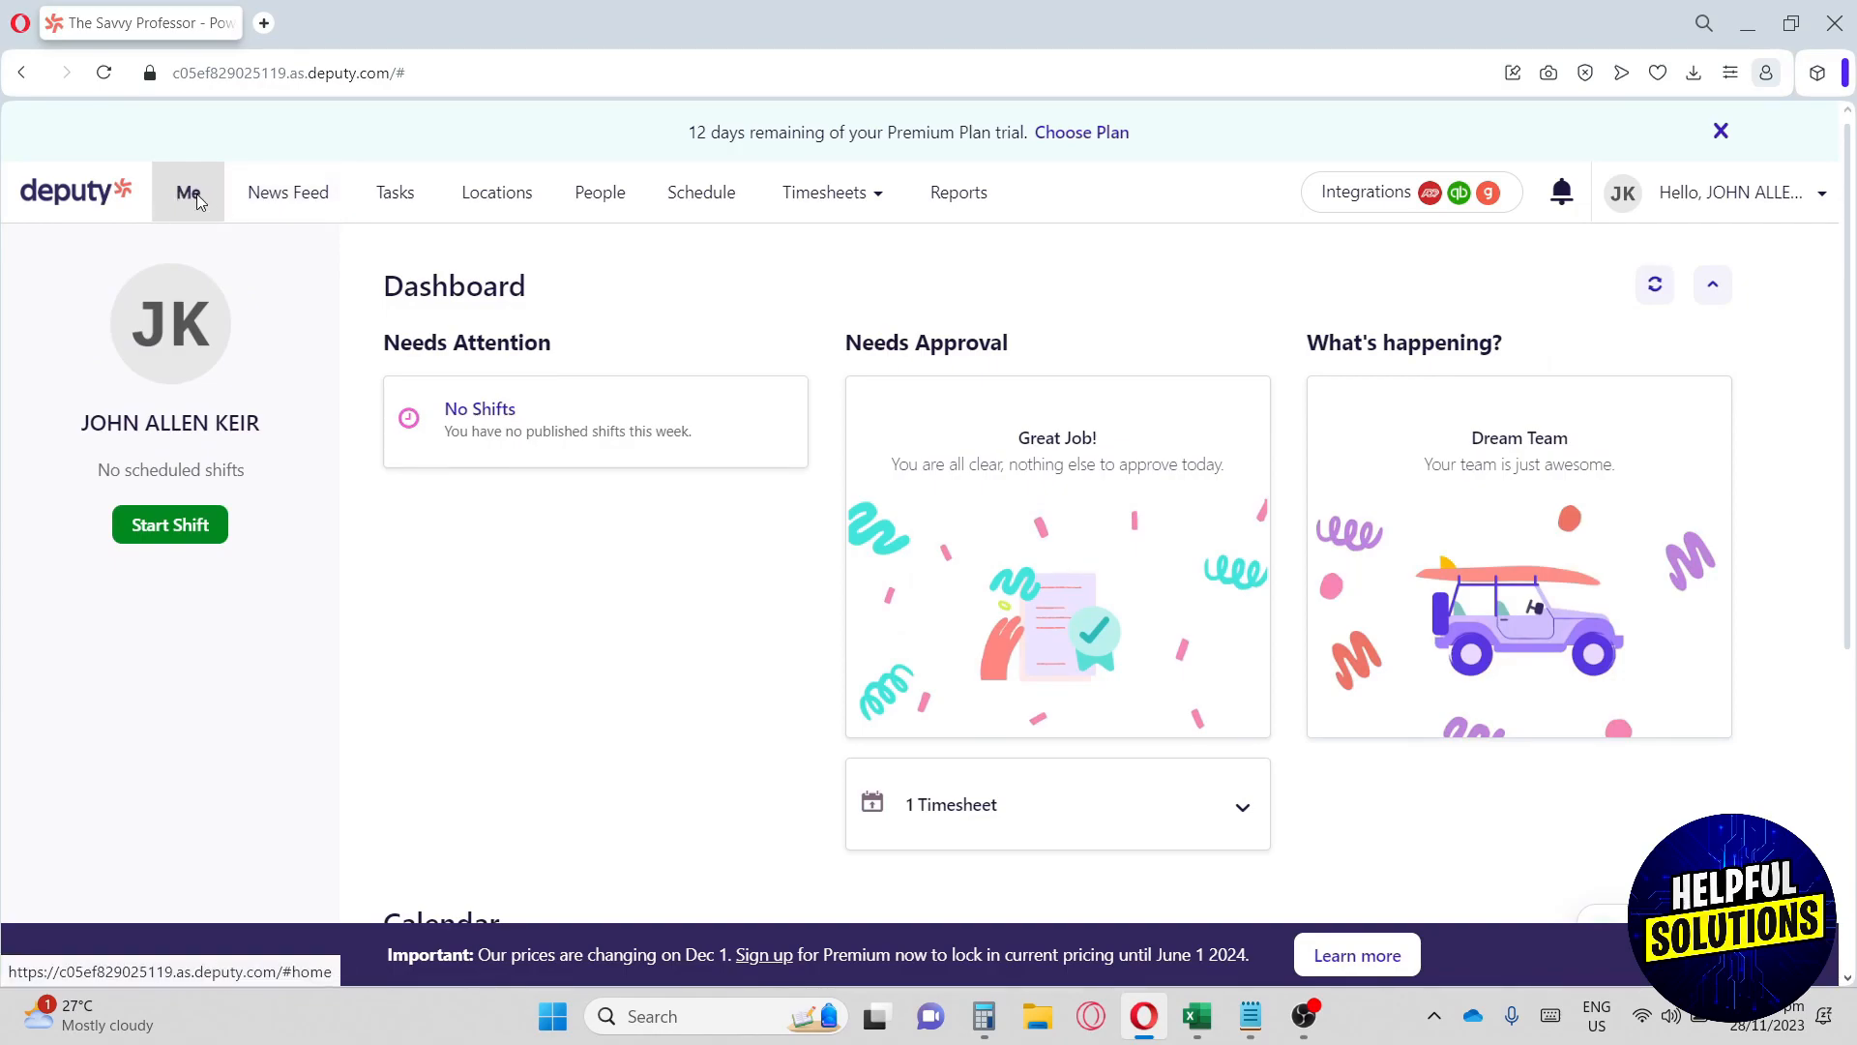
{"action": "left_click_drag", "start_coordinate": [386, 279], "coordinate": [553, 290]}
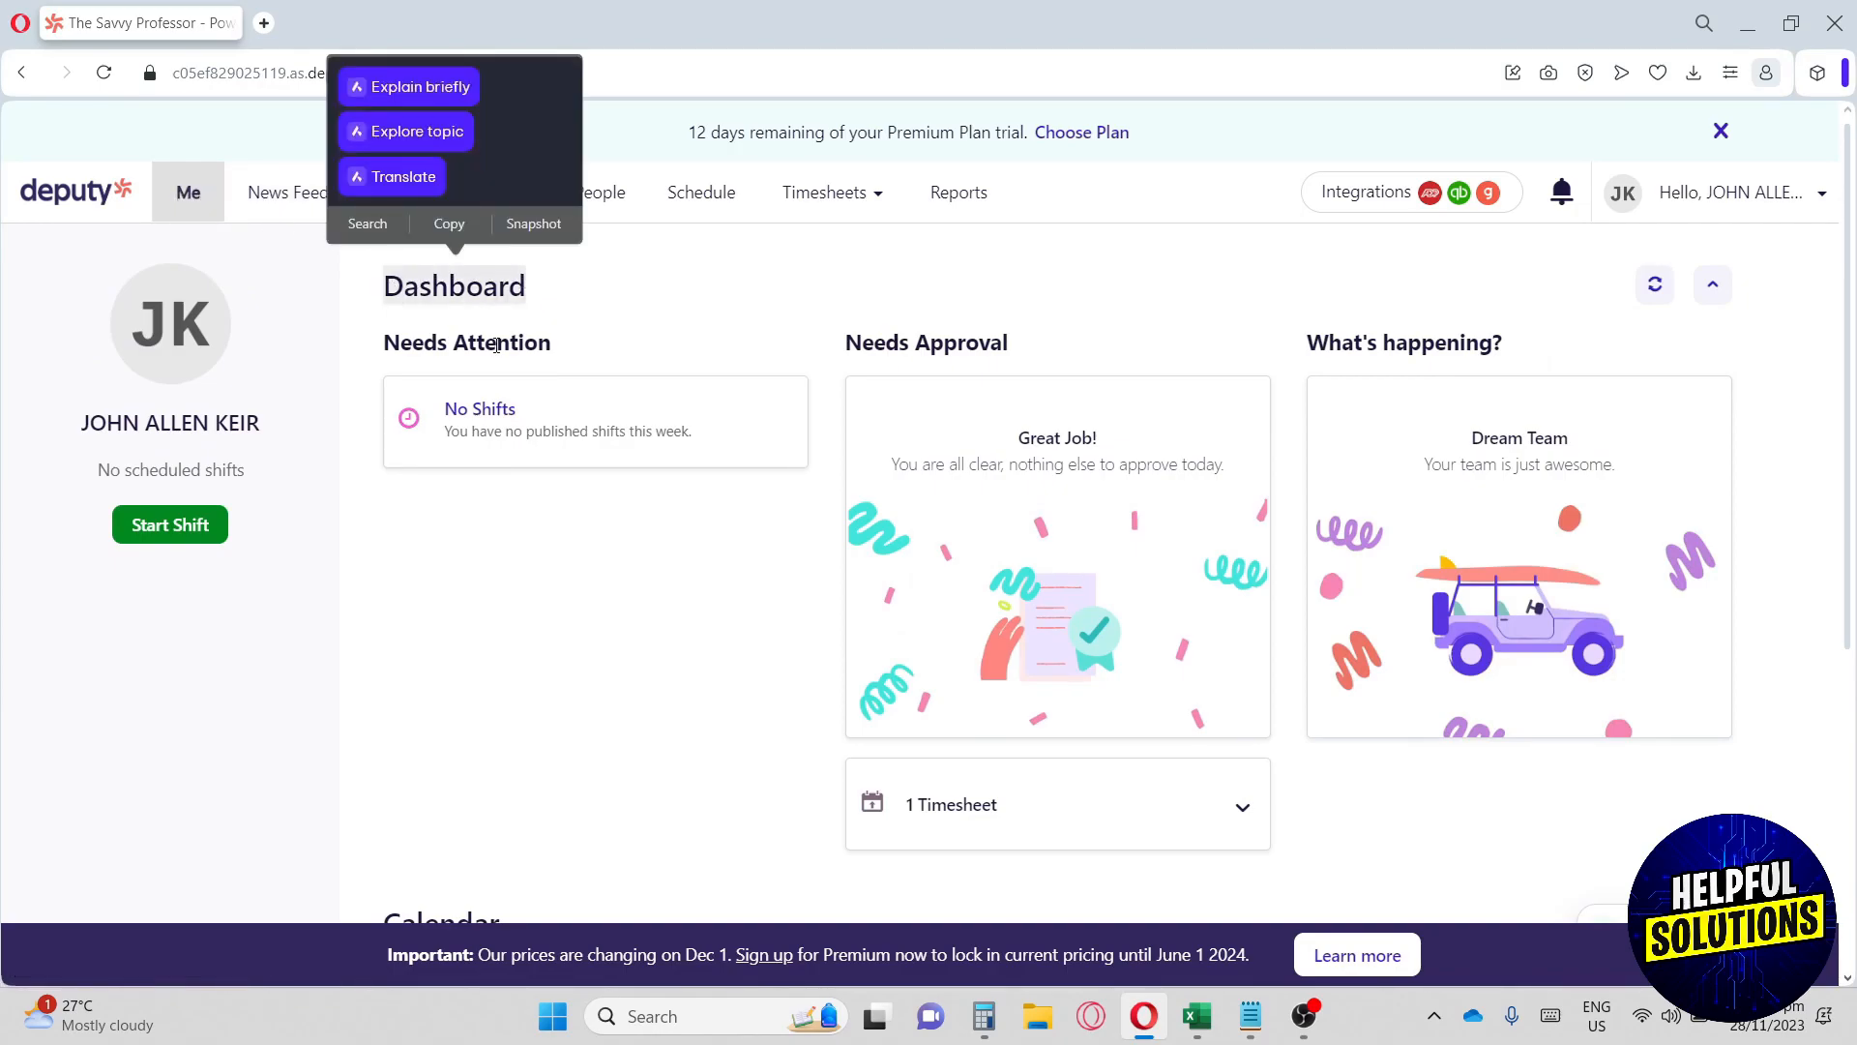
{"action": "left_click", "coordinate": [403, 339]}
{"action": "left_click_drag", "start_coordinate": [401, 340], "coordinate": [572, 356]}
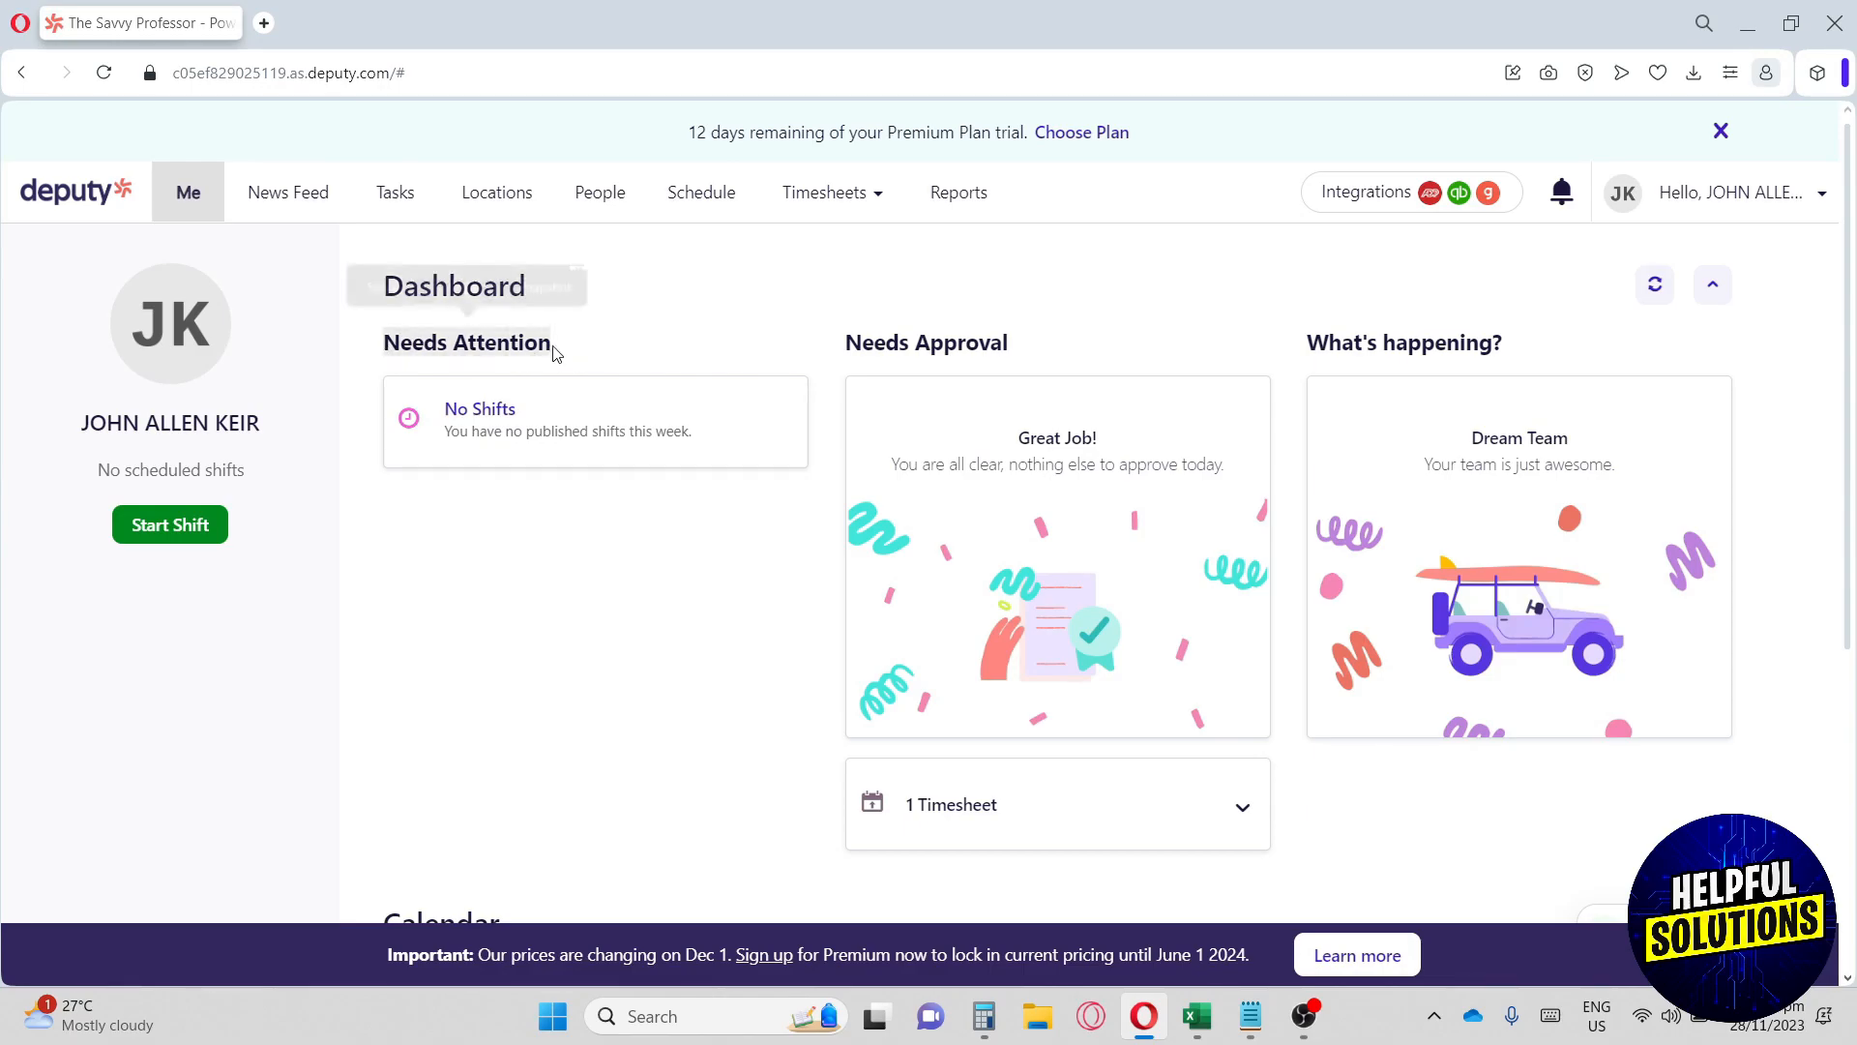
{"action": "left_click", "coordinate": [559, 356]}
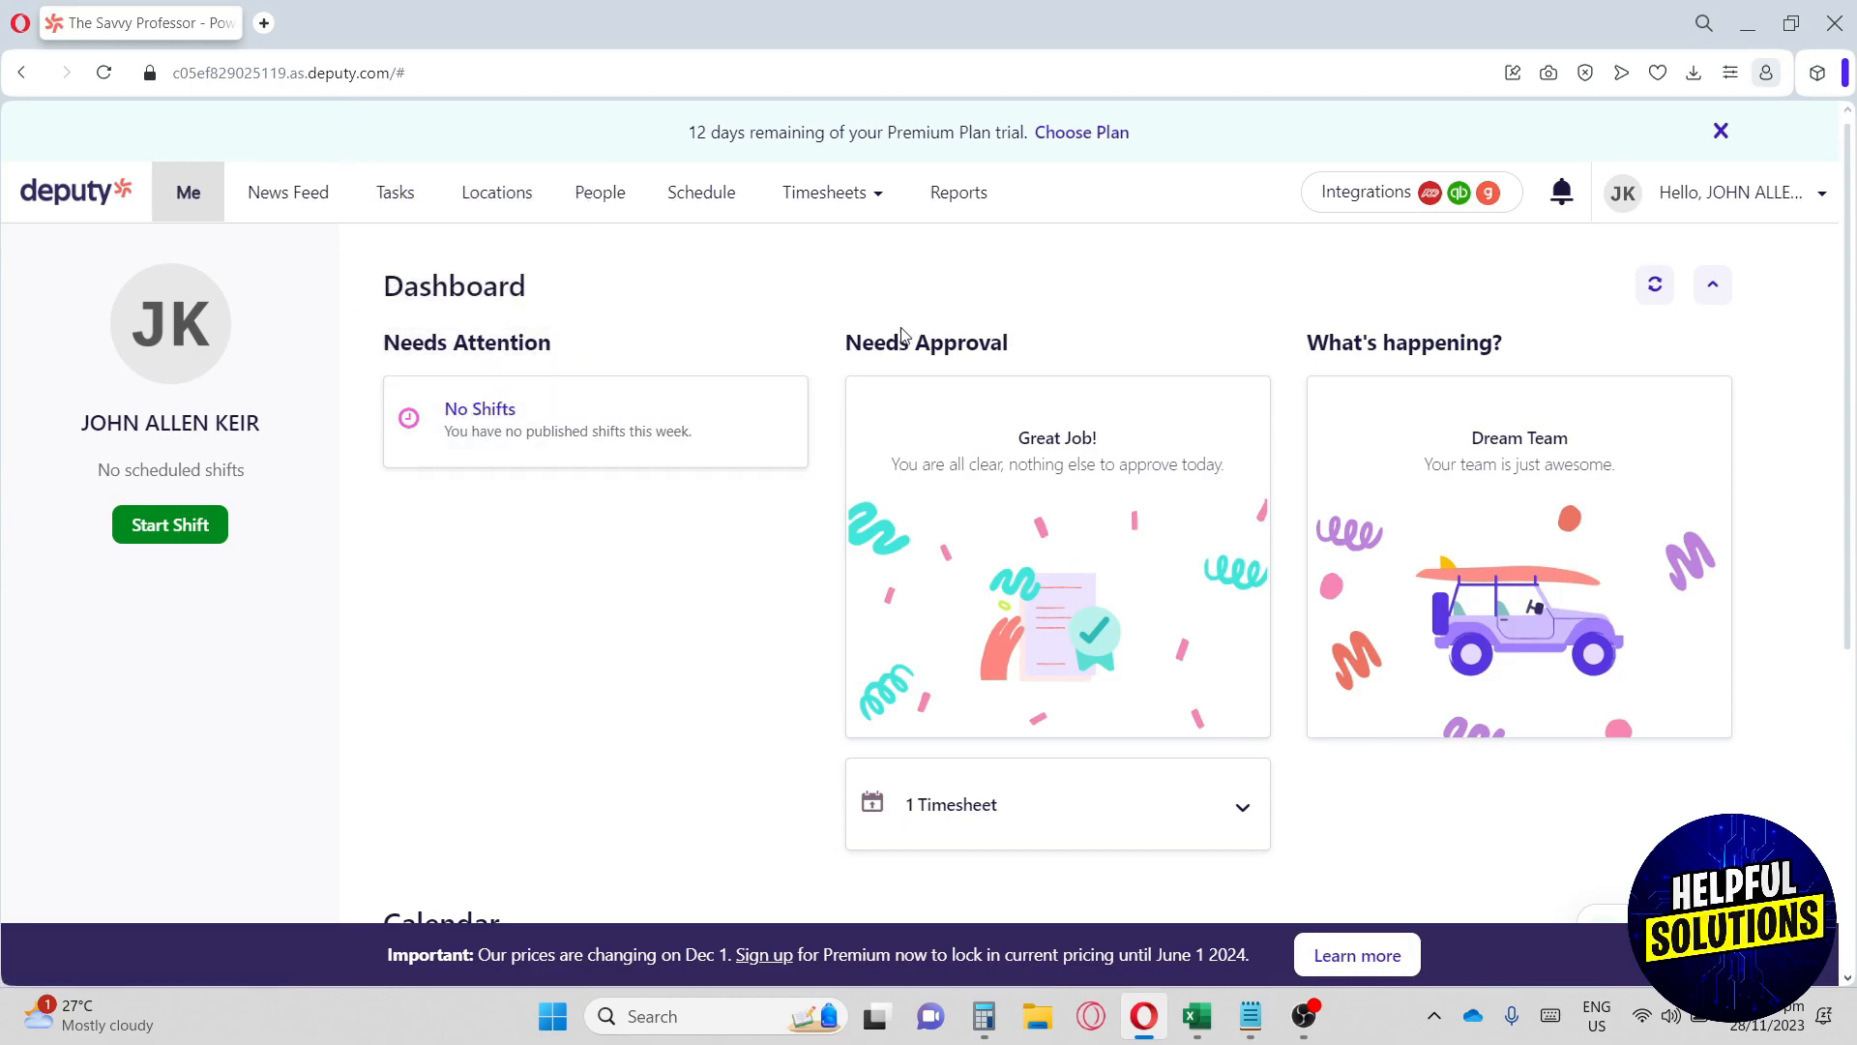
{"action": "left_click_drag", "start_coordinate": [854, 334], "coordinate": [1008, 343]}
{"action": "left_click", "coordinate": [899, 413]}
Go to the News Feed page for The Savvy Professor.
{"action": "left_click", "coordinate": [281, 192]}
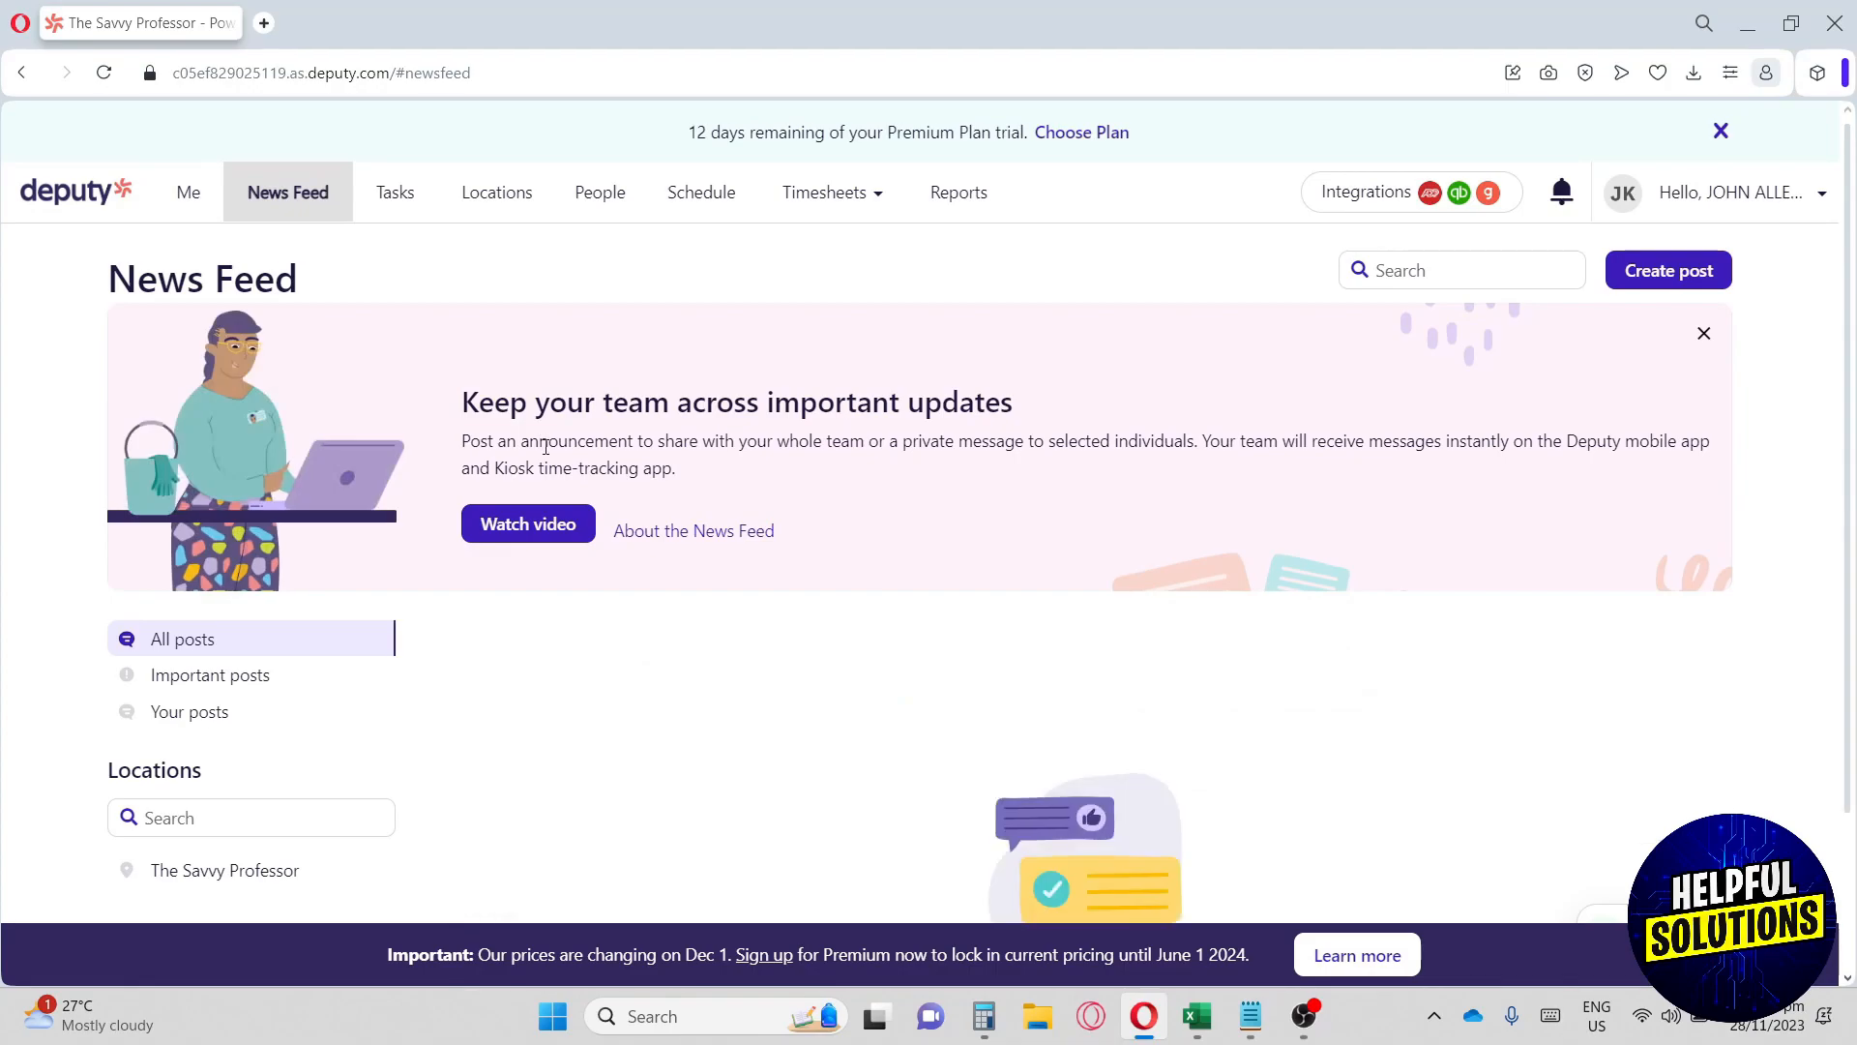
{"action": "scroll", "coordinate": [557, 435], "scroll_direction": "down", "scroll_amount": 1}
{"action": "scroll", "coordinate": [557, 436], "scroll_direction": "down", "scroll_amount": 1}
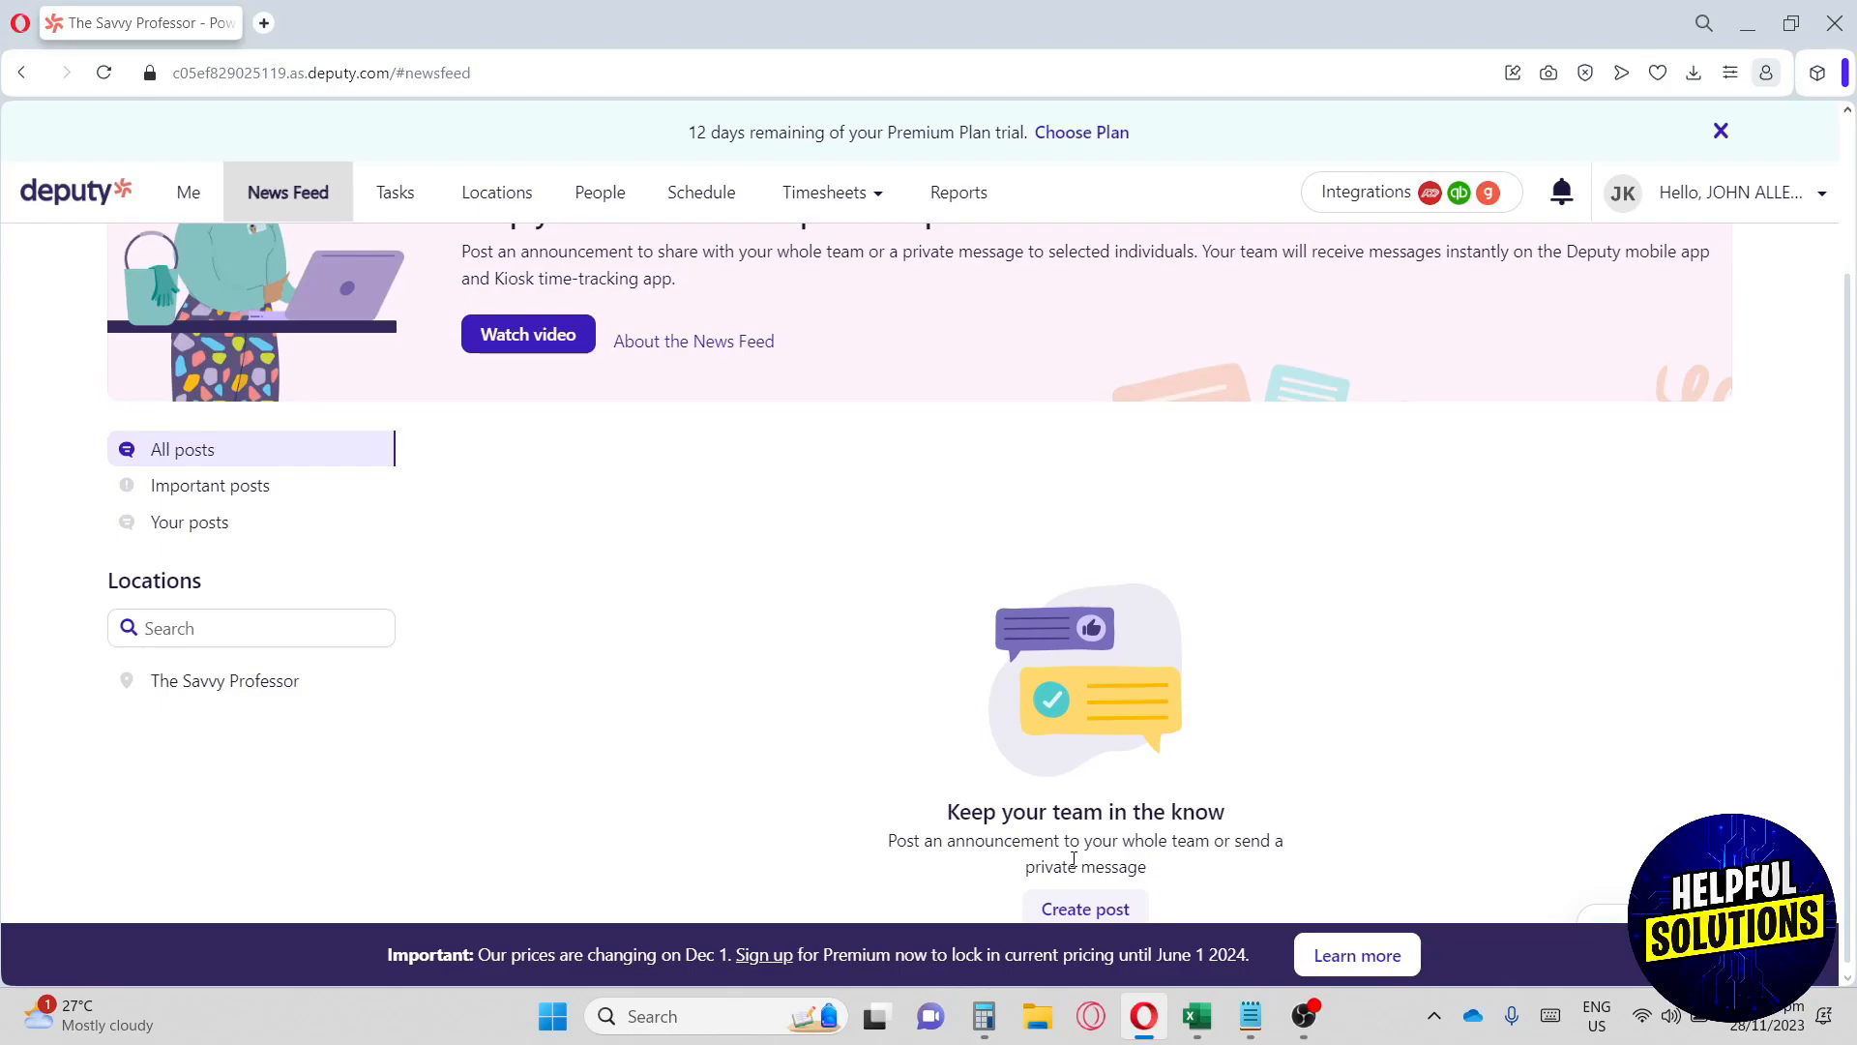
{"action": "scroll", "coordinate": [728, 589], "scroll_direction": "up", "scroll_amount": 2}
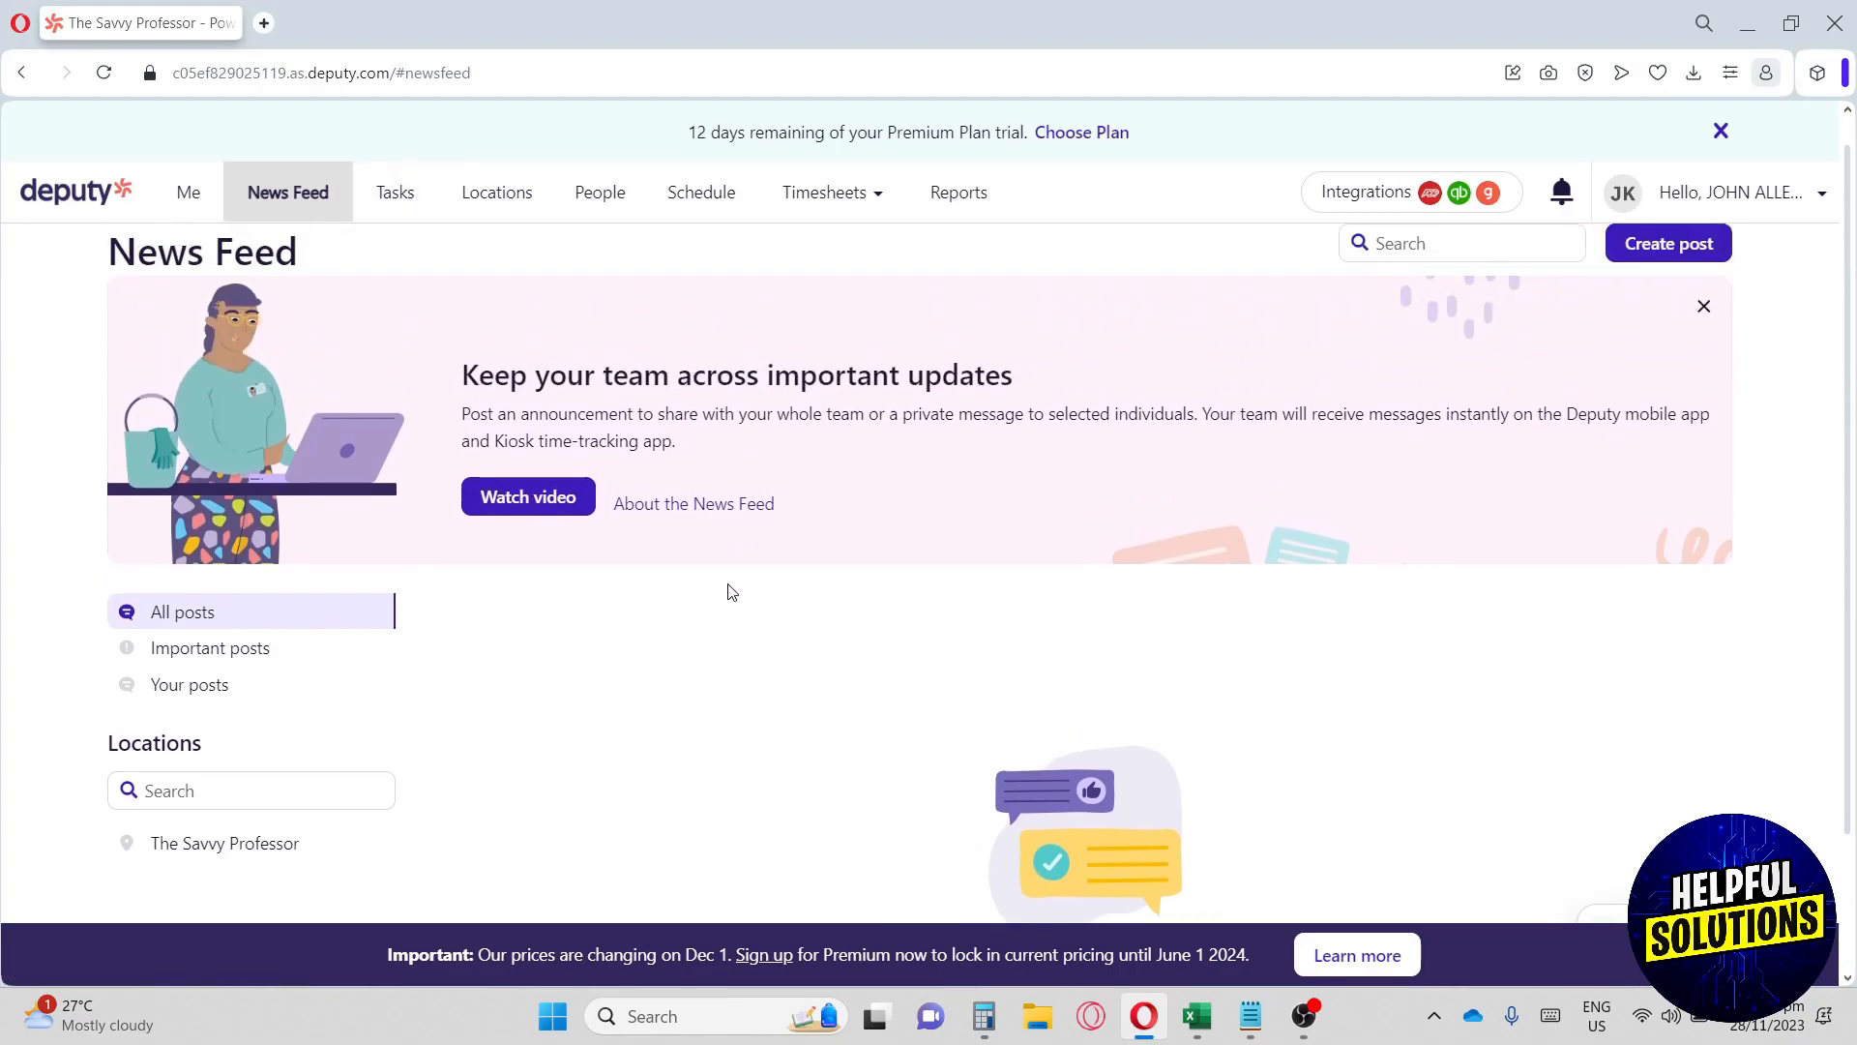
Go to the Tasks page showing My Tasks and Assigned Tasks for today.
{"action": "left_click", "coordinate": [395, 192]}
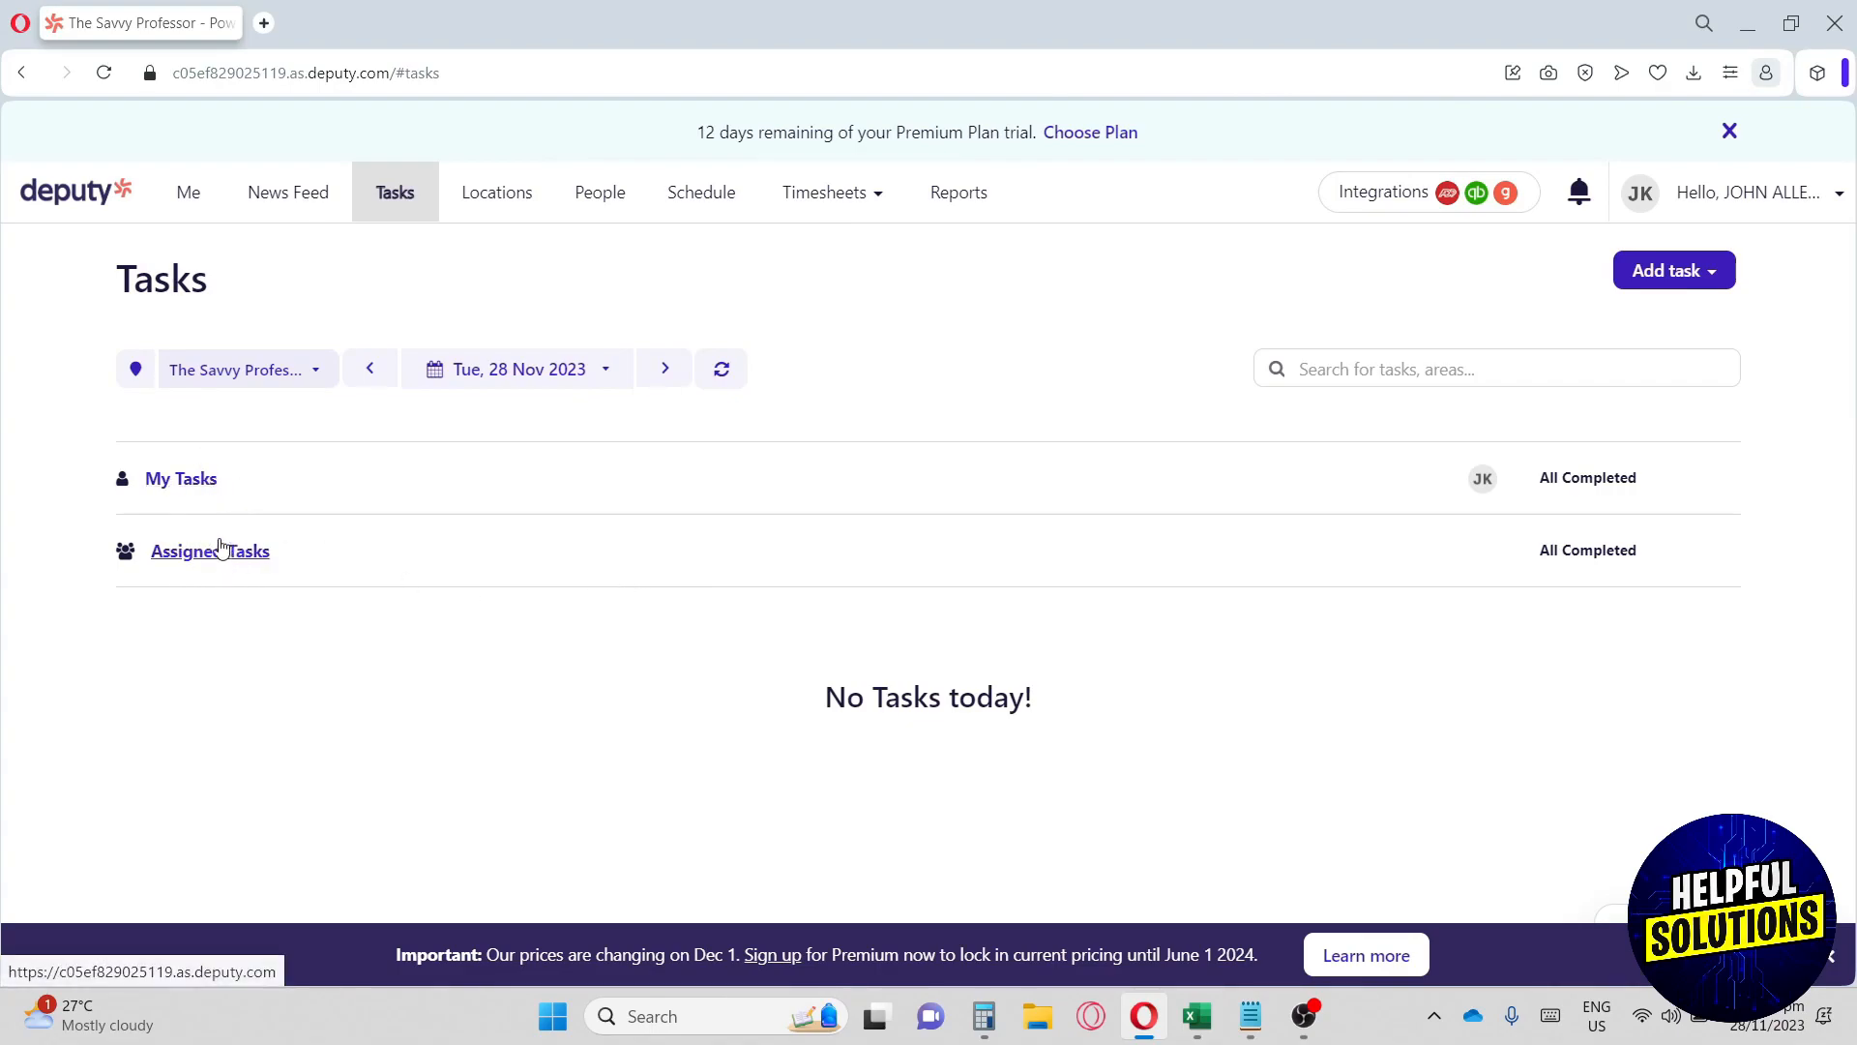
{"action": "left_click", "coordinate": [1669, 273]}
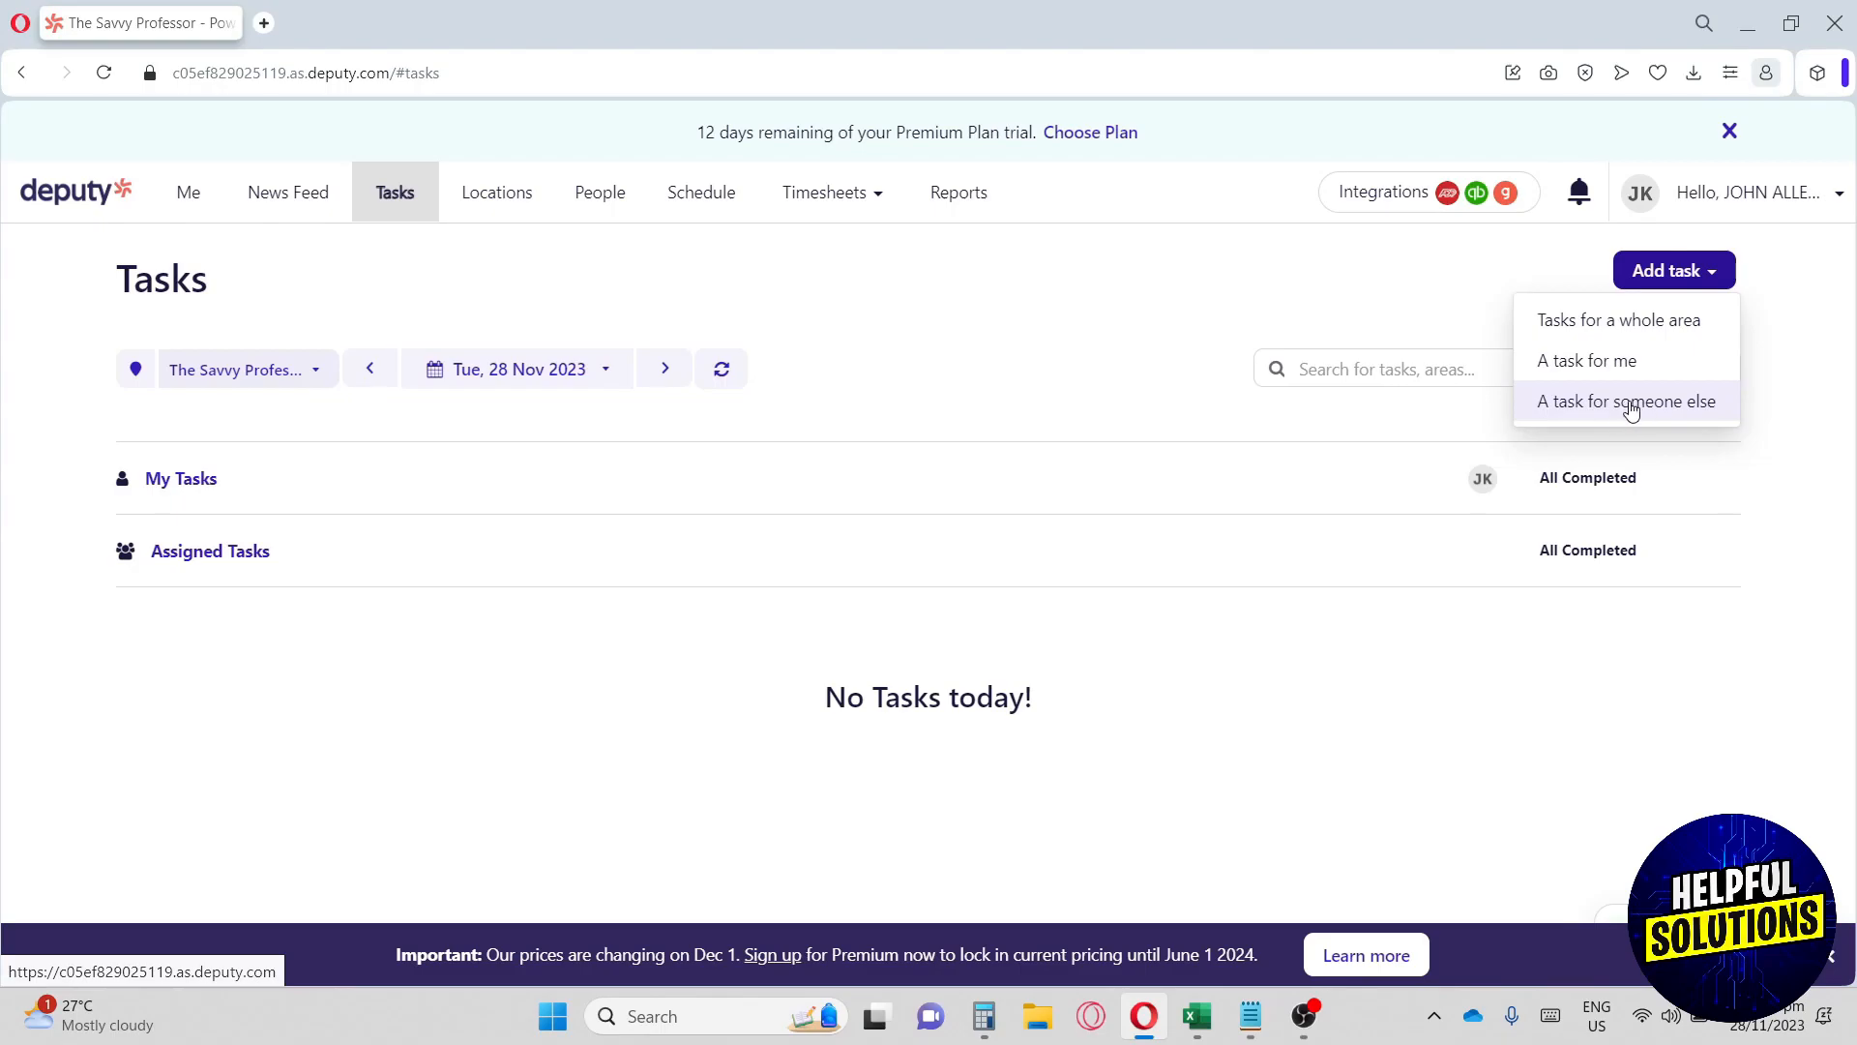
{"action": "left_click", "coordinate": [491, 244]}
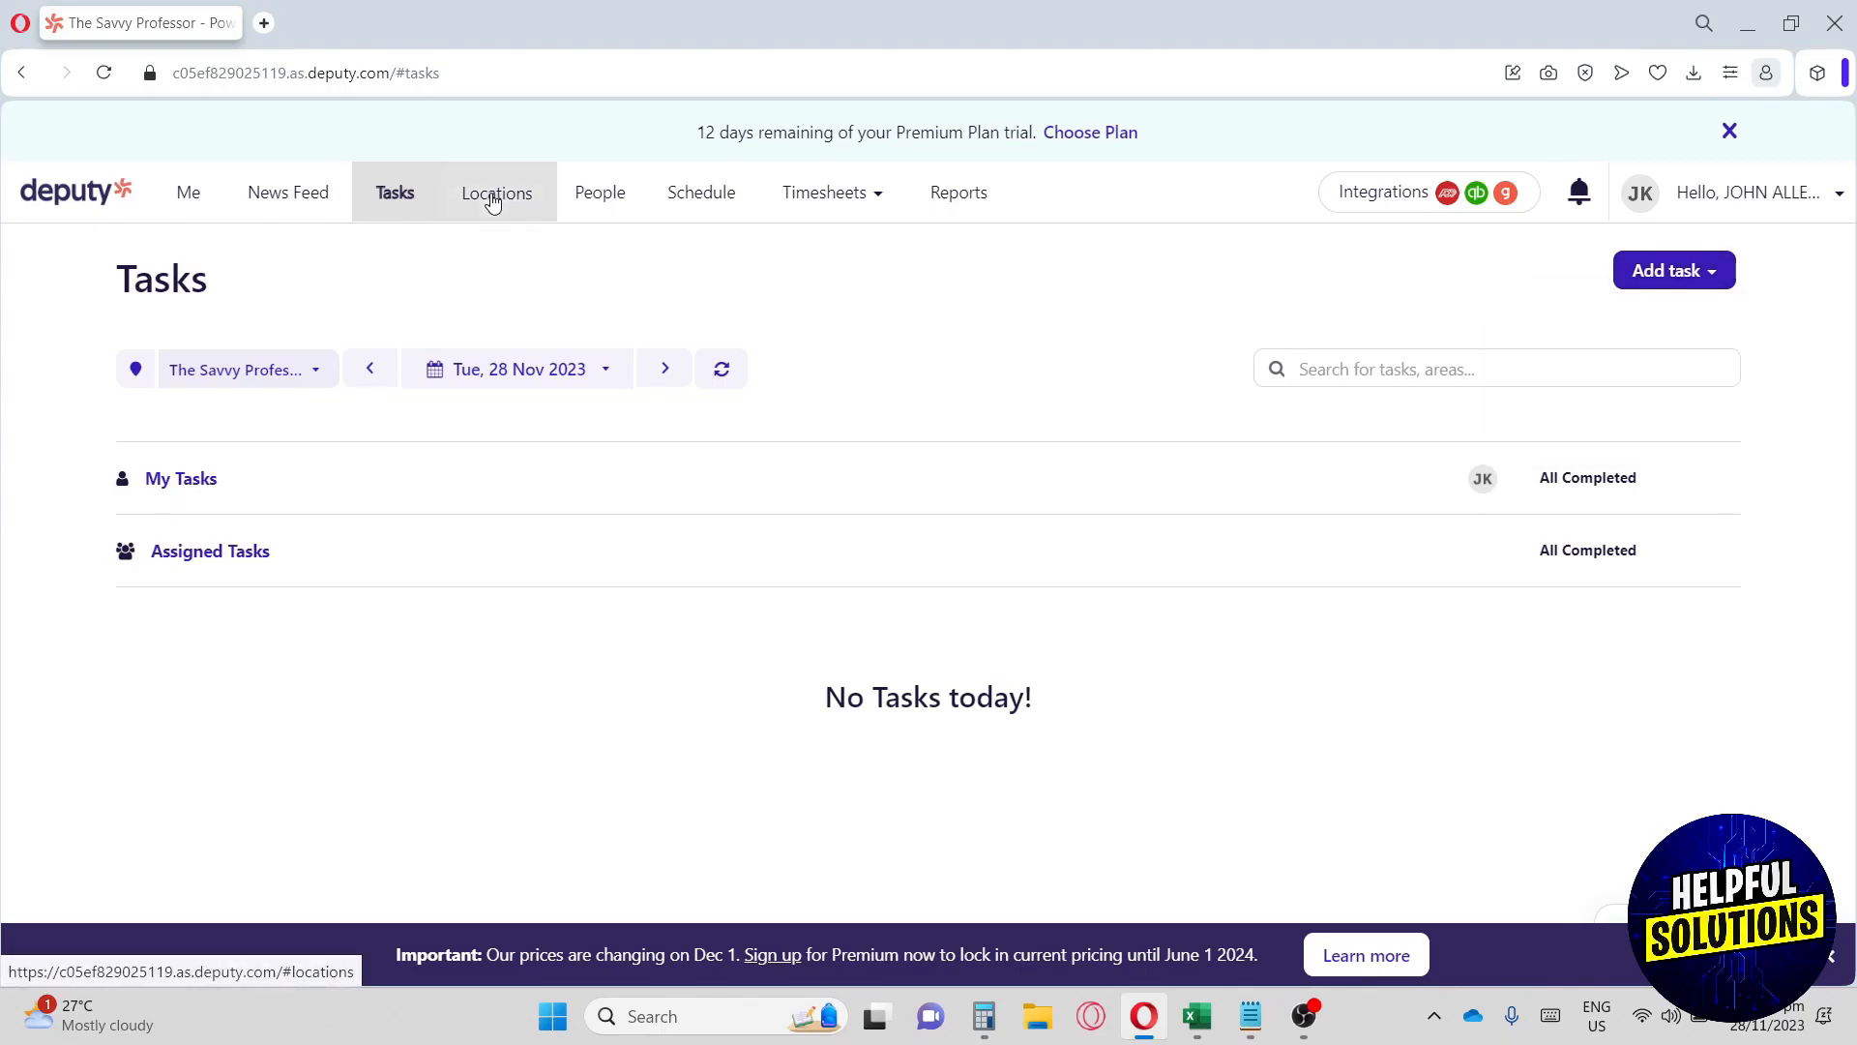
Go to the Locations page listing The Savvy Professor with its address and areas.
{"action": "left_click", "coordinate": [492, 202]}
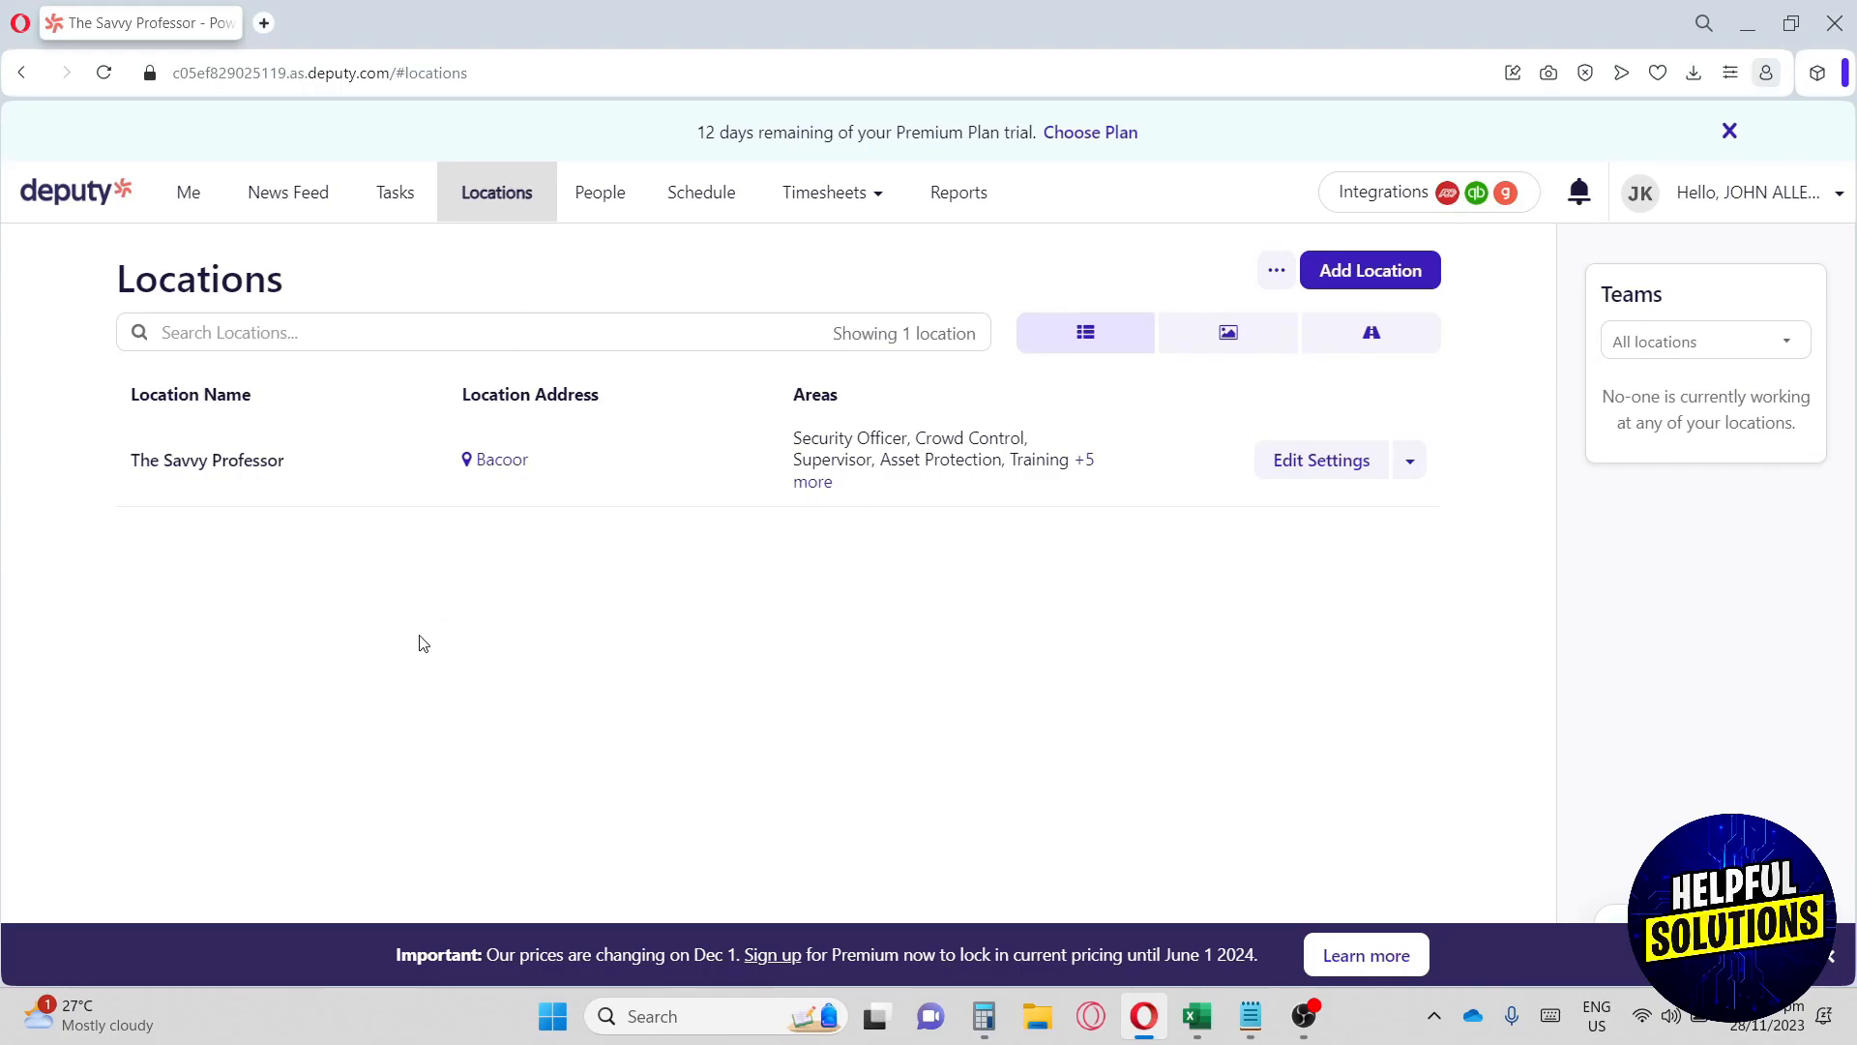
{"action": "left_click", "coordinate": [599, 193]}
{"action": "scroll", "coordinate": [798, 454], "scroll_direction": "down", "scroll_amount": 2}
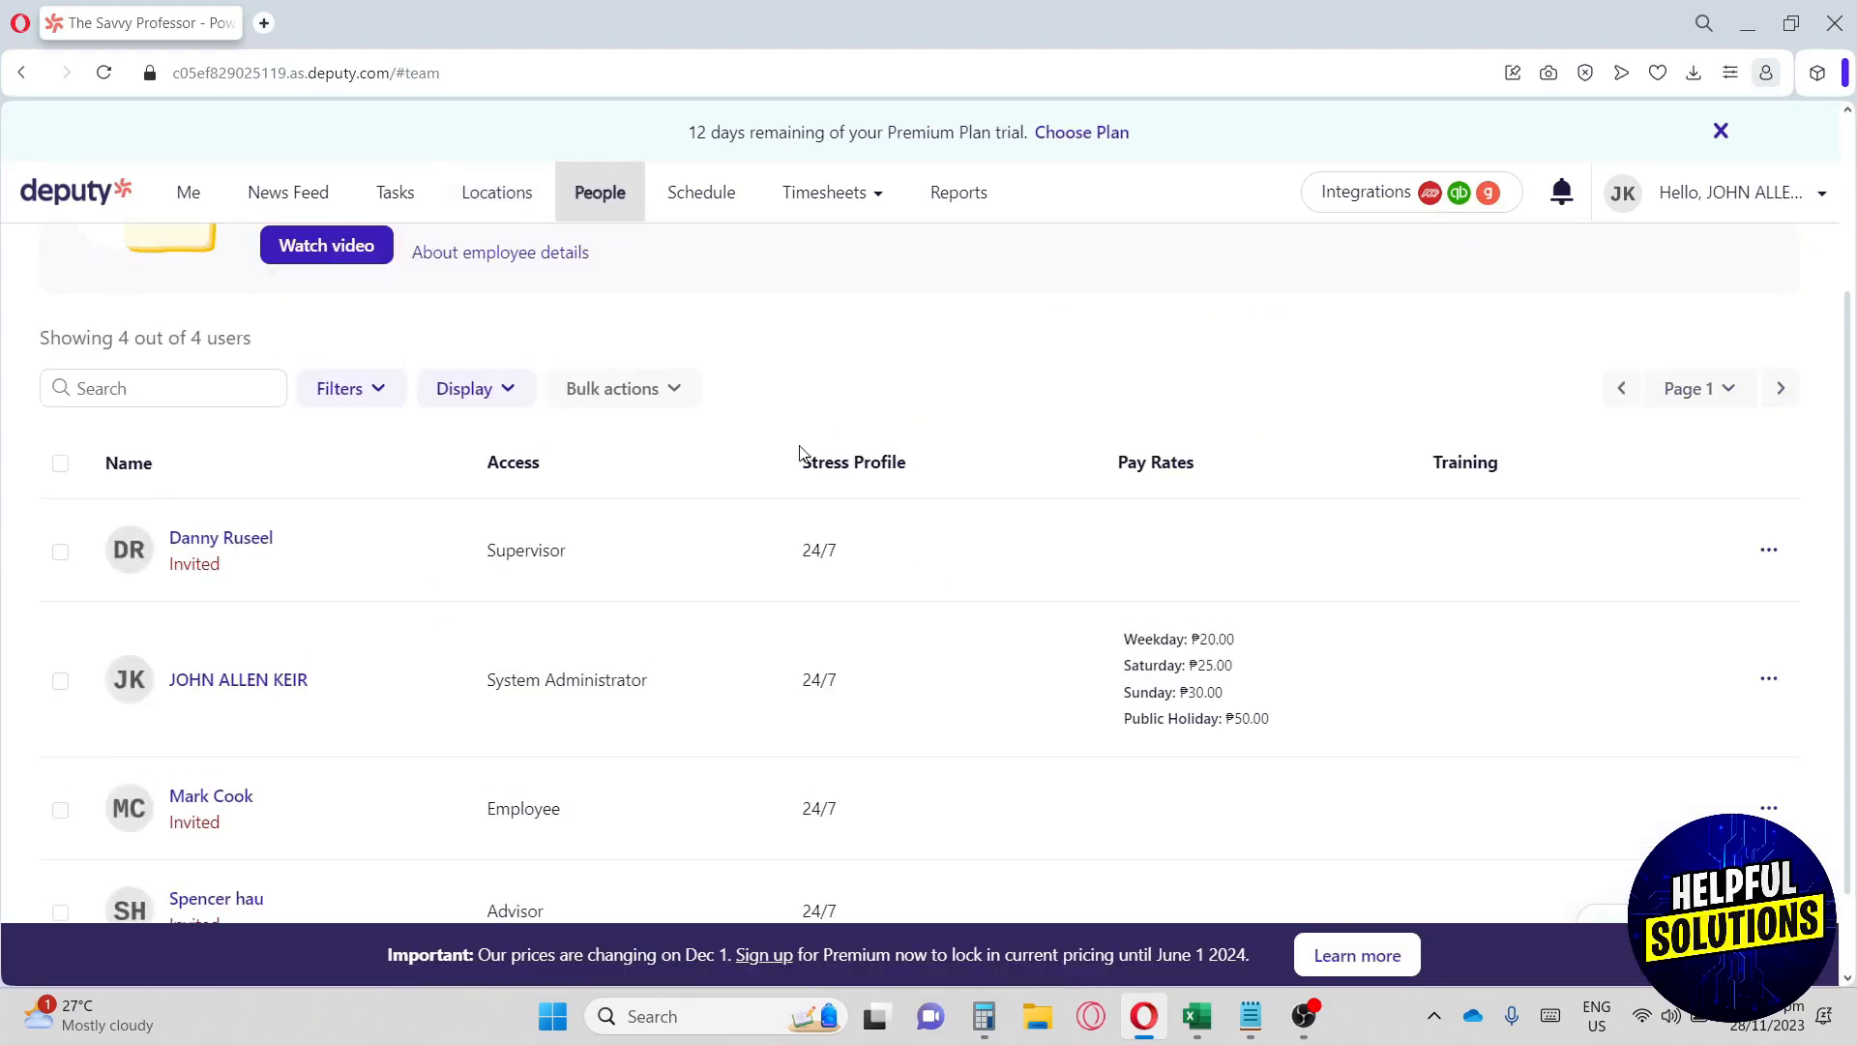
{"action": "scroll", "coordinate": [802, 455], "scroll_direction": "up", "scroll_amount": 2}
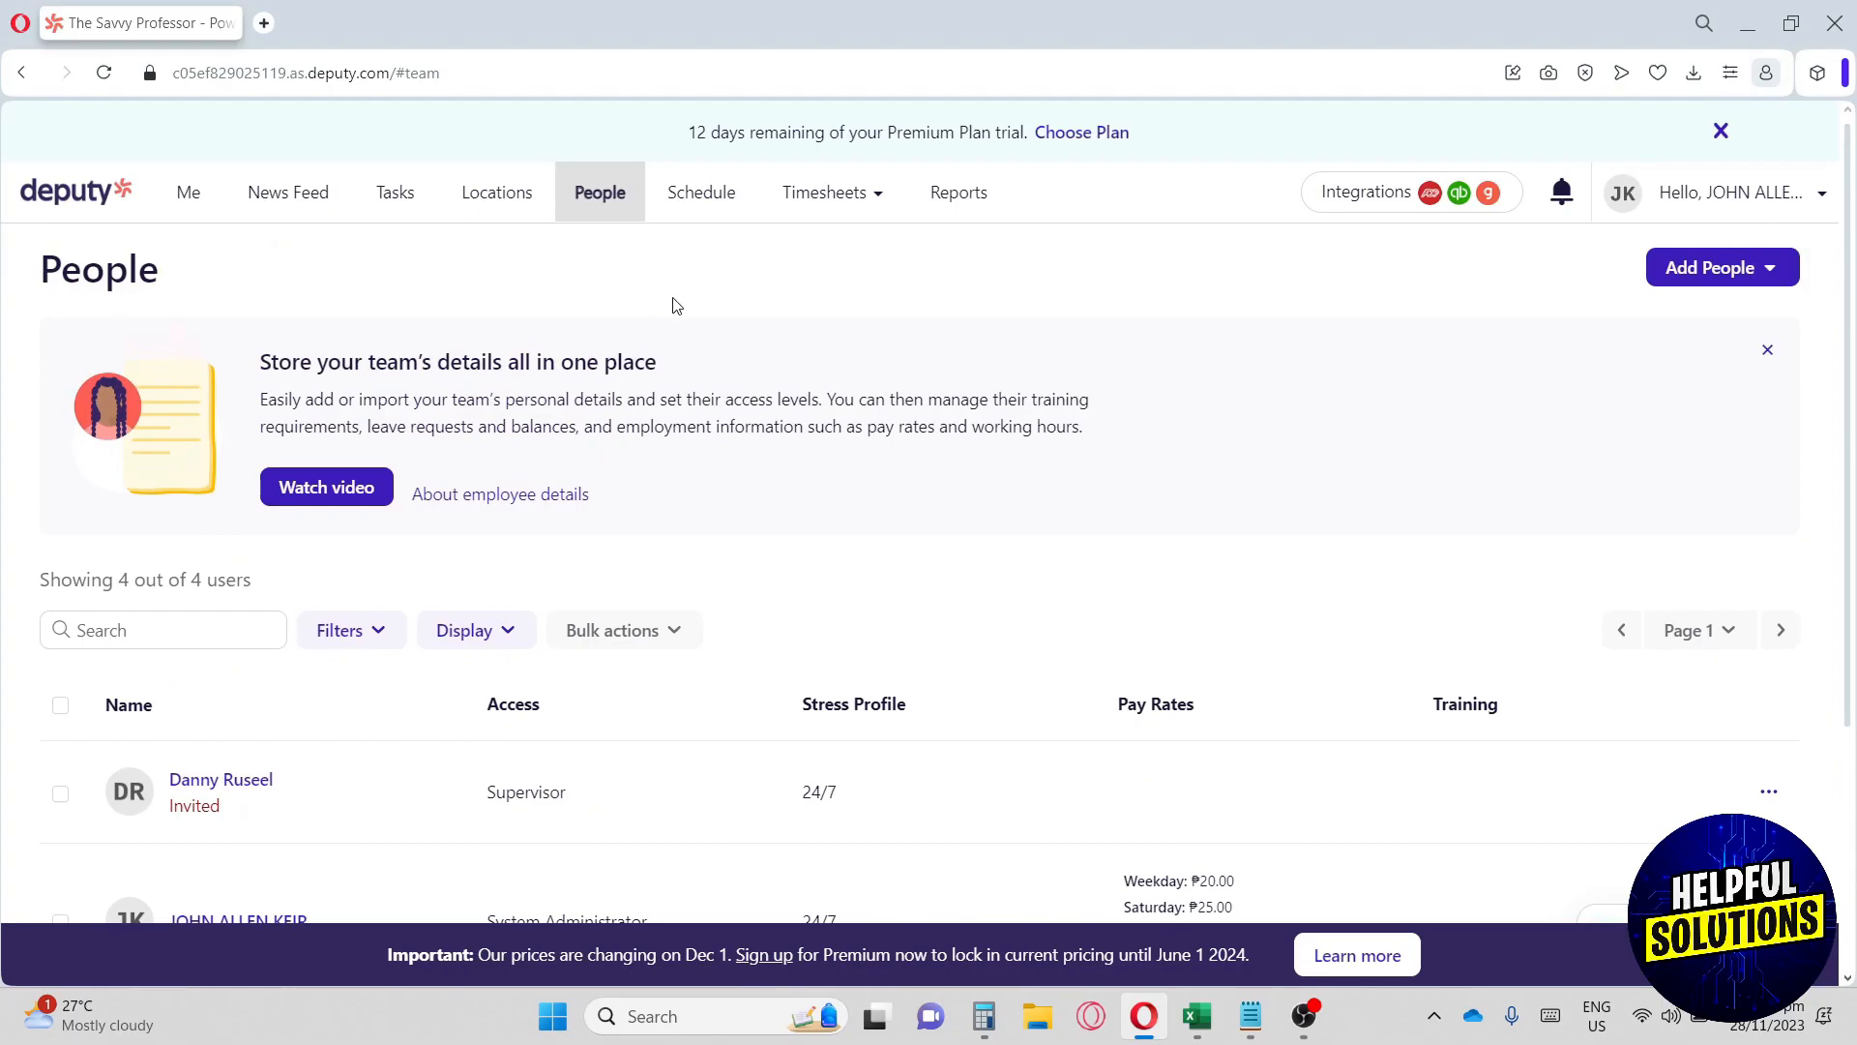
{"action": "scroll", "coordinate": [673, 305], "scroll_direction": "down", "scroll_amount": 3}
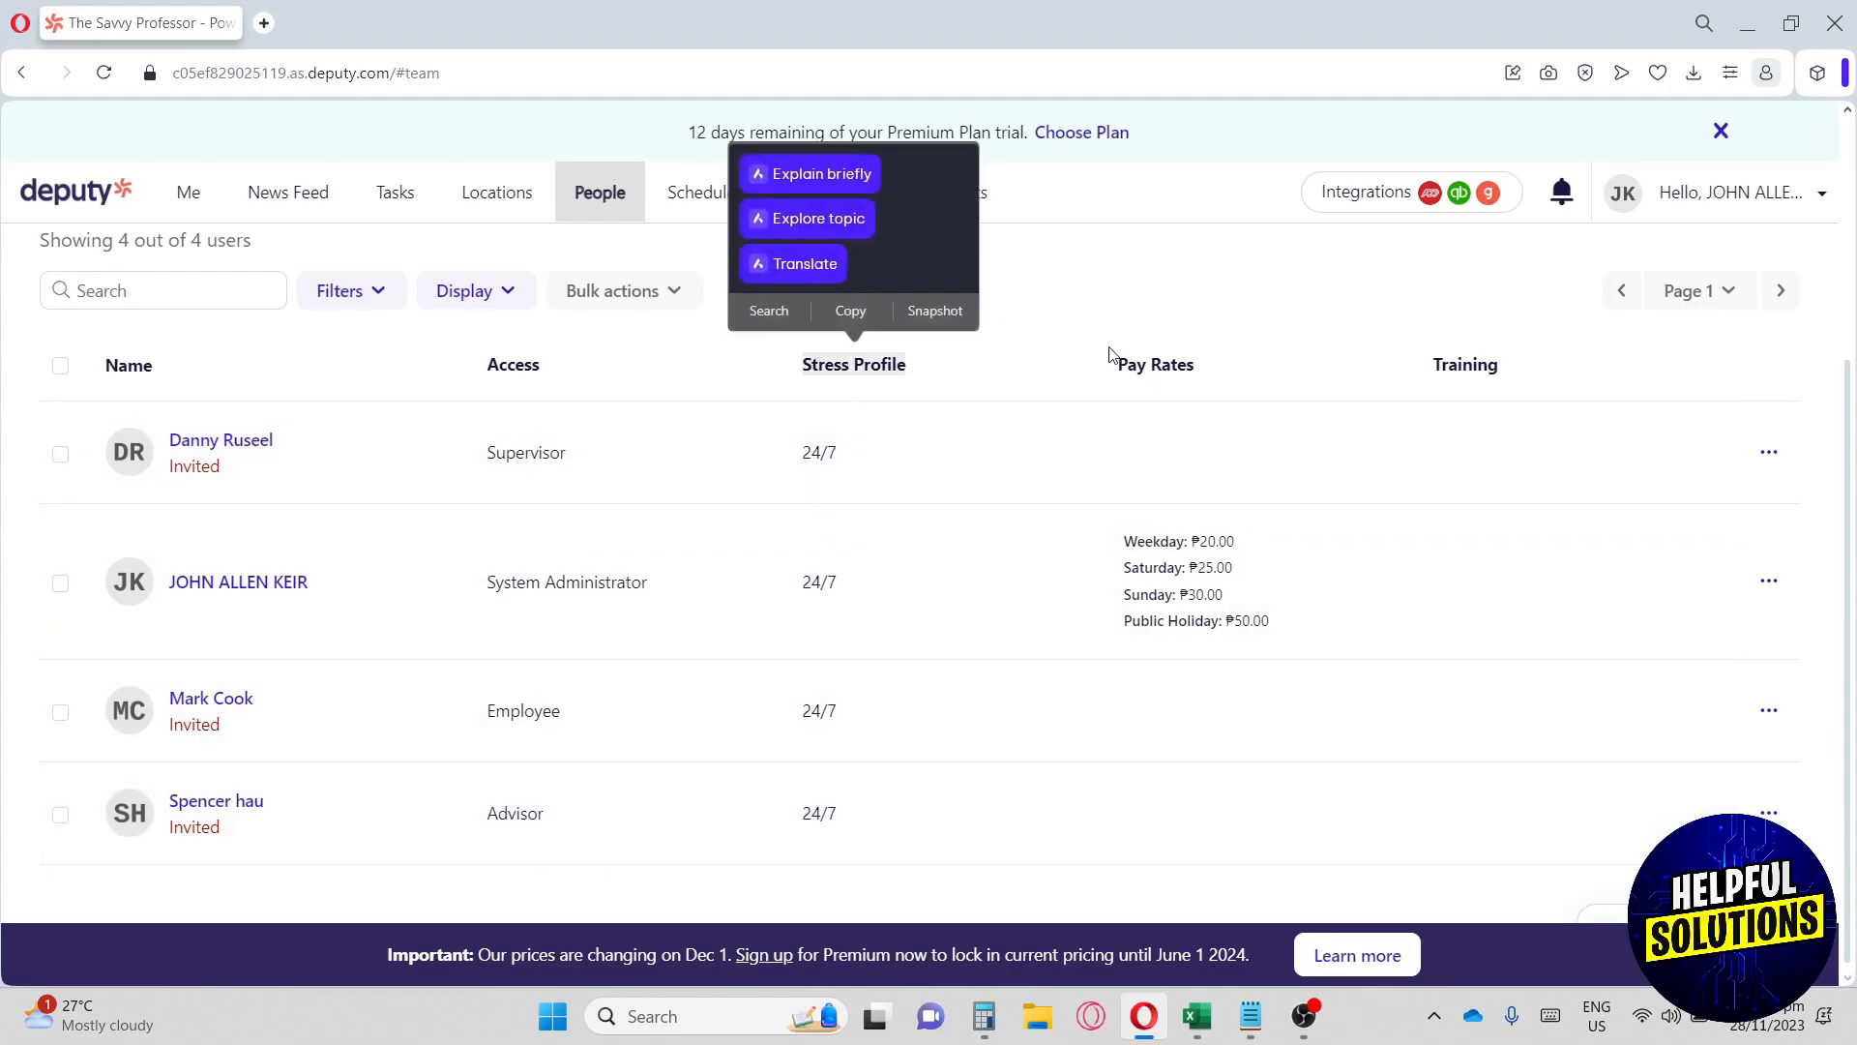
{"action": "scroll", "coordinate": [1510, 398], "scroll_direction": "up", "scroll_amount": 2}
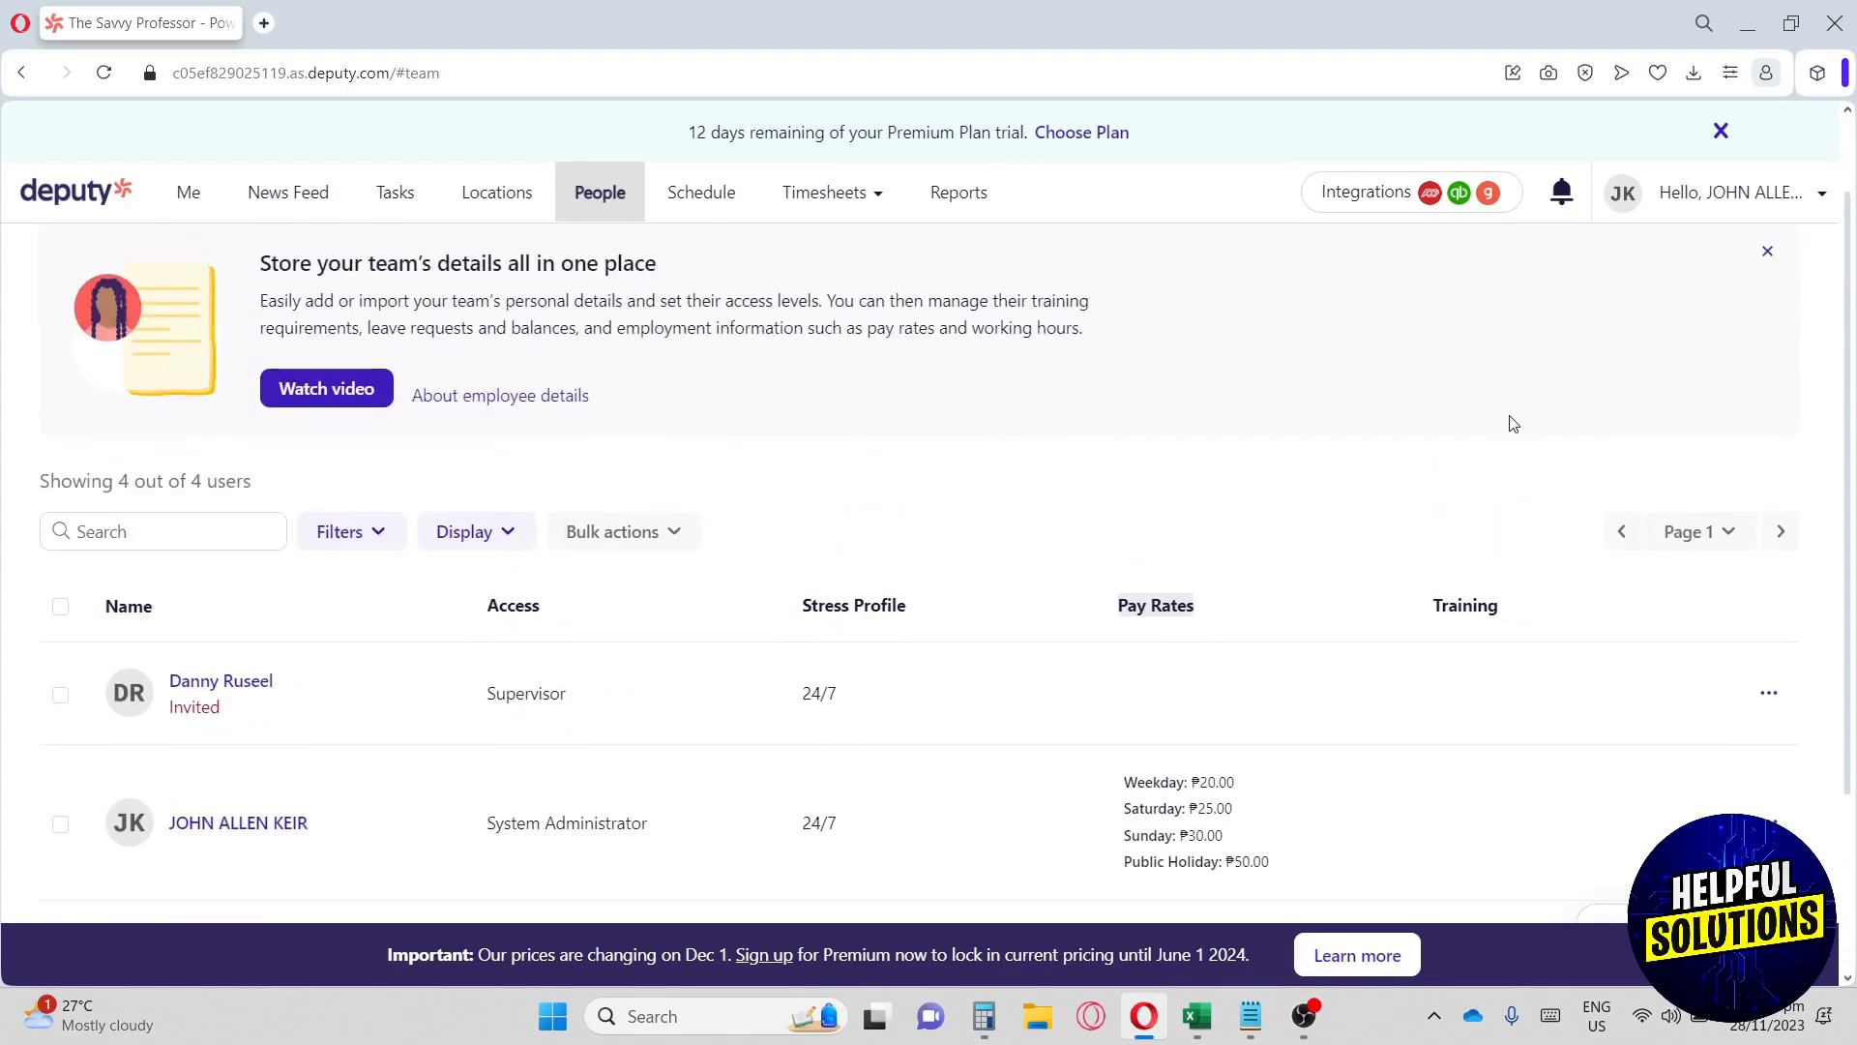
{"action": "left_click", "coordinate": [1773, 696]}
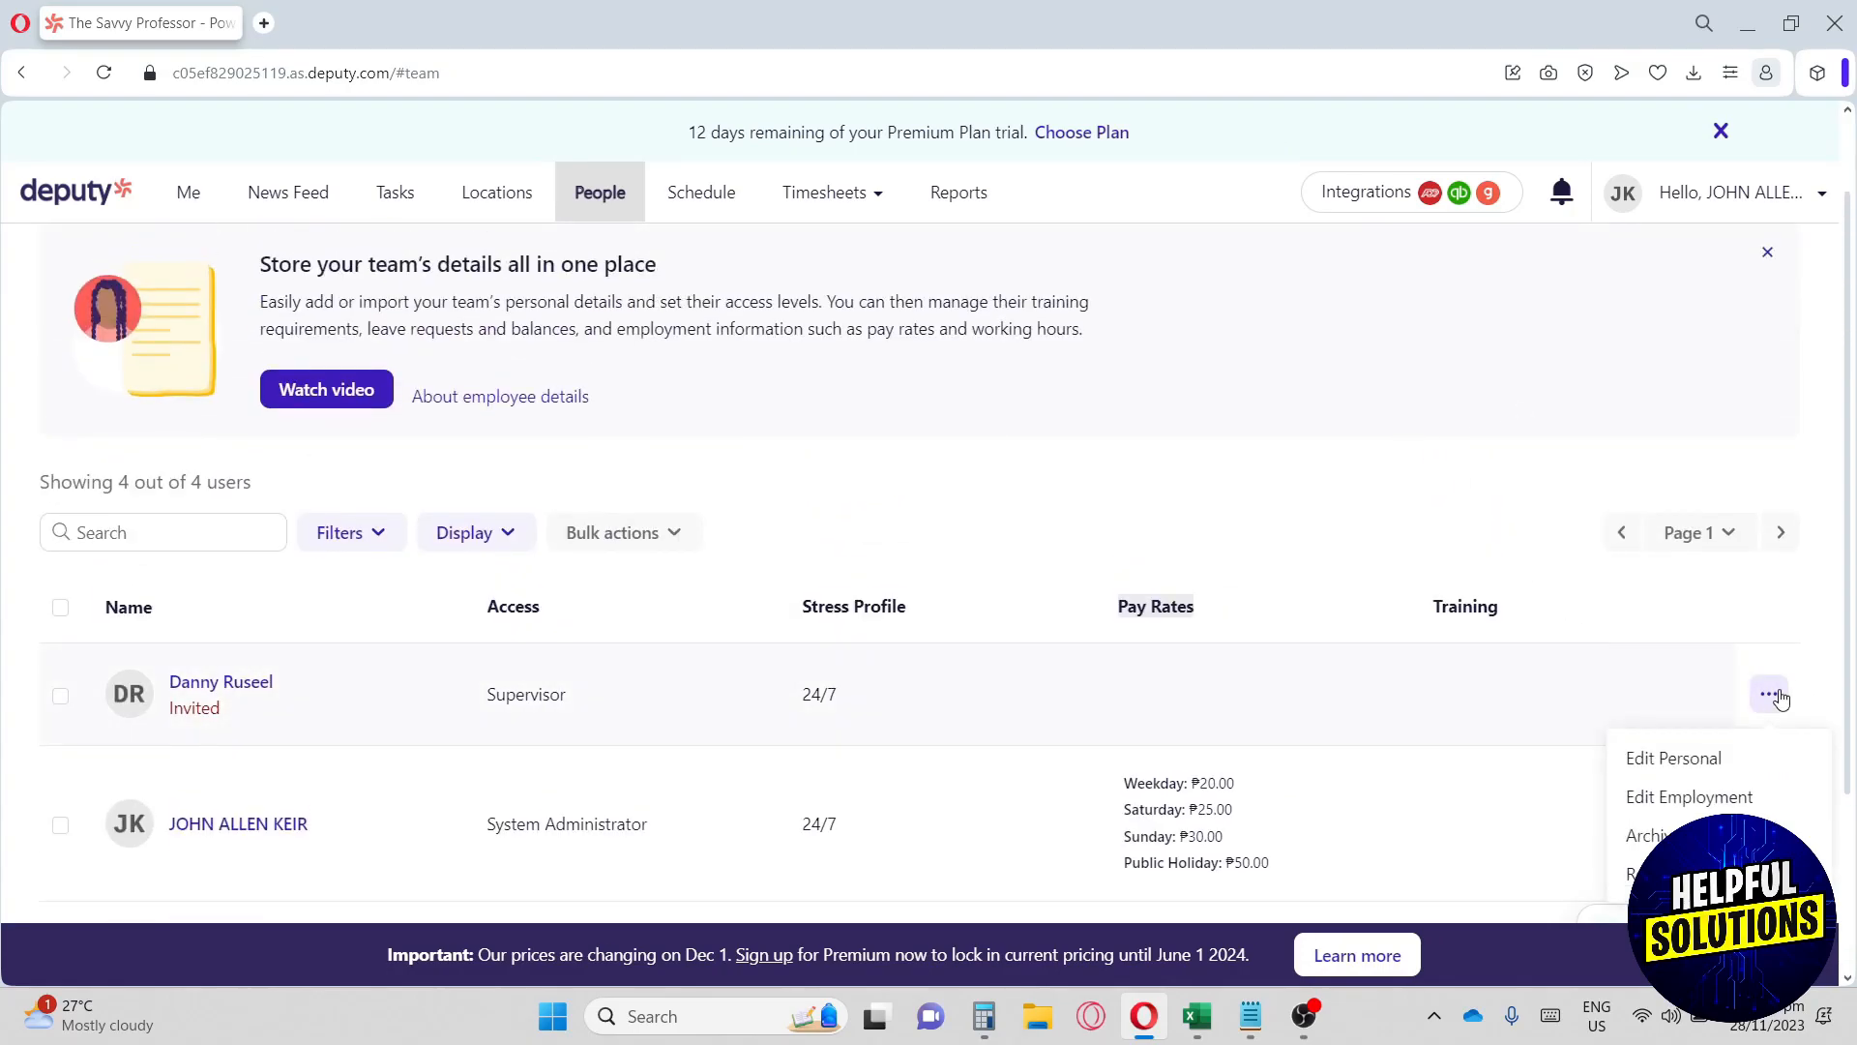
{"action": "scroll", "coordinate": [1778, 699], "scroll_direction": "down", "scroll_amount": 1}
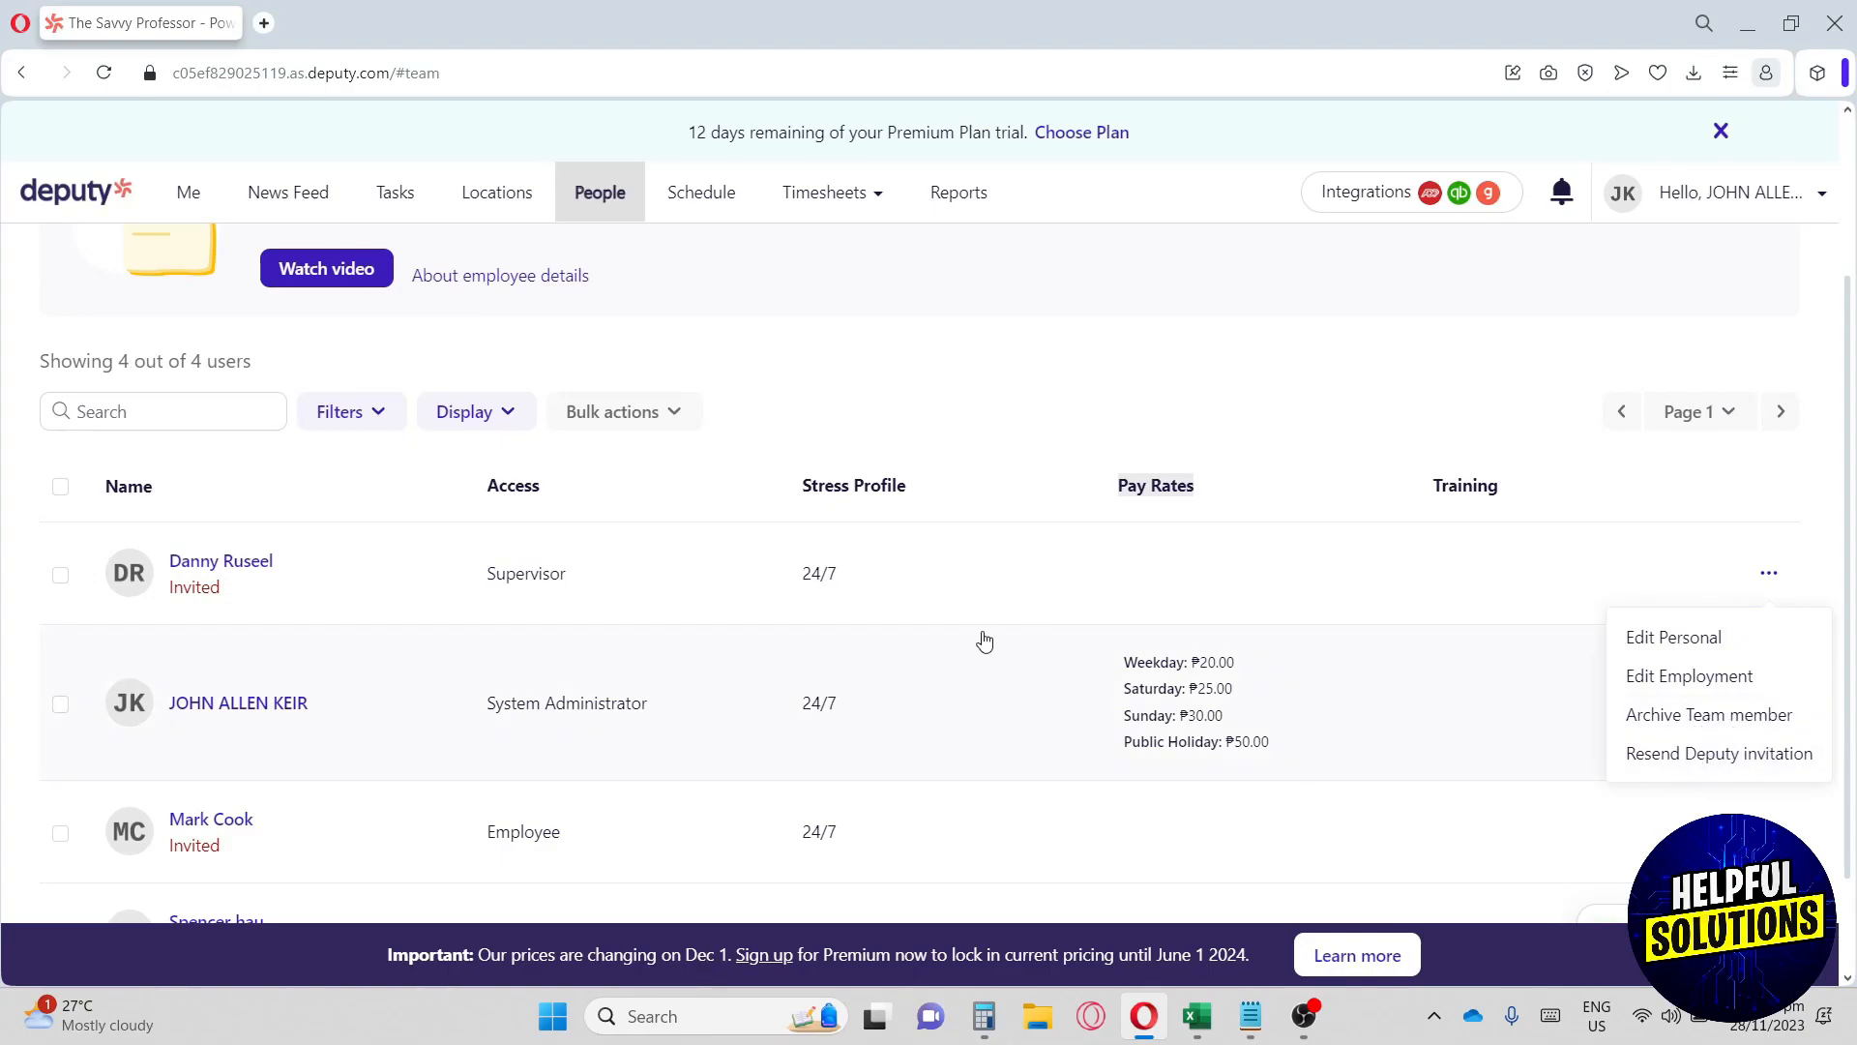
{"action": "scroll", "coordinate": [984, 639], "scroll_direction": "up", "scroll_amount": 2}
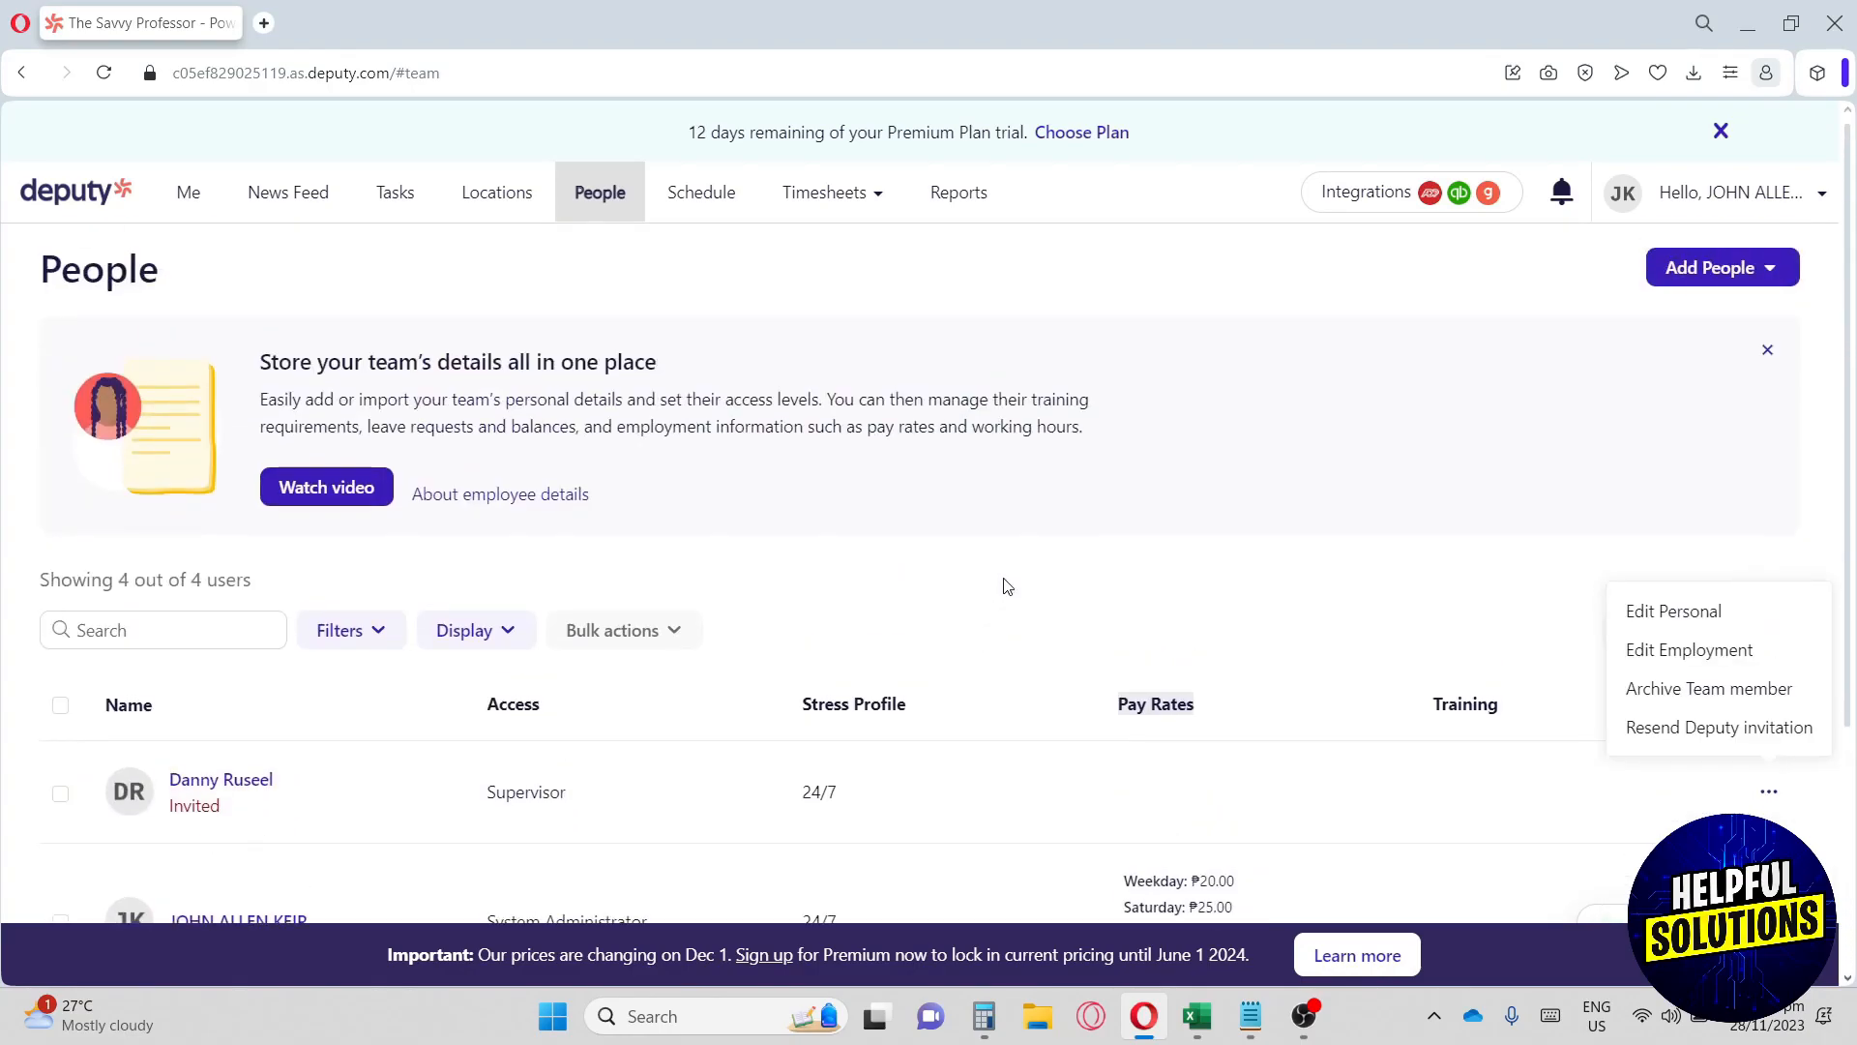
{"action": "left_click", "coordinate": [1005, 586]}
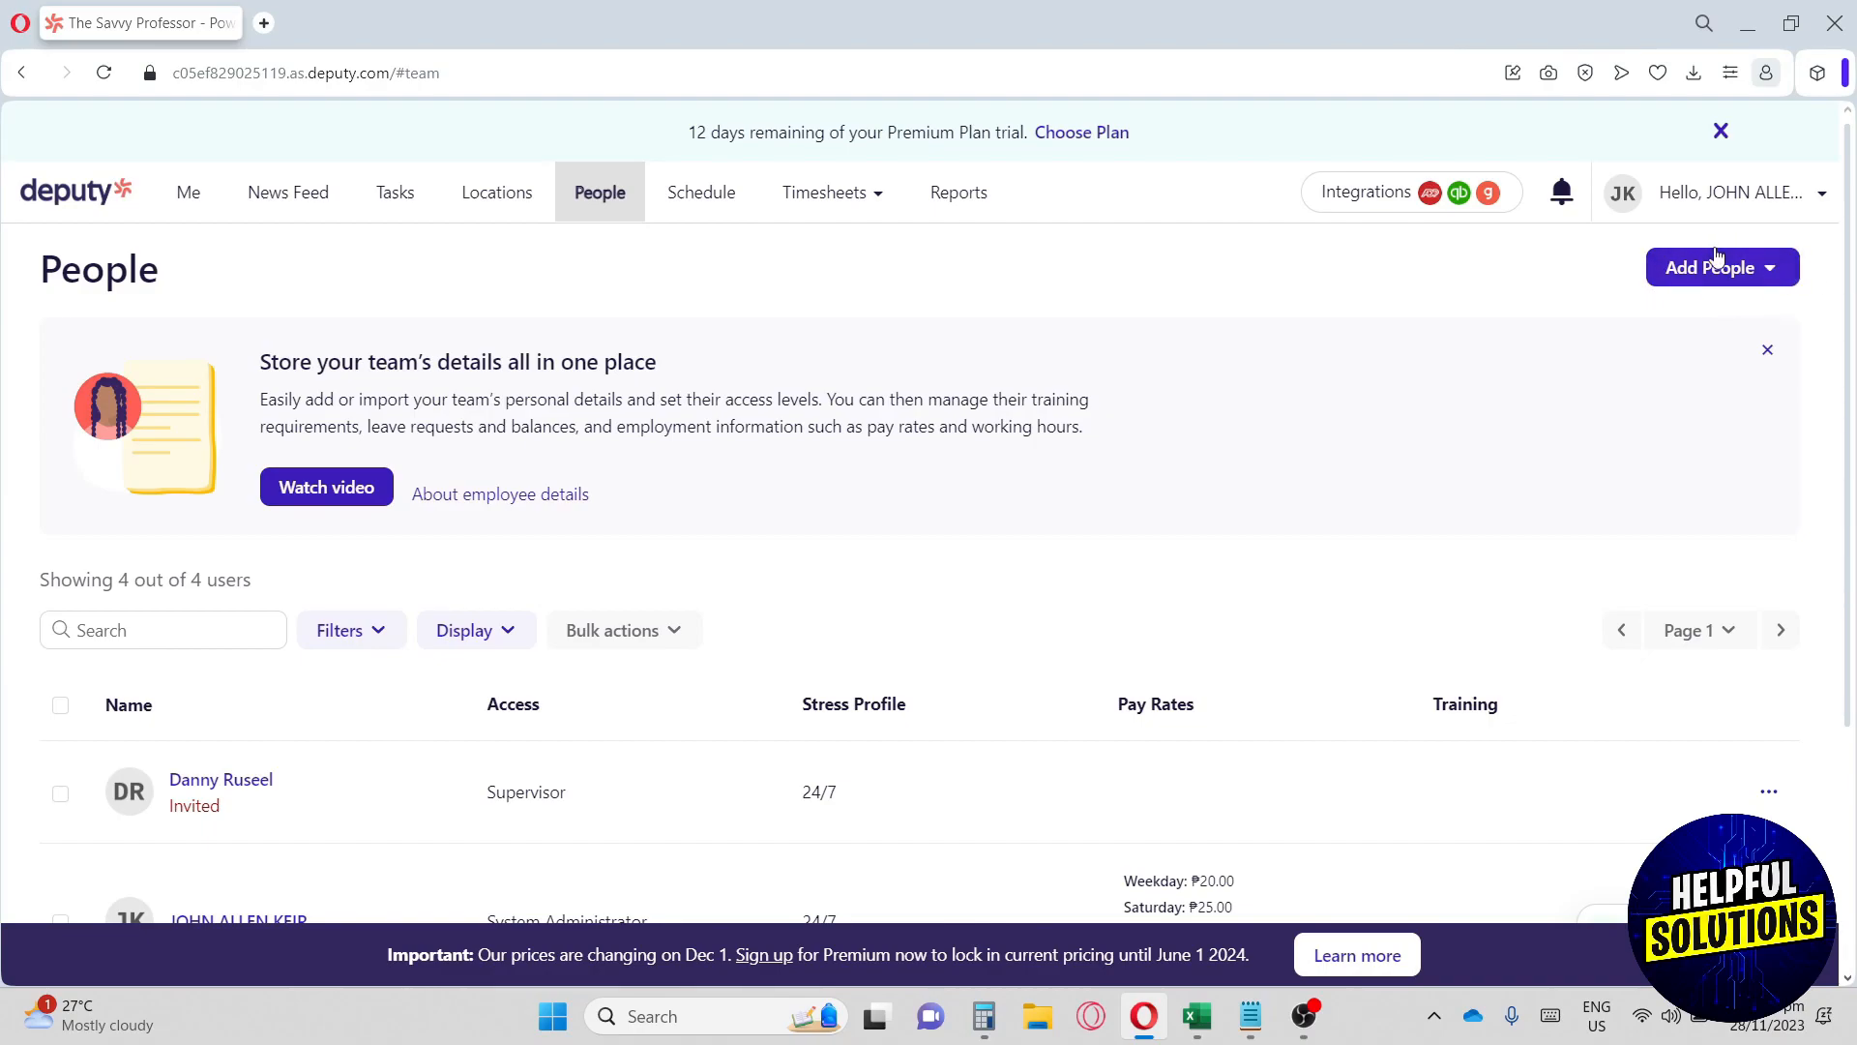
{"action": "left_click", "coordinate": [695, 201]}
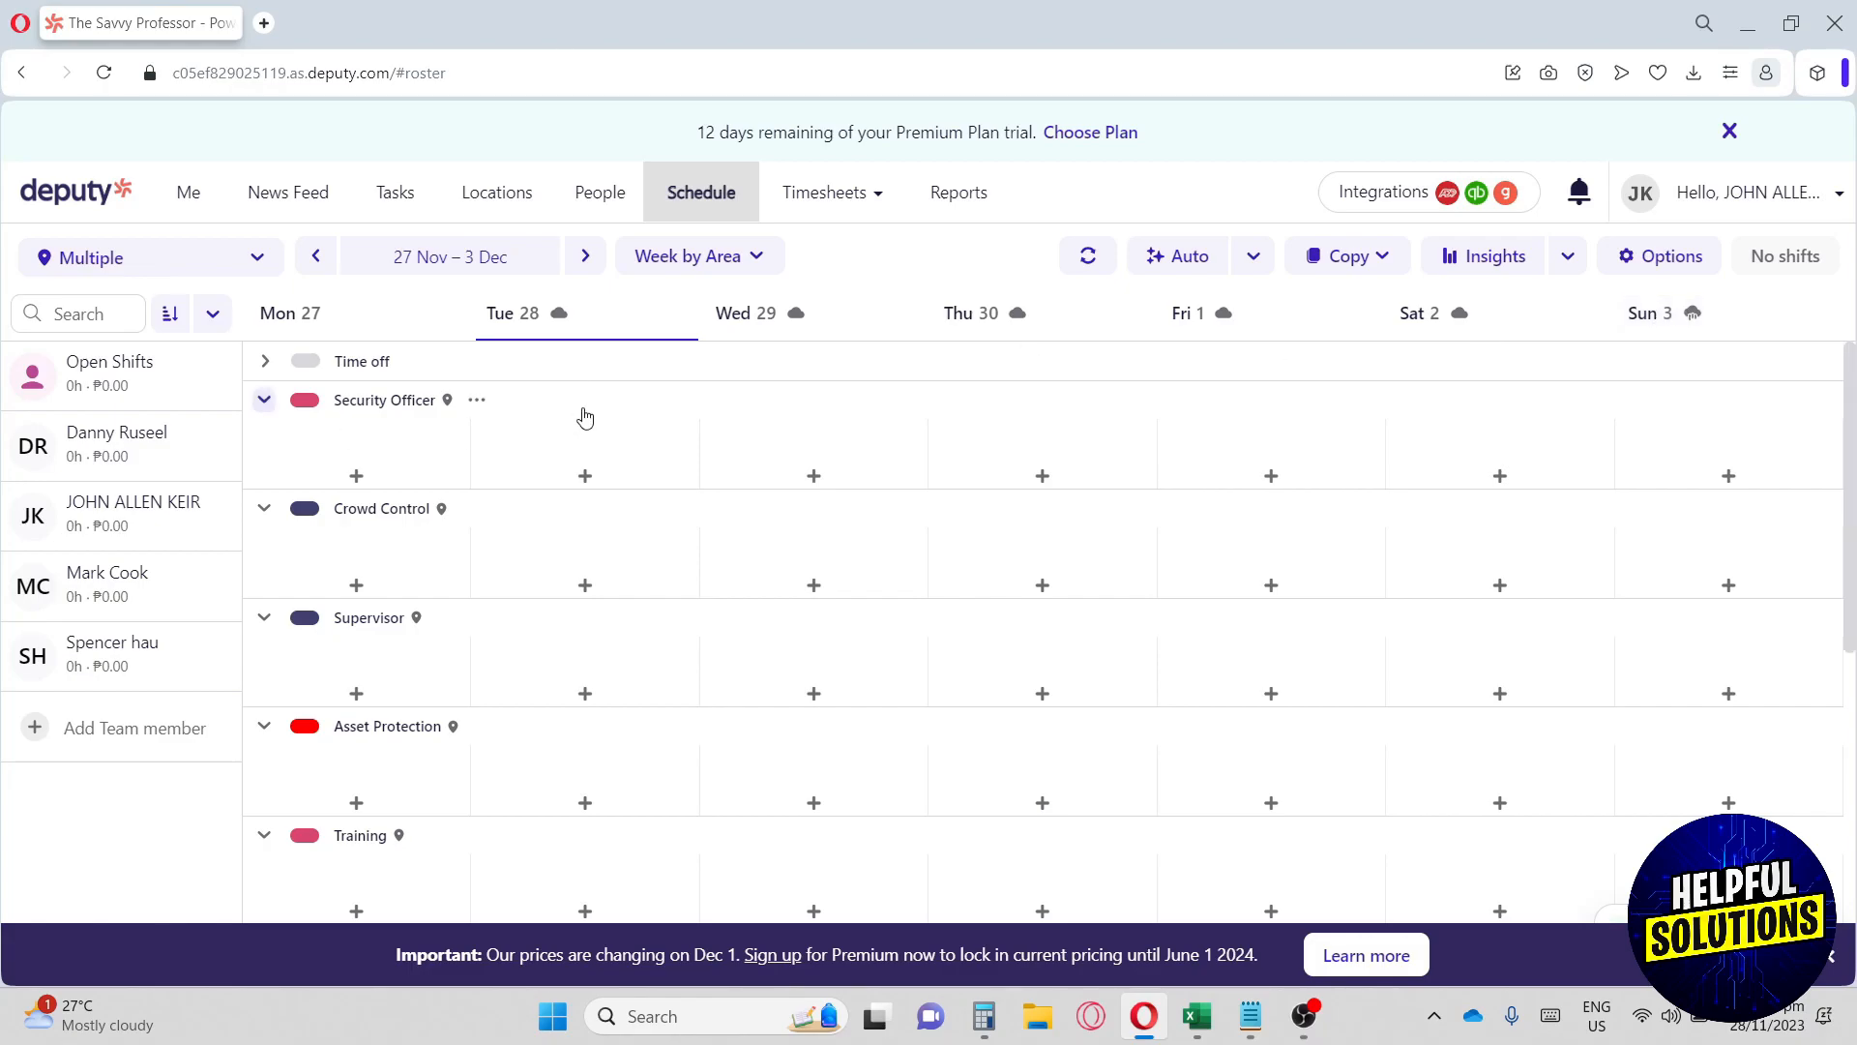
{"action": "left_click", "coordinate": [585, 476]}
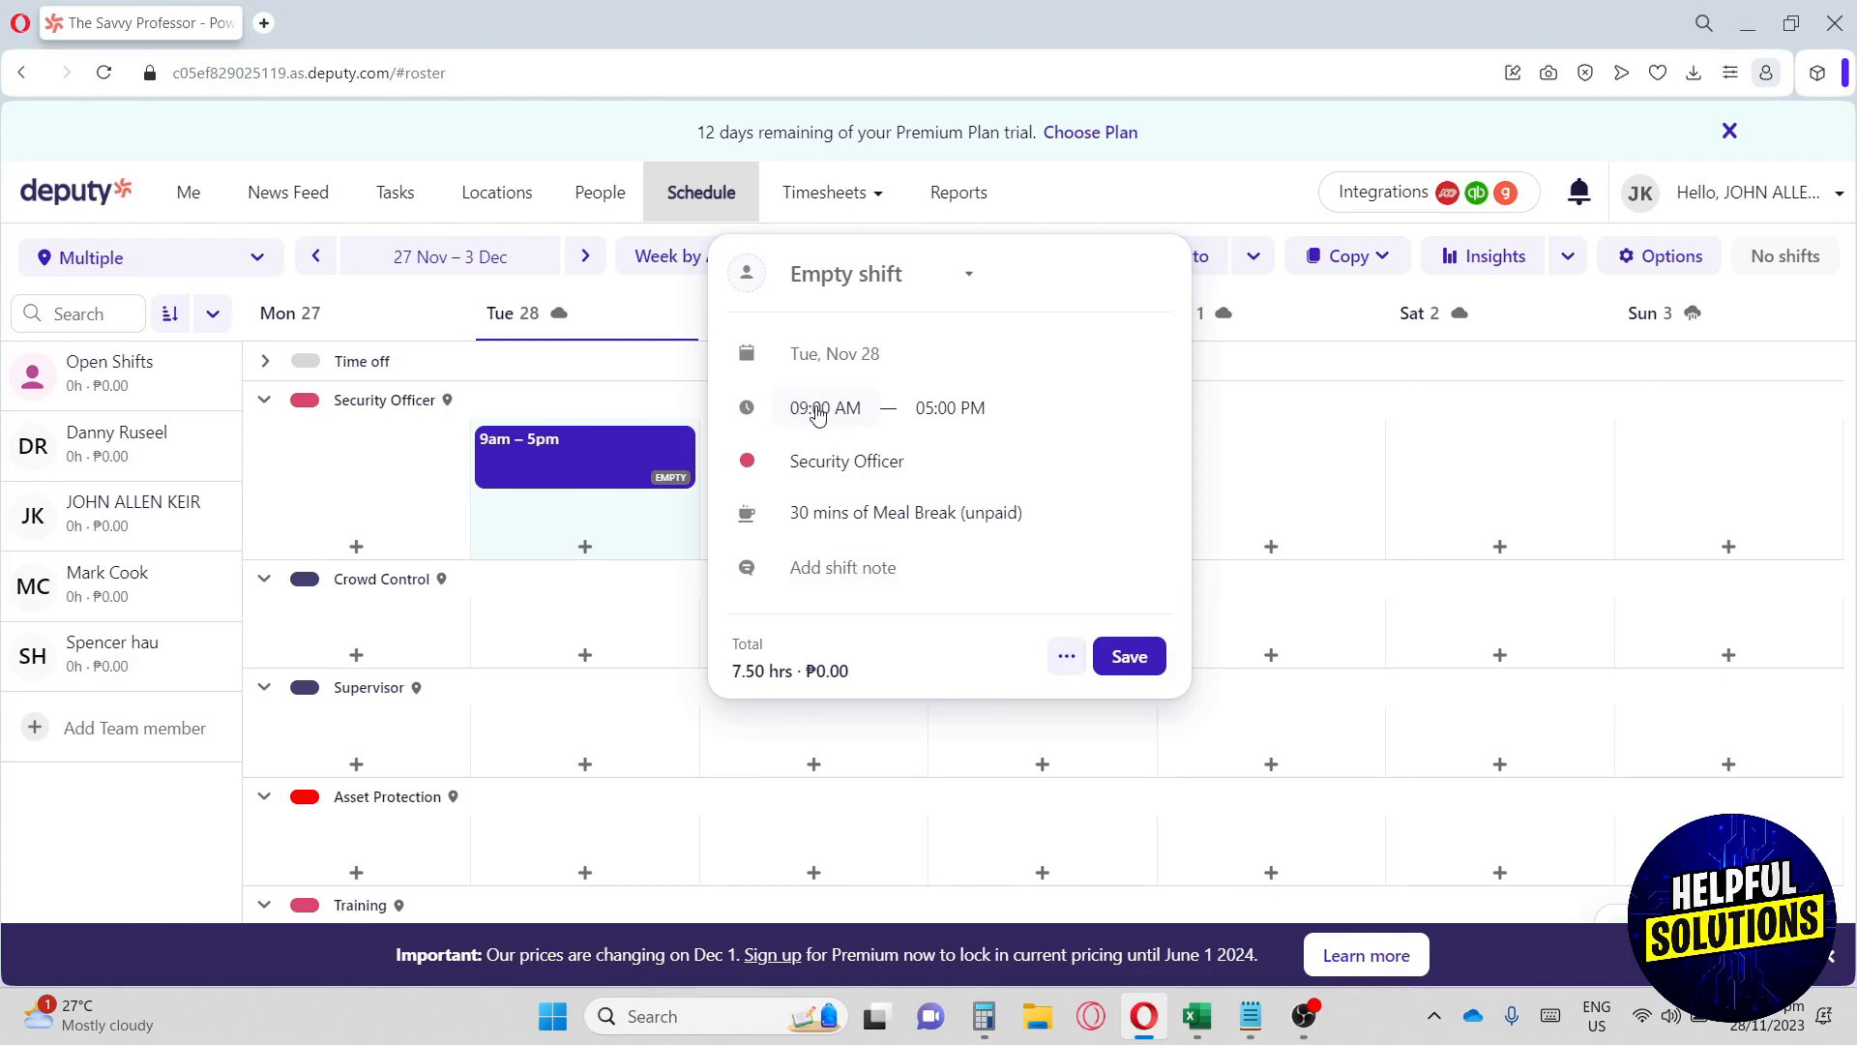
{"action": "left_click", "coordinate": [871, 274]}
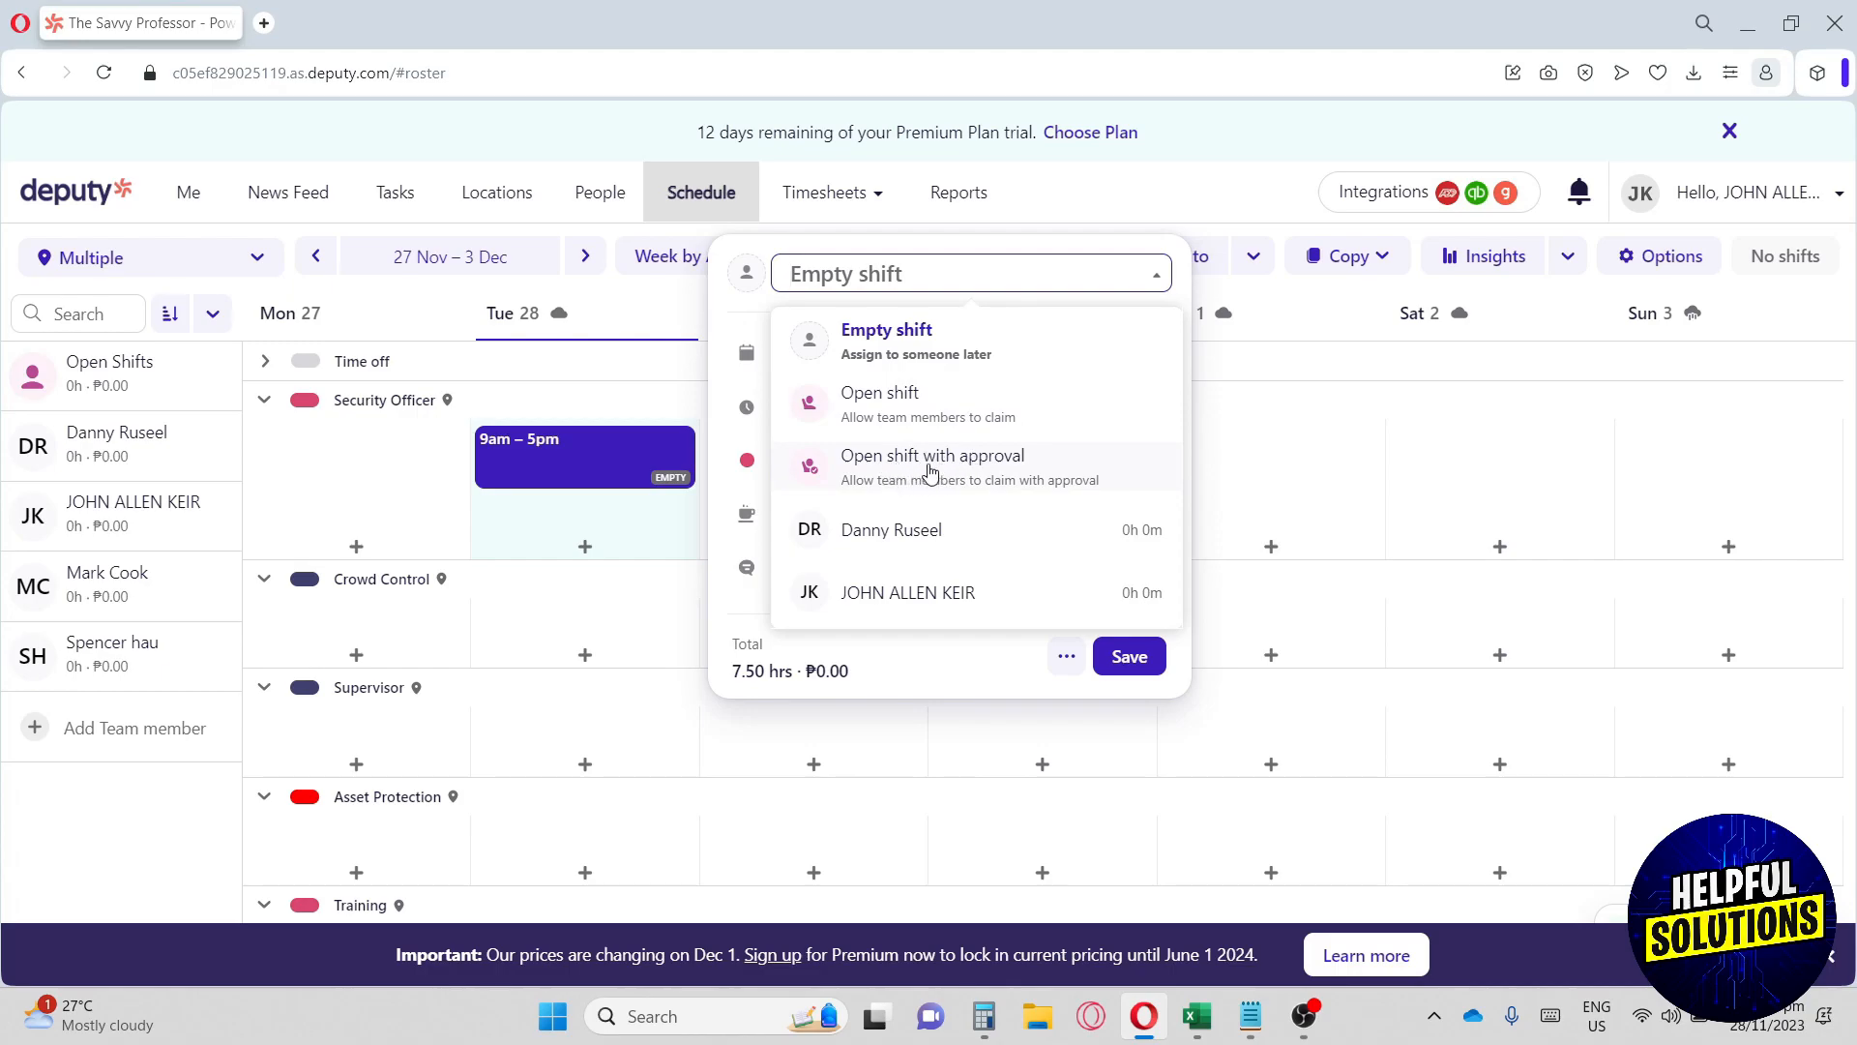
{"action": "scroll", "coordinate": [988, 479], "scroll_direction": "down", "scroll_amount": 1}
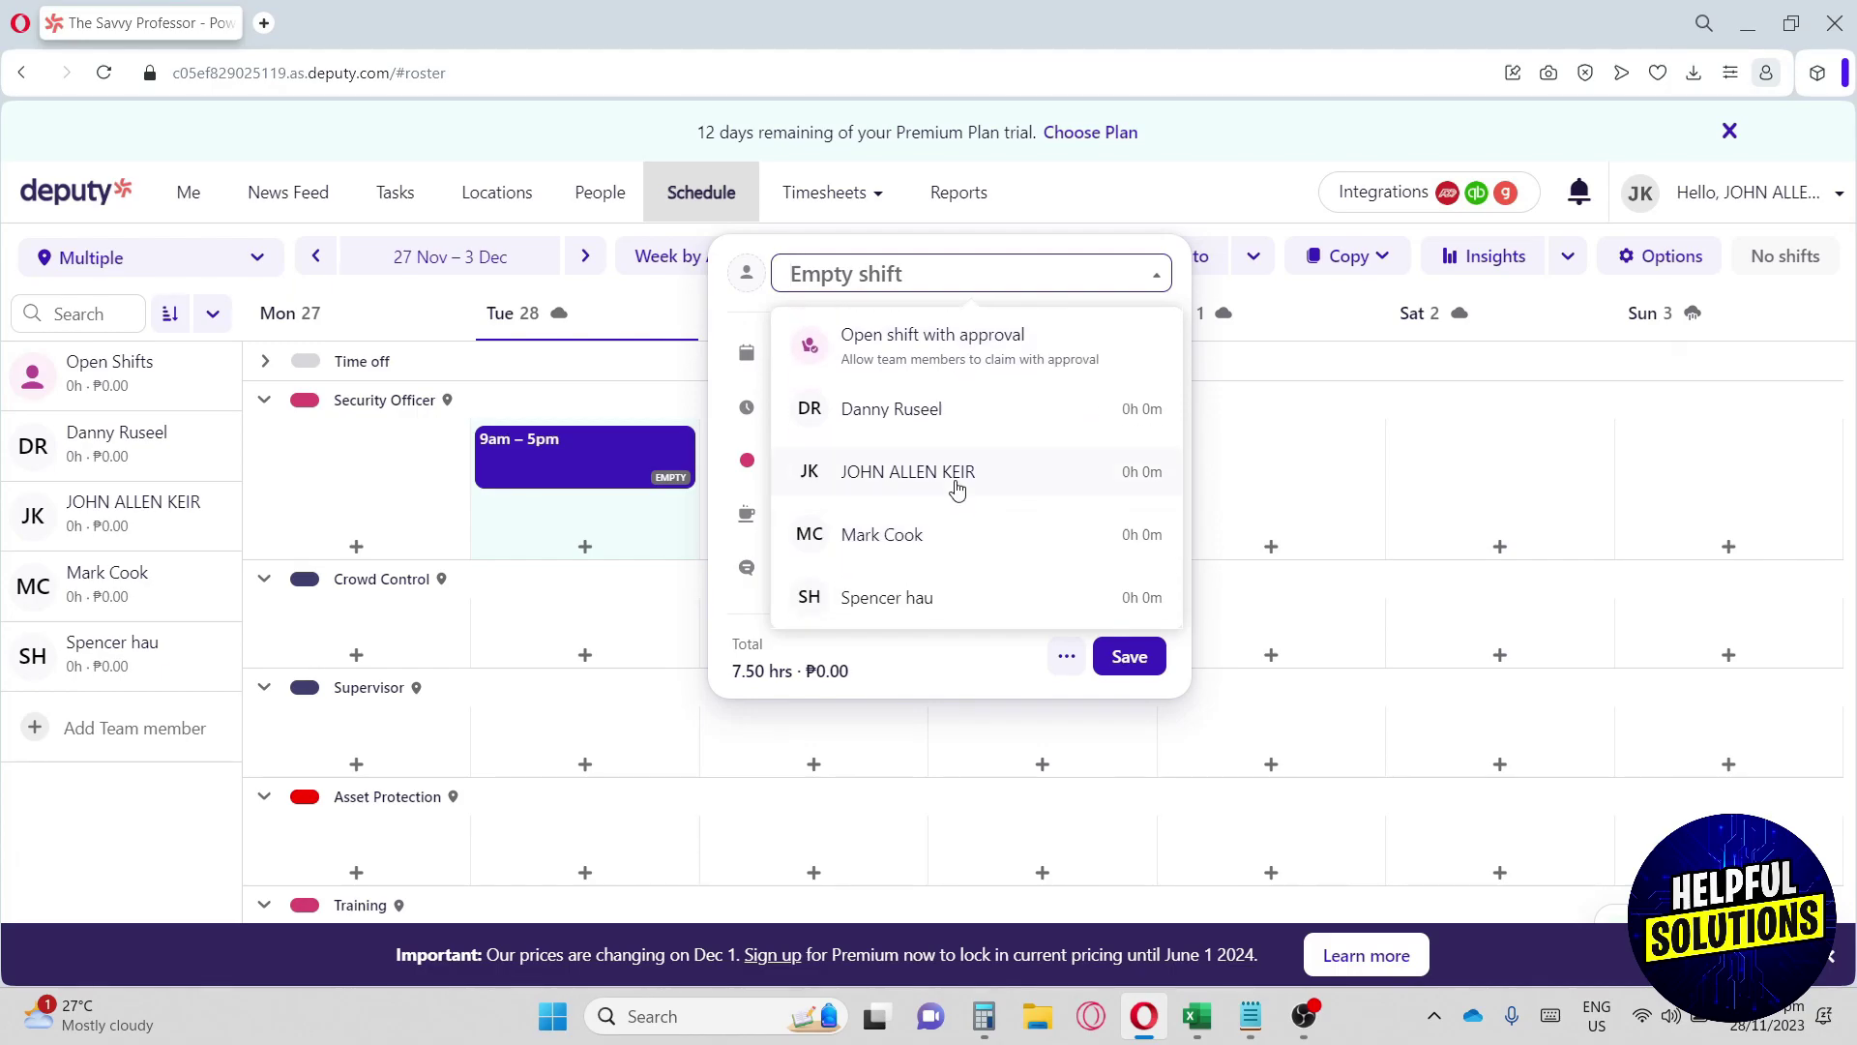
{"action": "left_click", "coordinate": [918, 421]}
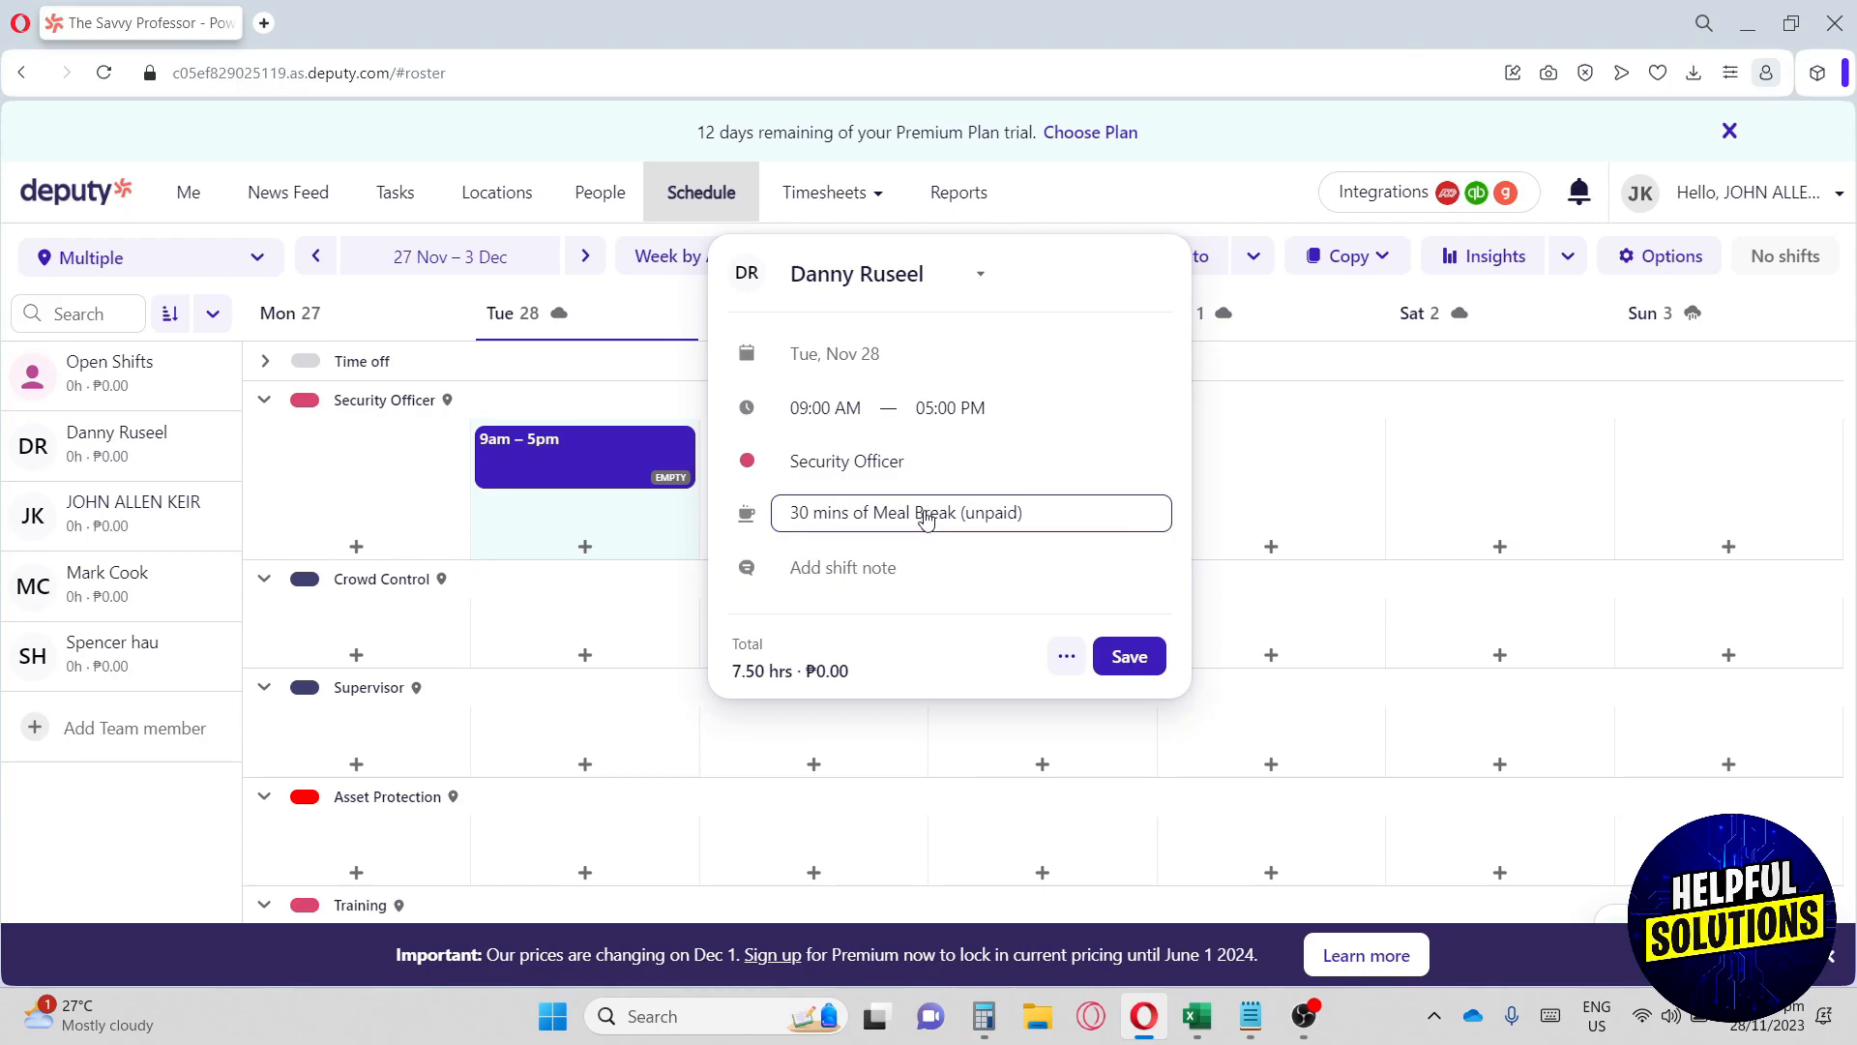
{"action": "left_click", "coordinate": [927, 527]}
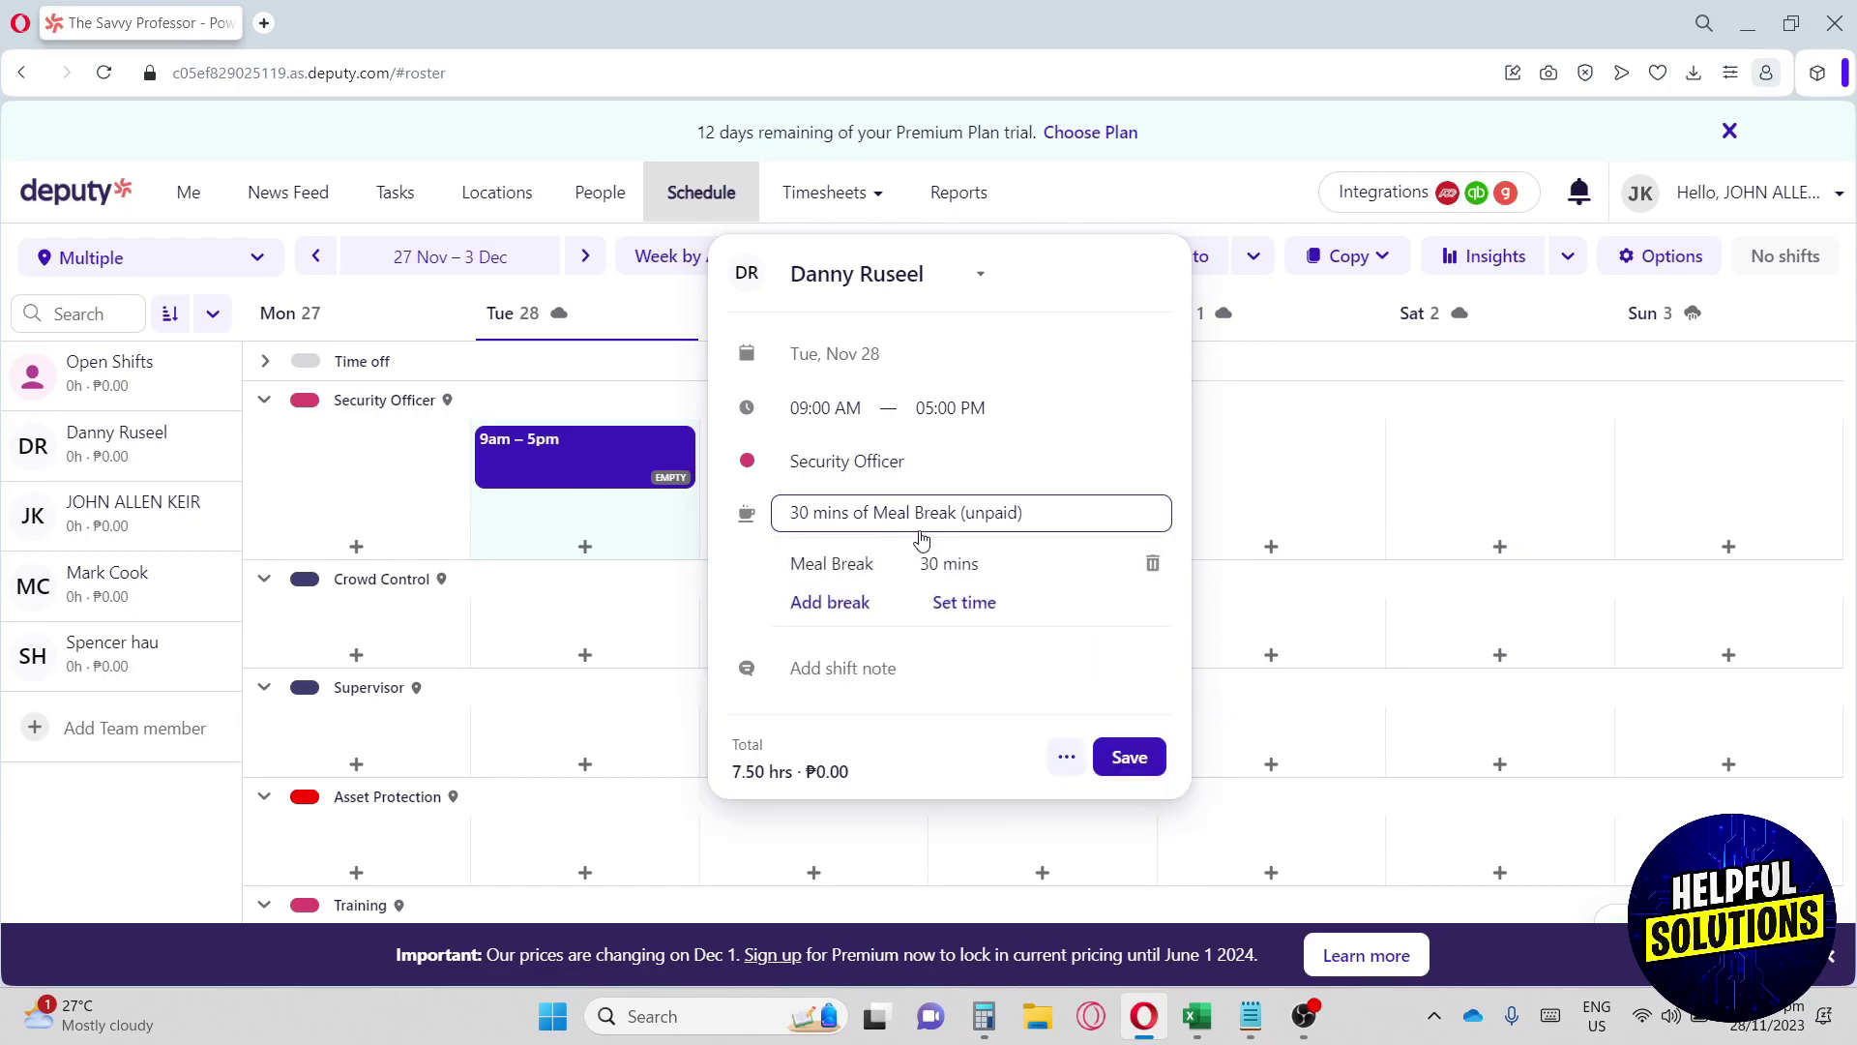
{"action": "left_click", "coordinate": [864, 575]}
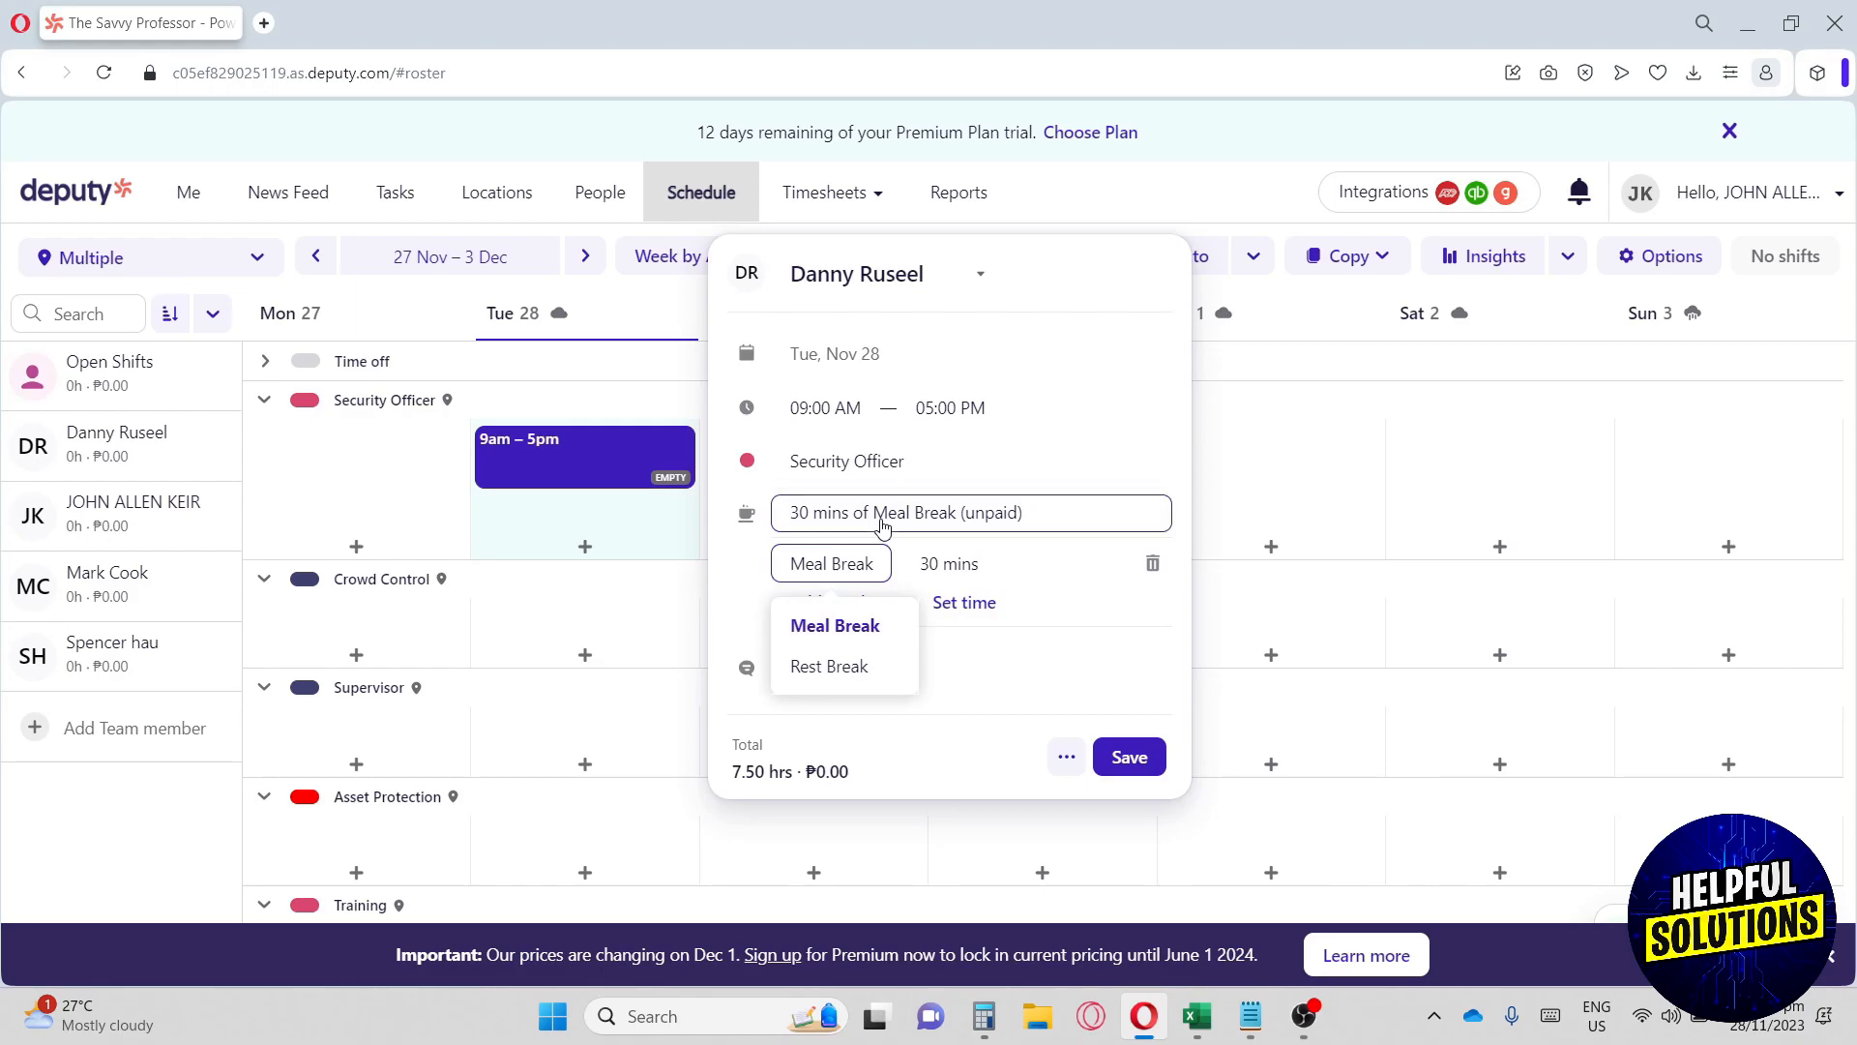
{"action": "left_click", "coordinate": [881, 526]}
Add the shift note 'Report to me after working' and save Danny's shift.
{"action": "left_click", "coordinate": [830, 570]}
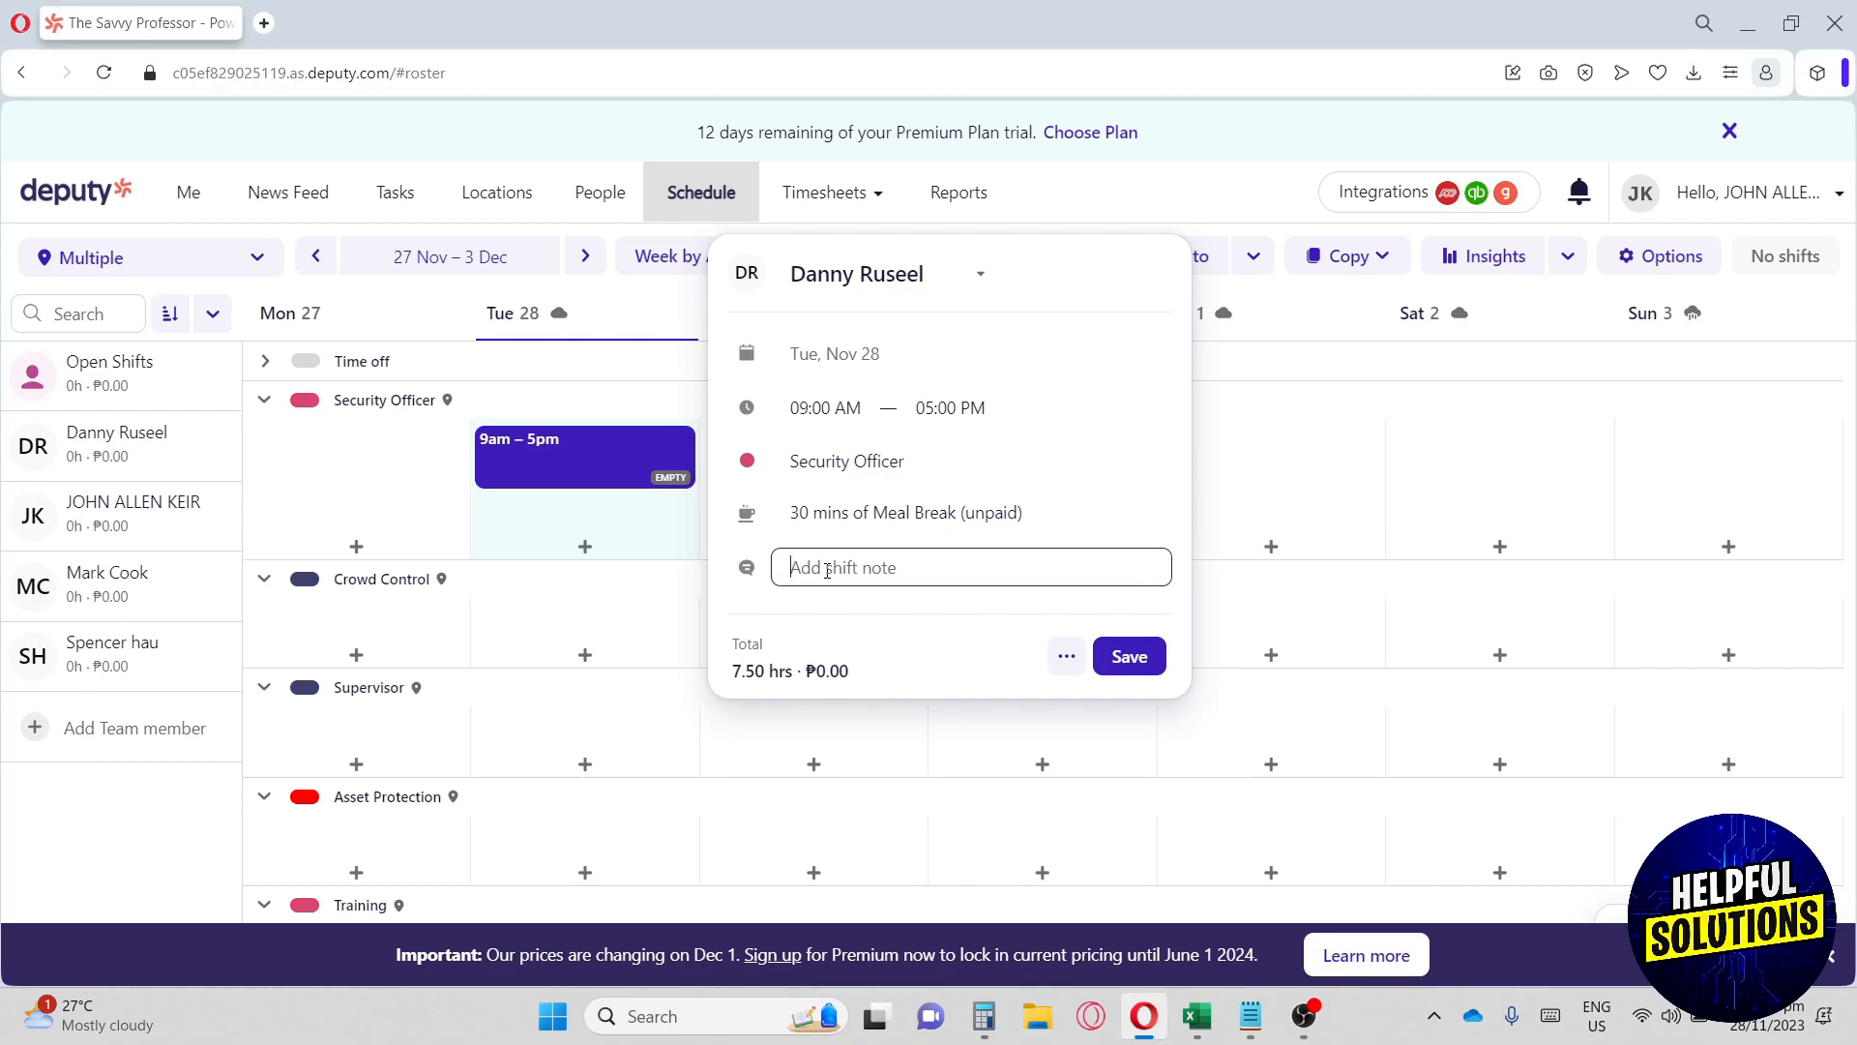
{"action": "type", "text": "Report to me after working"}
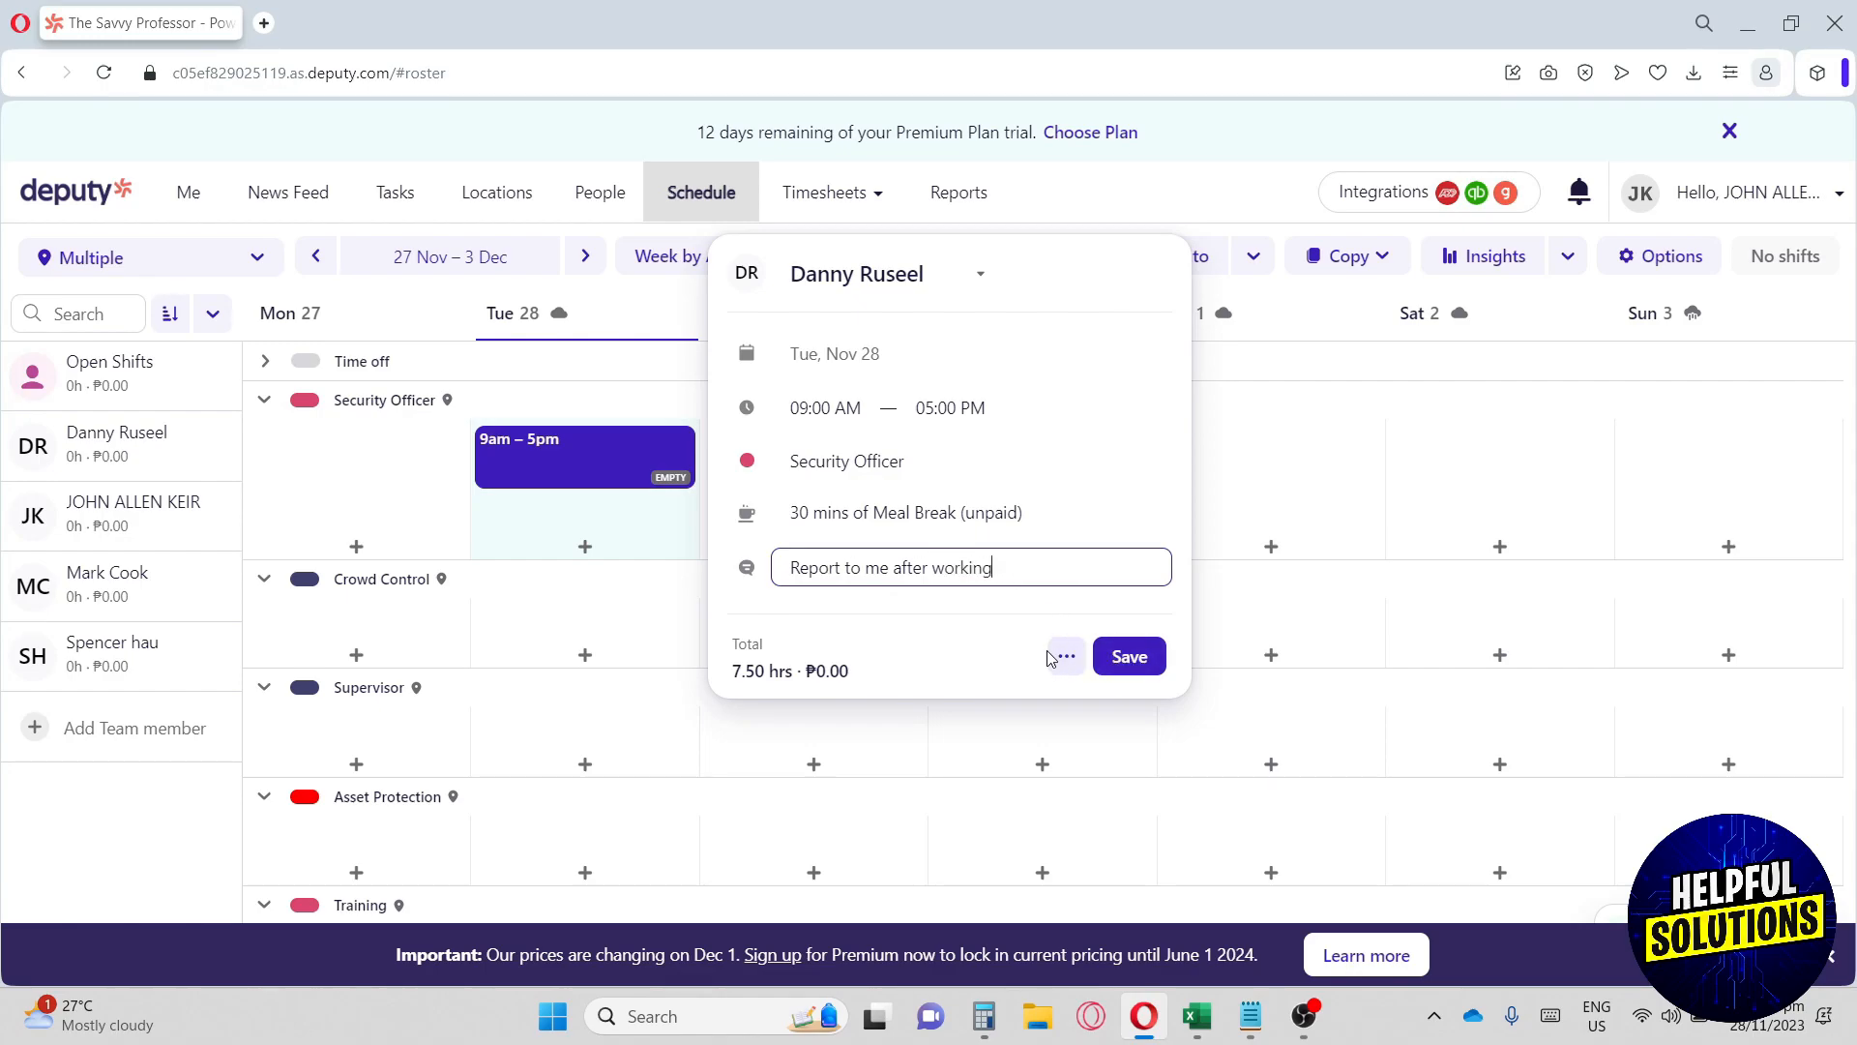
{"action": "left_click", "coordinate": [1064, 661]}
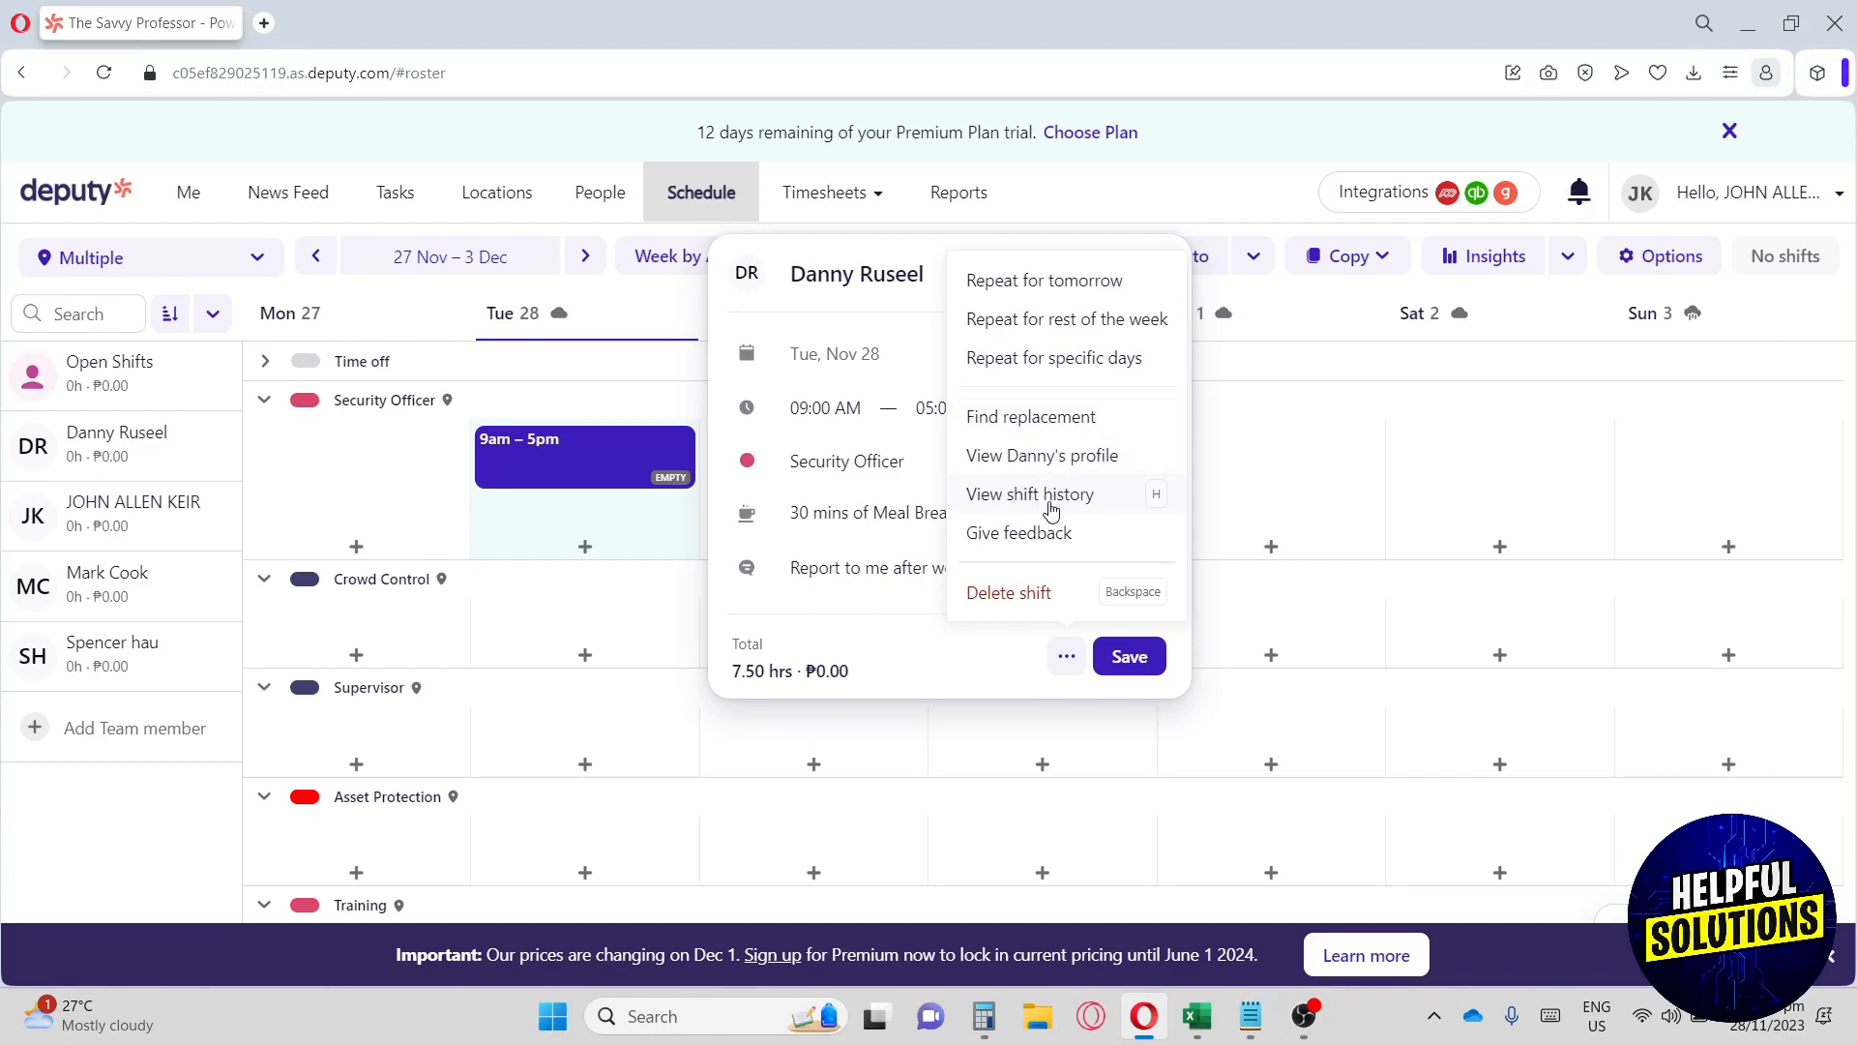
{"action": "left_click", "coordinate": [1069, 662]}
{"action": "left_click", "coordinate": [1138, 666]}
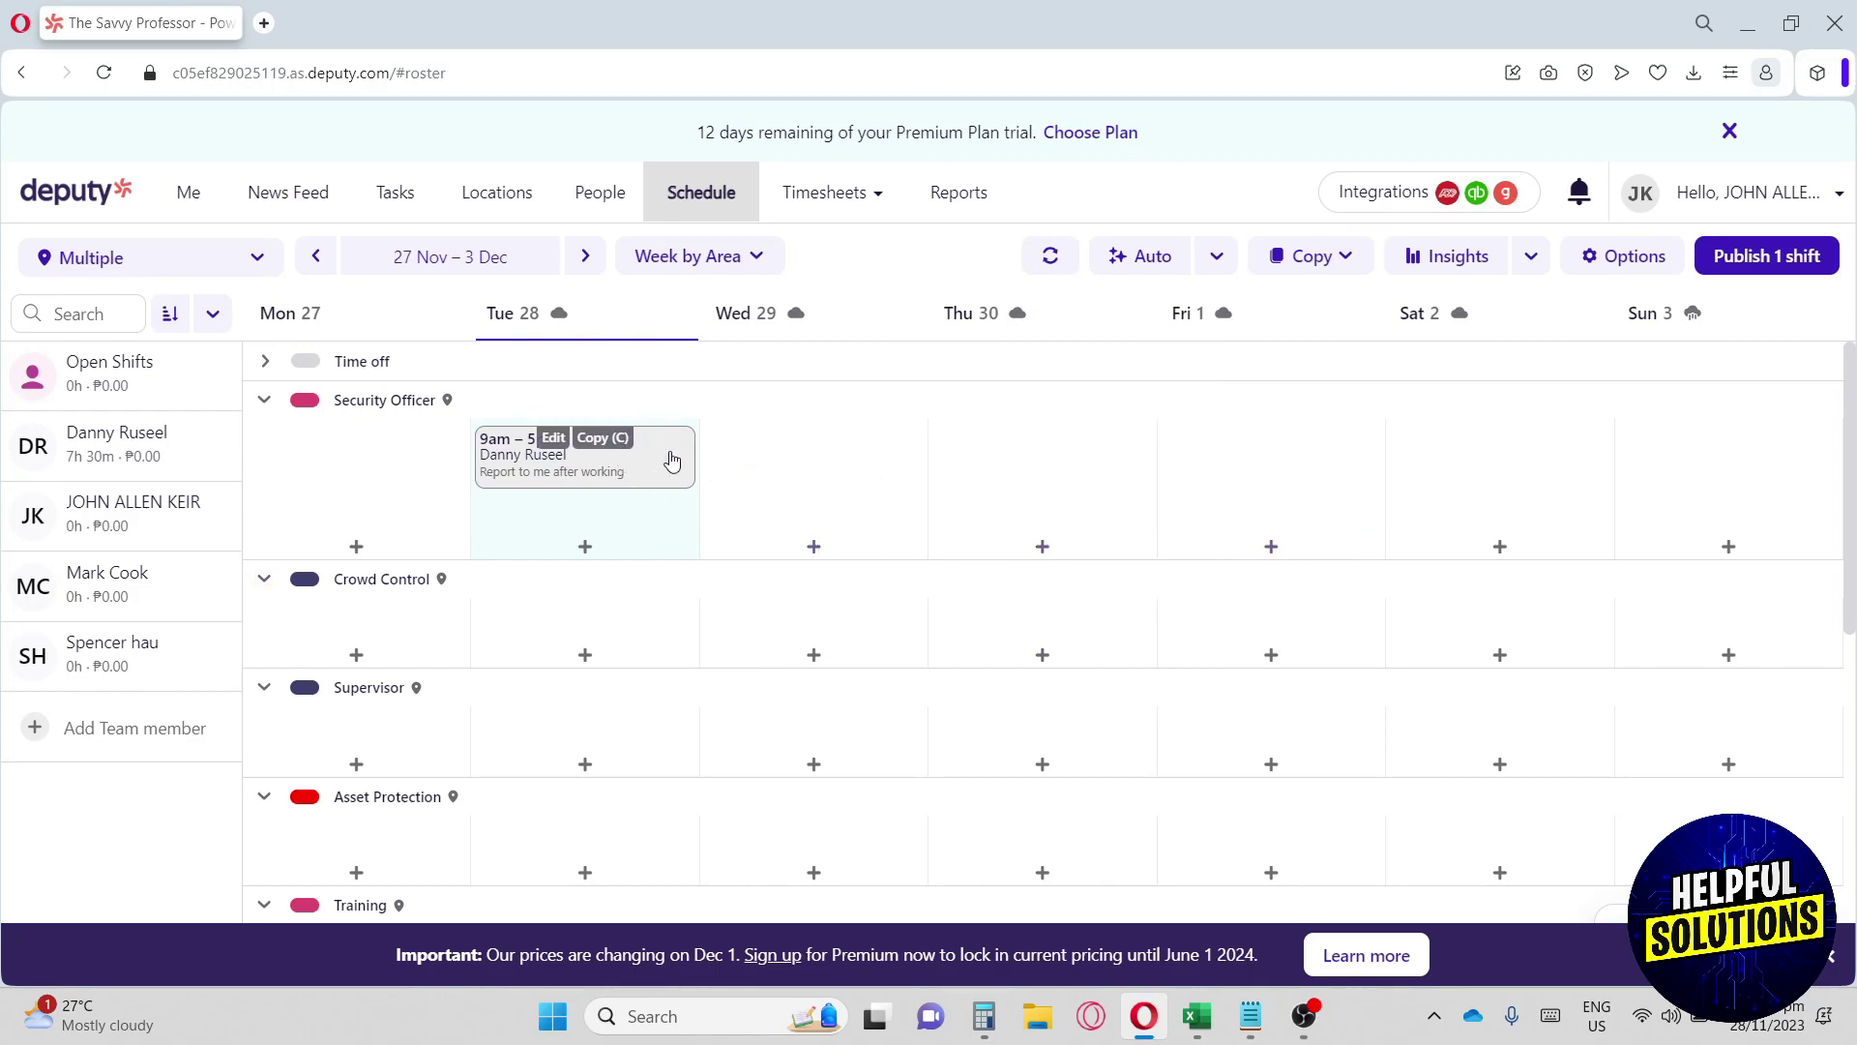
{"action": "left_click_drag", "start_coordinate": [663, 456], "coordinate": [870, 454]}
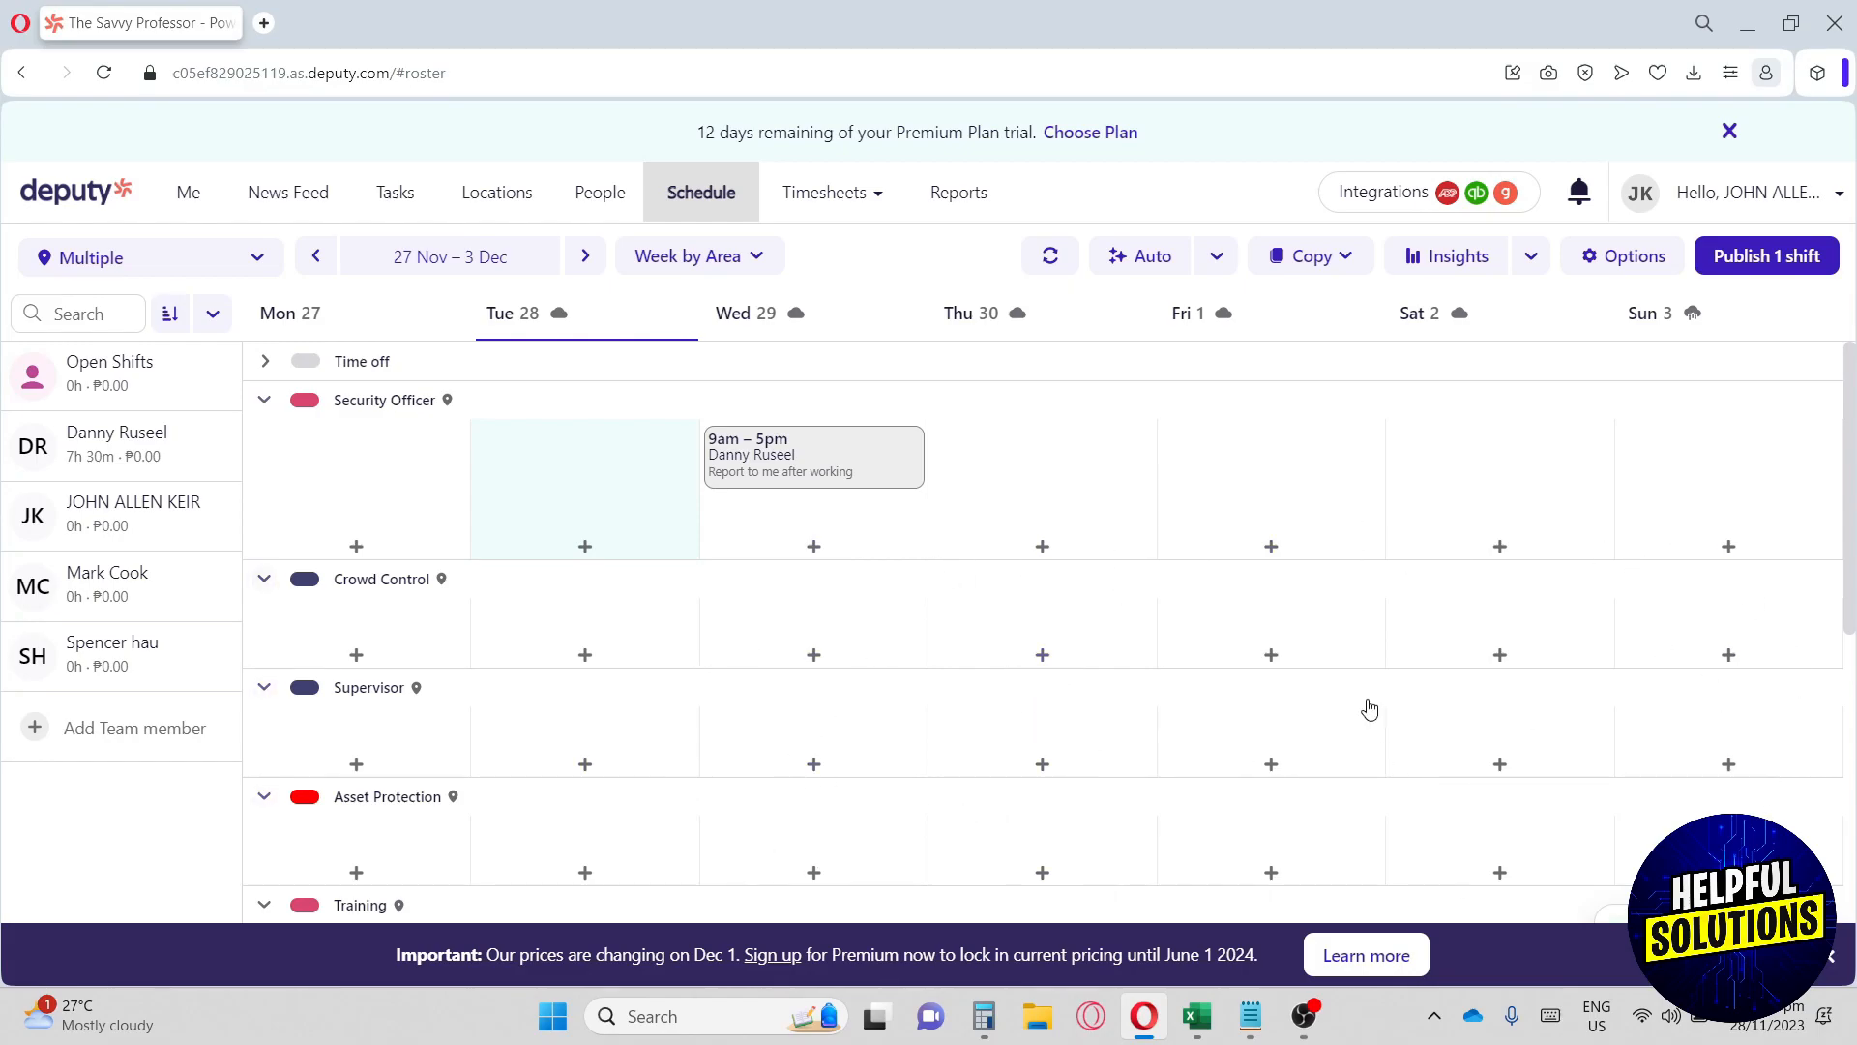
{"action": "mouse_move", "coordinate": [830, 191]}
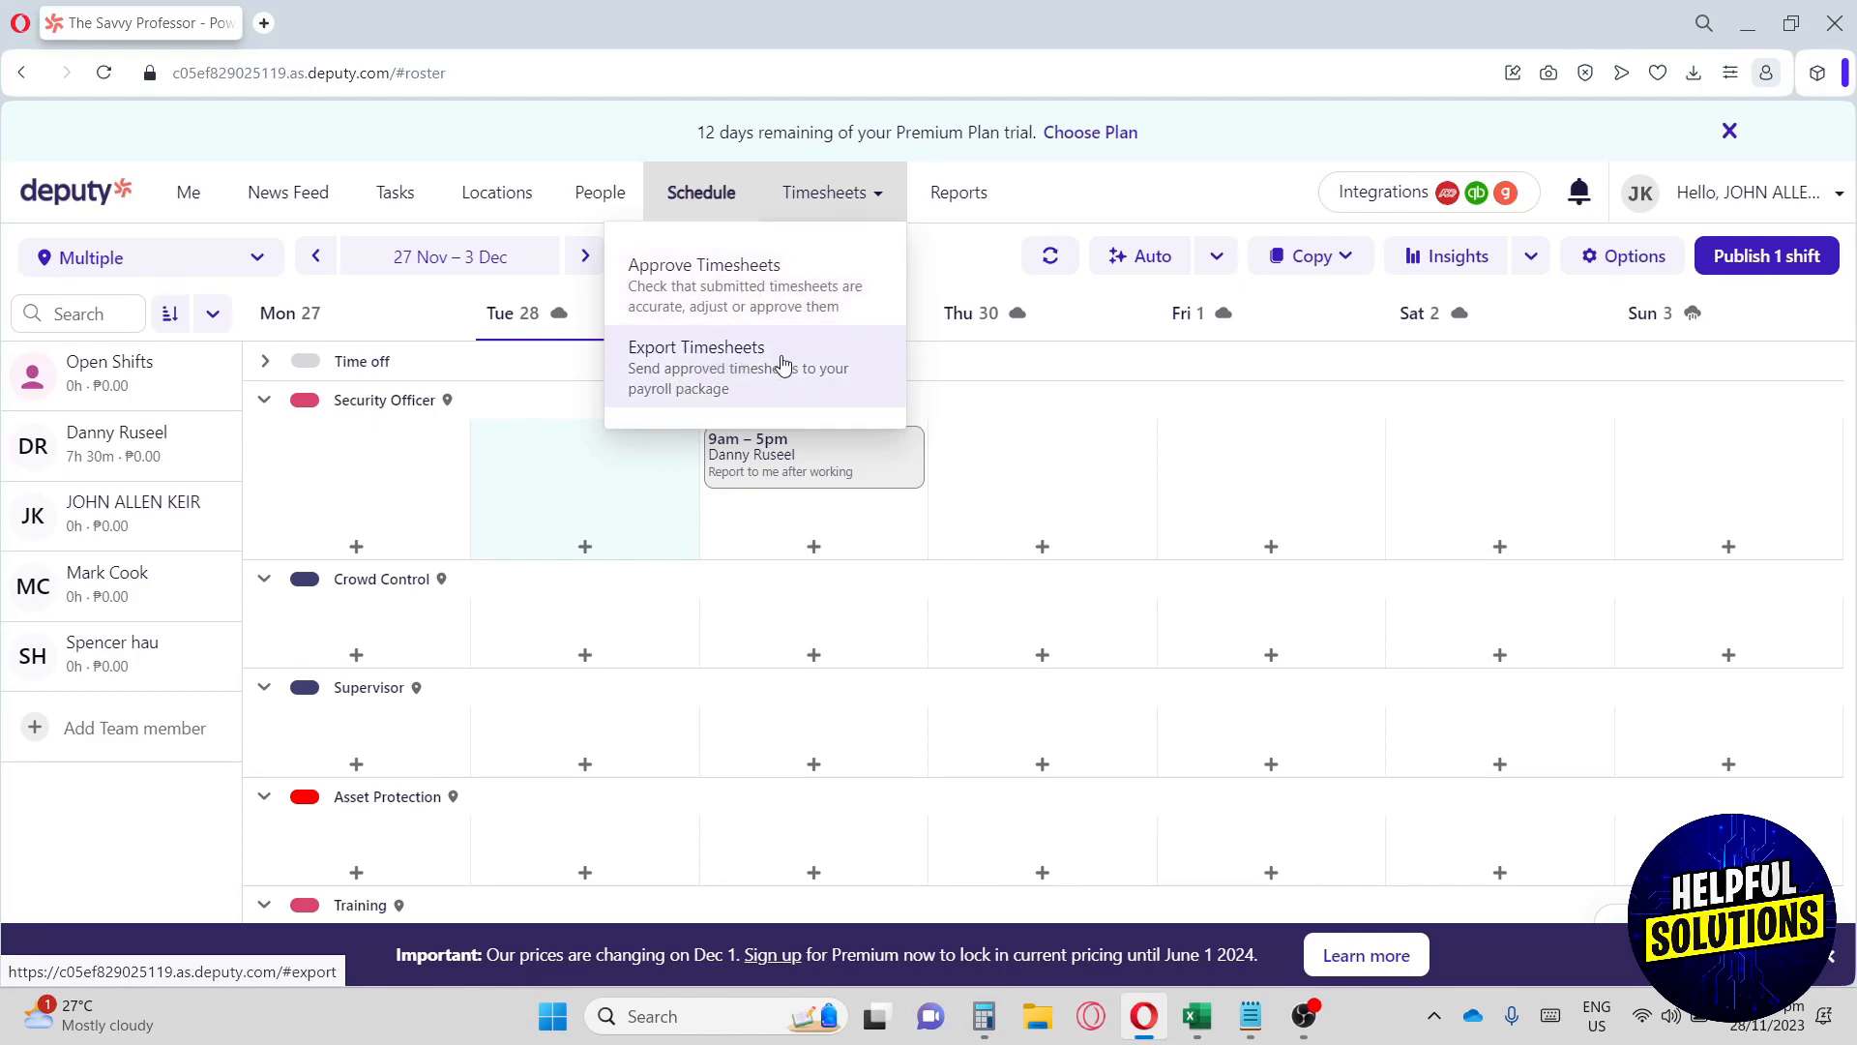
Go to the Reports overview listing attendance and employee report cards.
{"action": "left_click", "coordinate": [956, 196]}
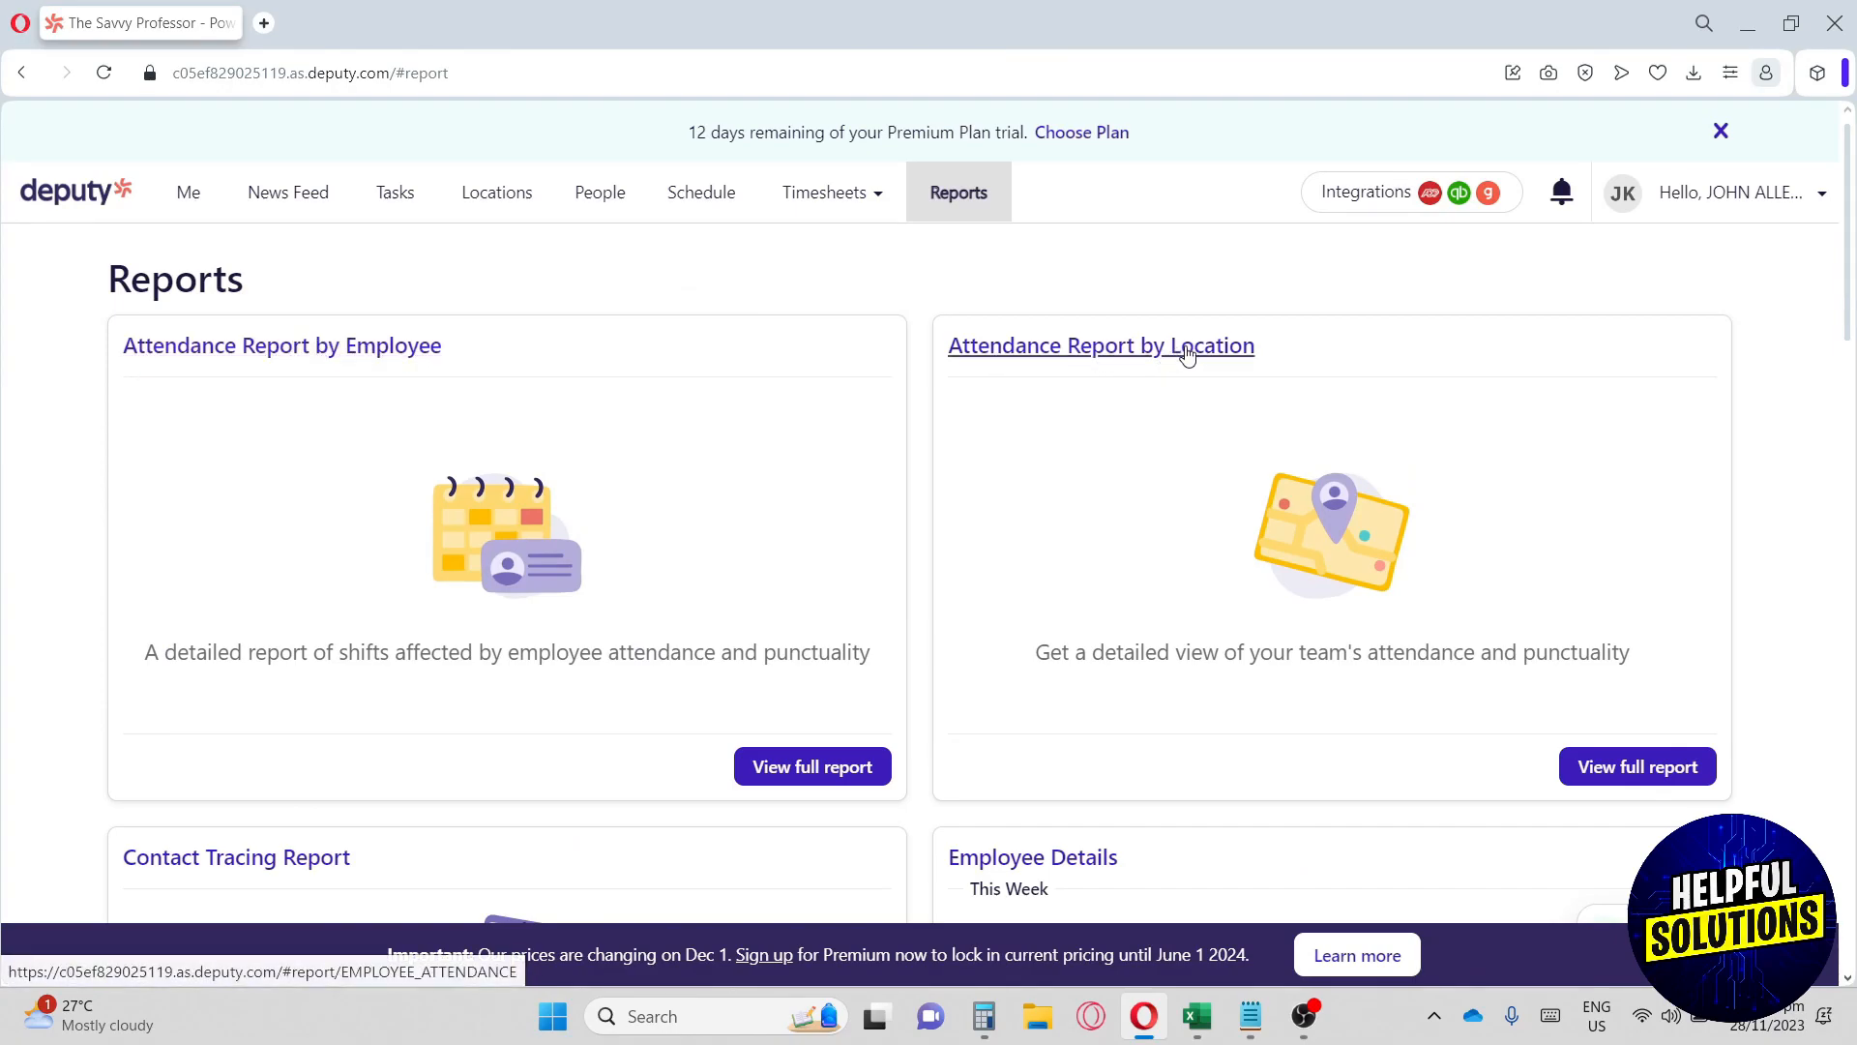
{"action": "scroll", "coordinate": [1198, 357], "scroll_direction": "down", "scroll_amount": 1}
{"action": "scroll", "coordinate": [1203, 355], "scroll_direction": "down", "scroll_amount": 2}
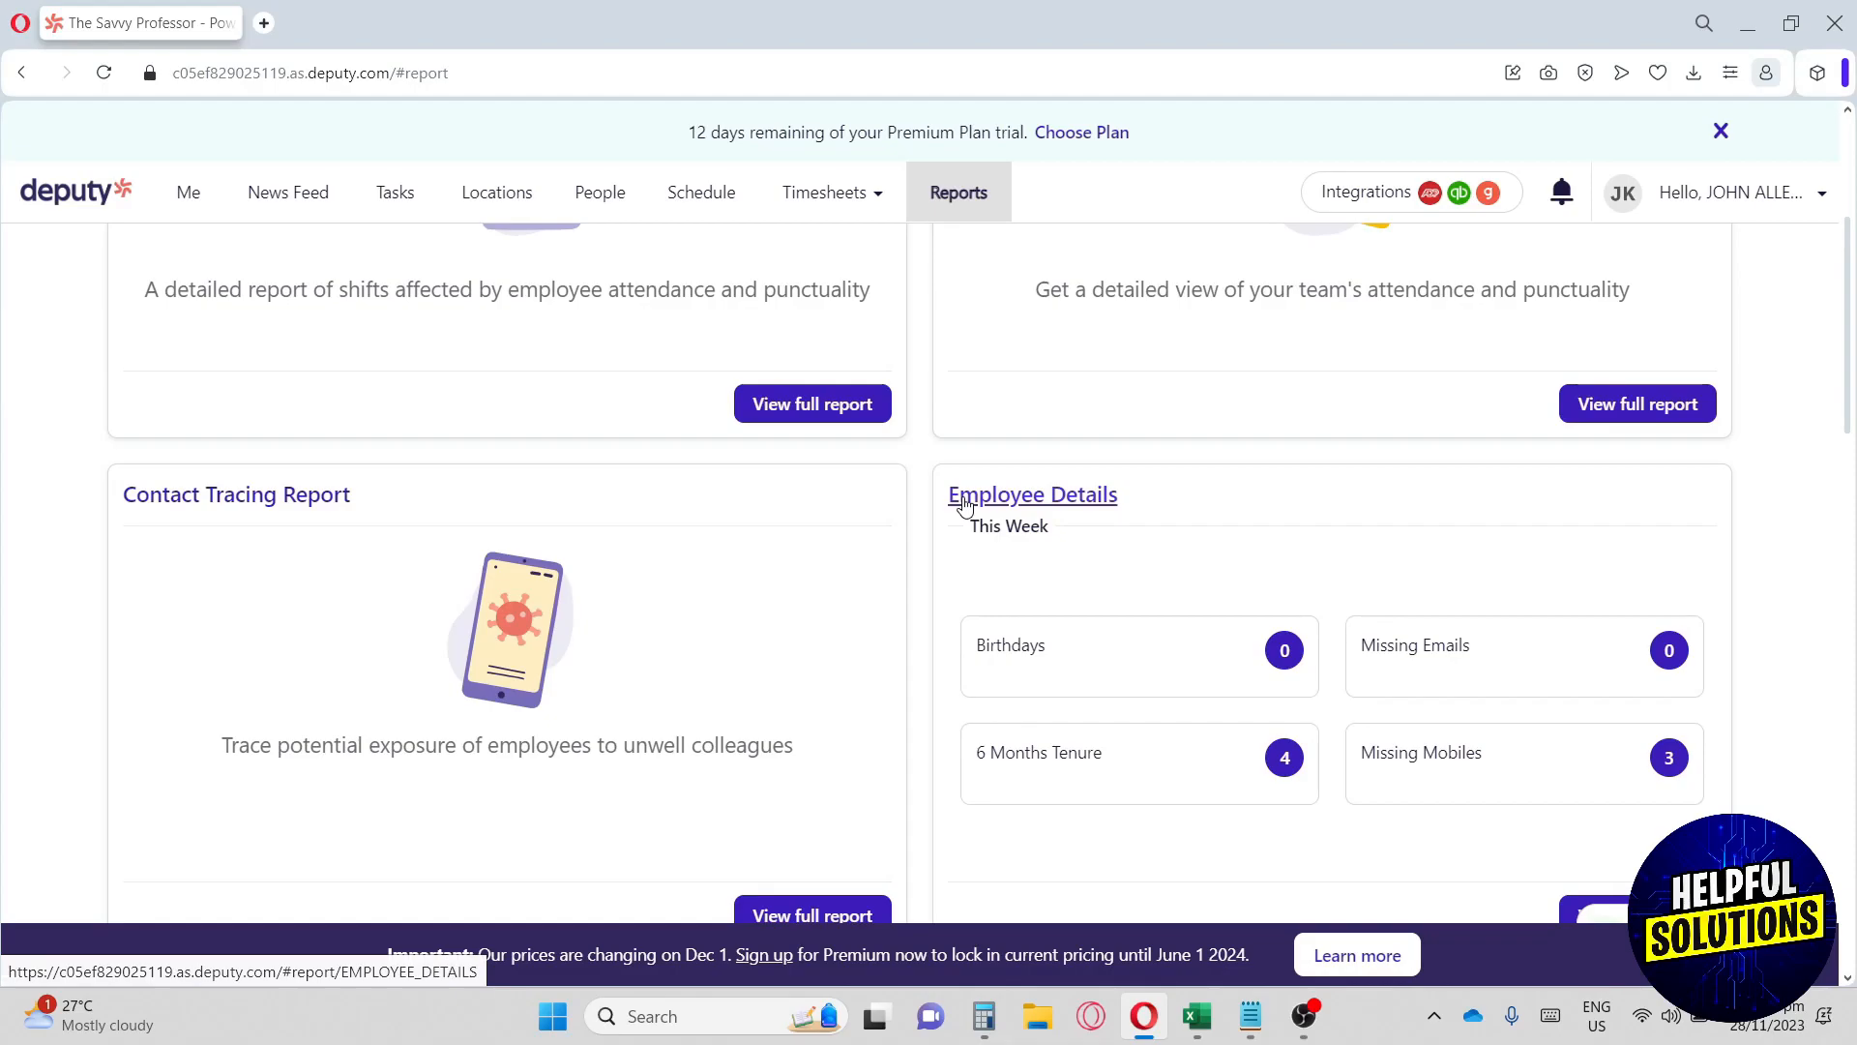
{"action": "scroll", "coordinate": [980, 512], "scroll_direction": "down", "scroll_amount": 3}
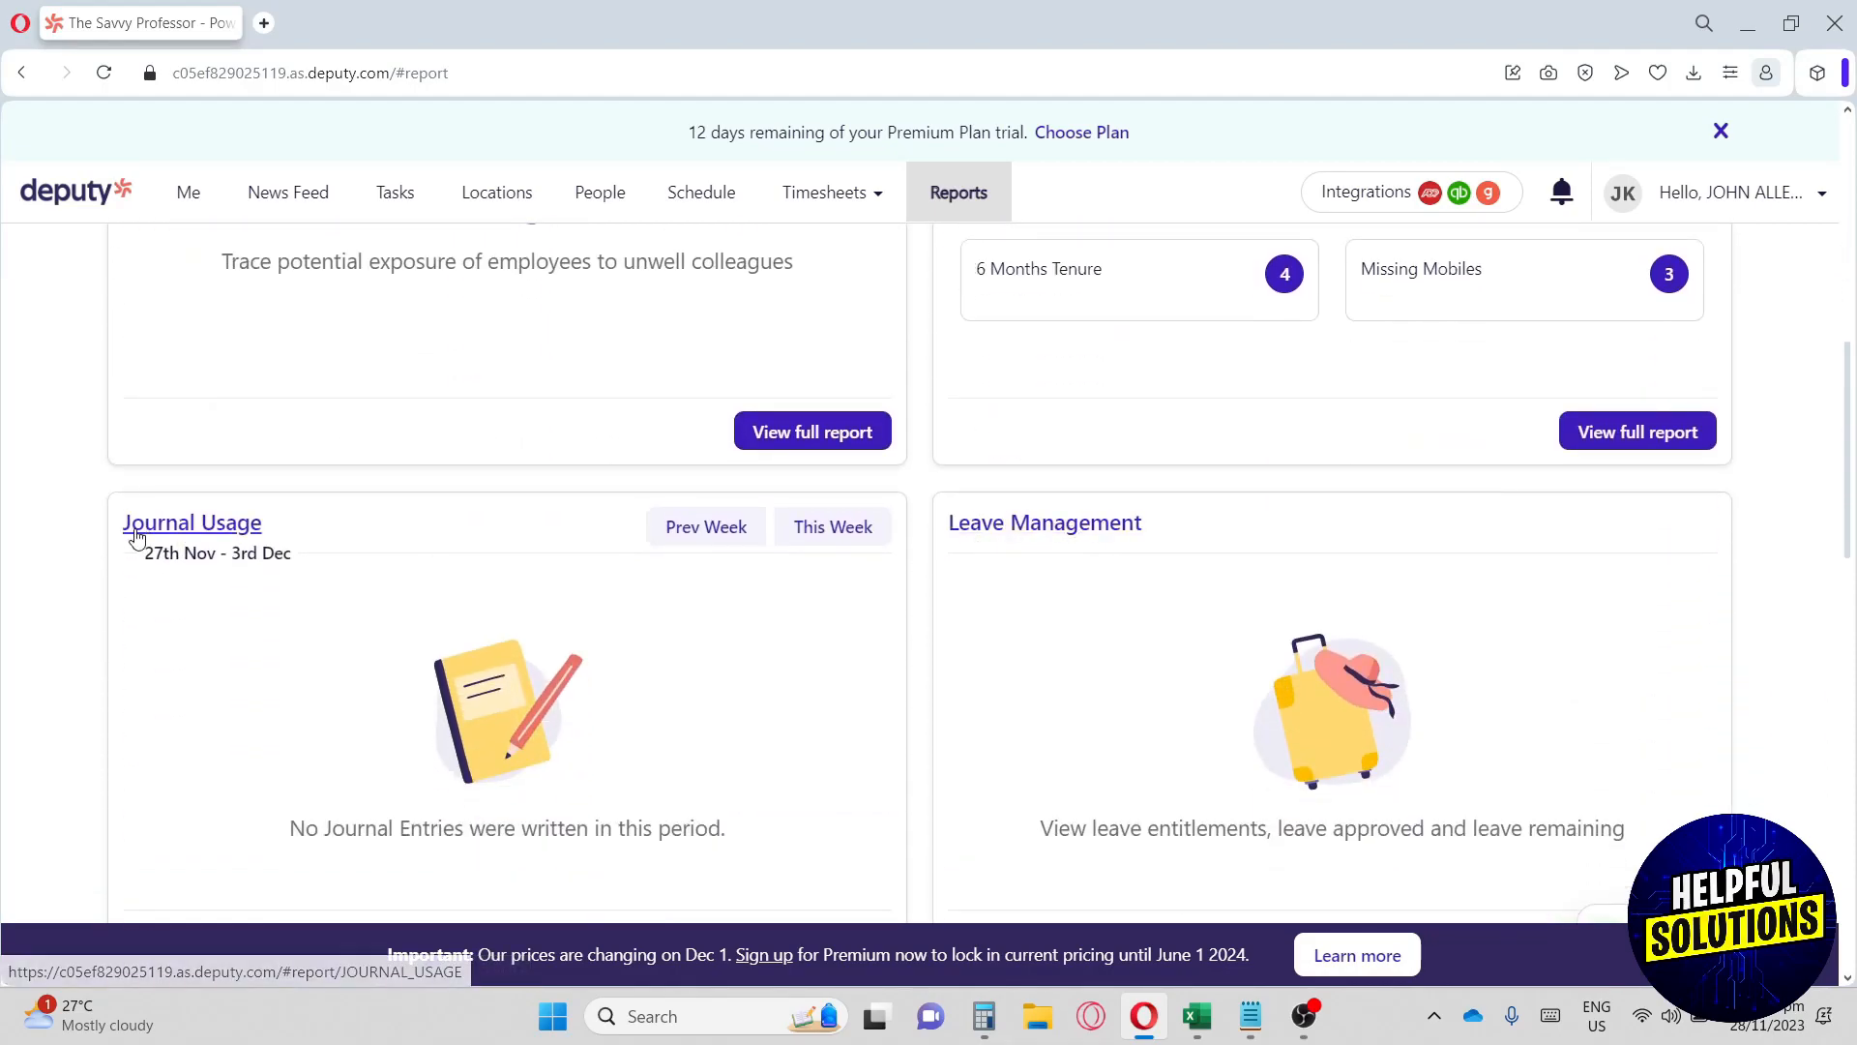
{"action": "scroll", "coordinate": [316, 548], "scroll_direction": "down", "scroll_amount": 1}
{"action": "scroll", "coordinate": [317, 549], "scroll_direction": "down", "scroll_amount": 3}
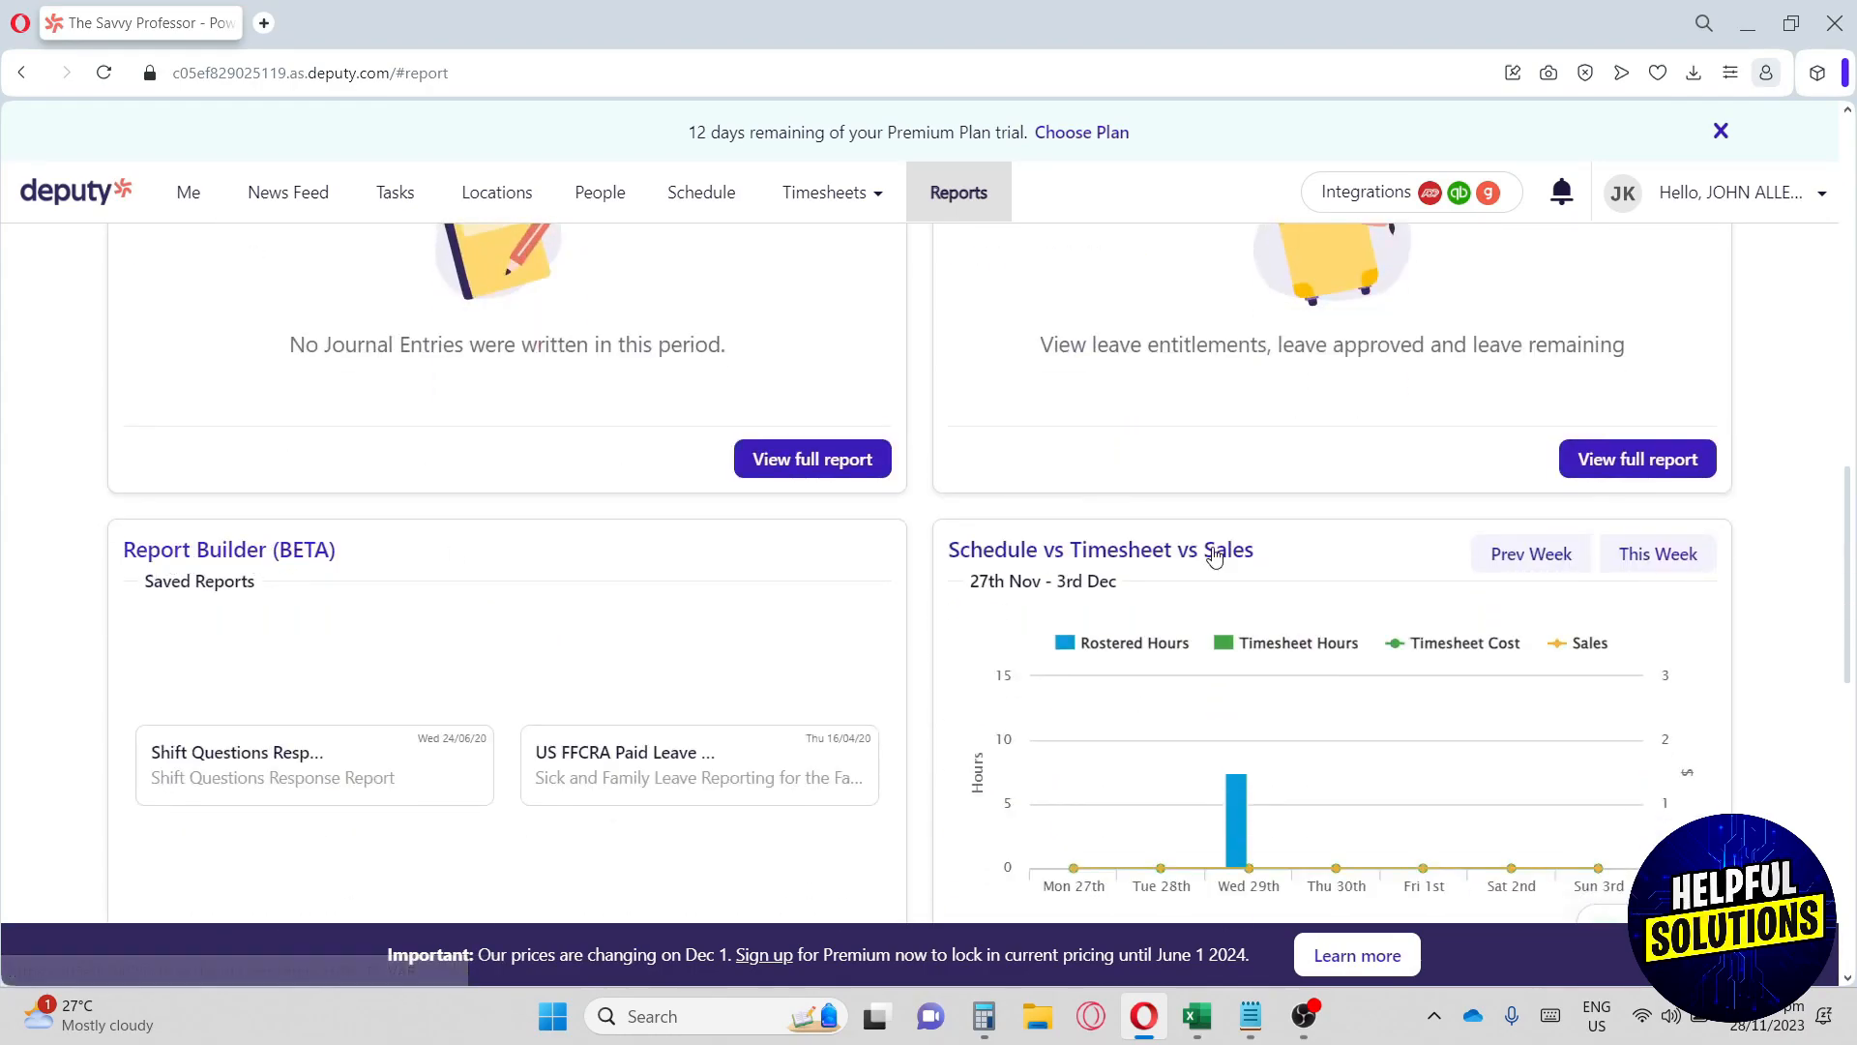
{"action": "scroll", "coordinate": [1223, 561], "scroll_direction": "down", "scroll_amount": 3}
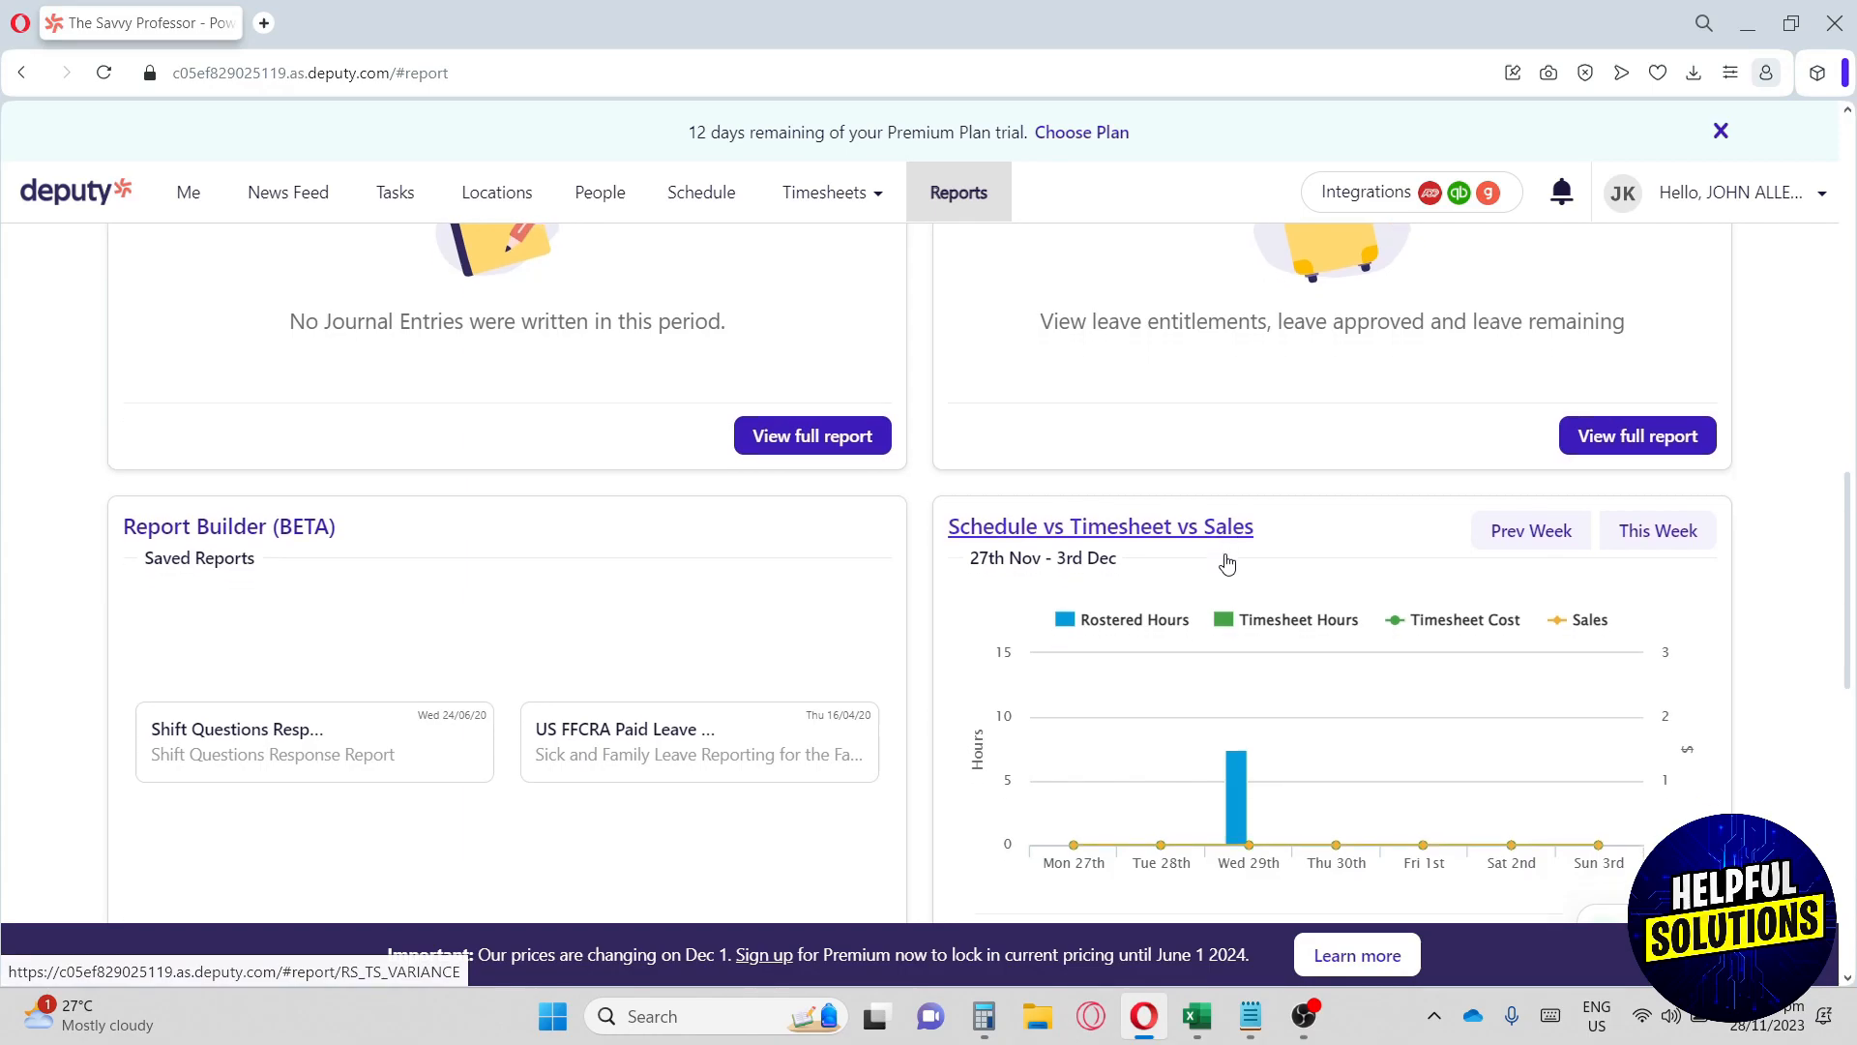
{"action": "scroll", "coordinate": [1227, 561], "scroll_direction": "down", "scroll_amount": 1}
{"action": "scroll", "coordinate": [1230, 561], "scroll_direction": "down", "scroll_amount": 2}
{"action": "scroll", "coordinate": [1233, 558], "scroll_direction": "down", "scroll_amount": 1}
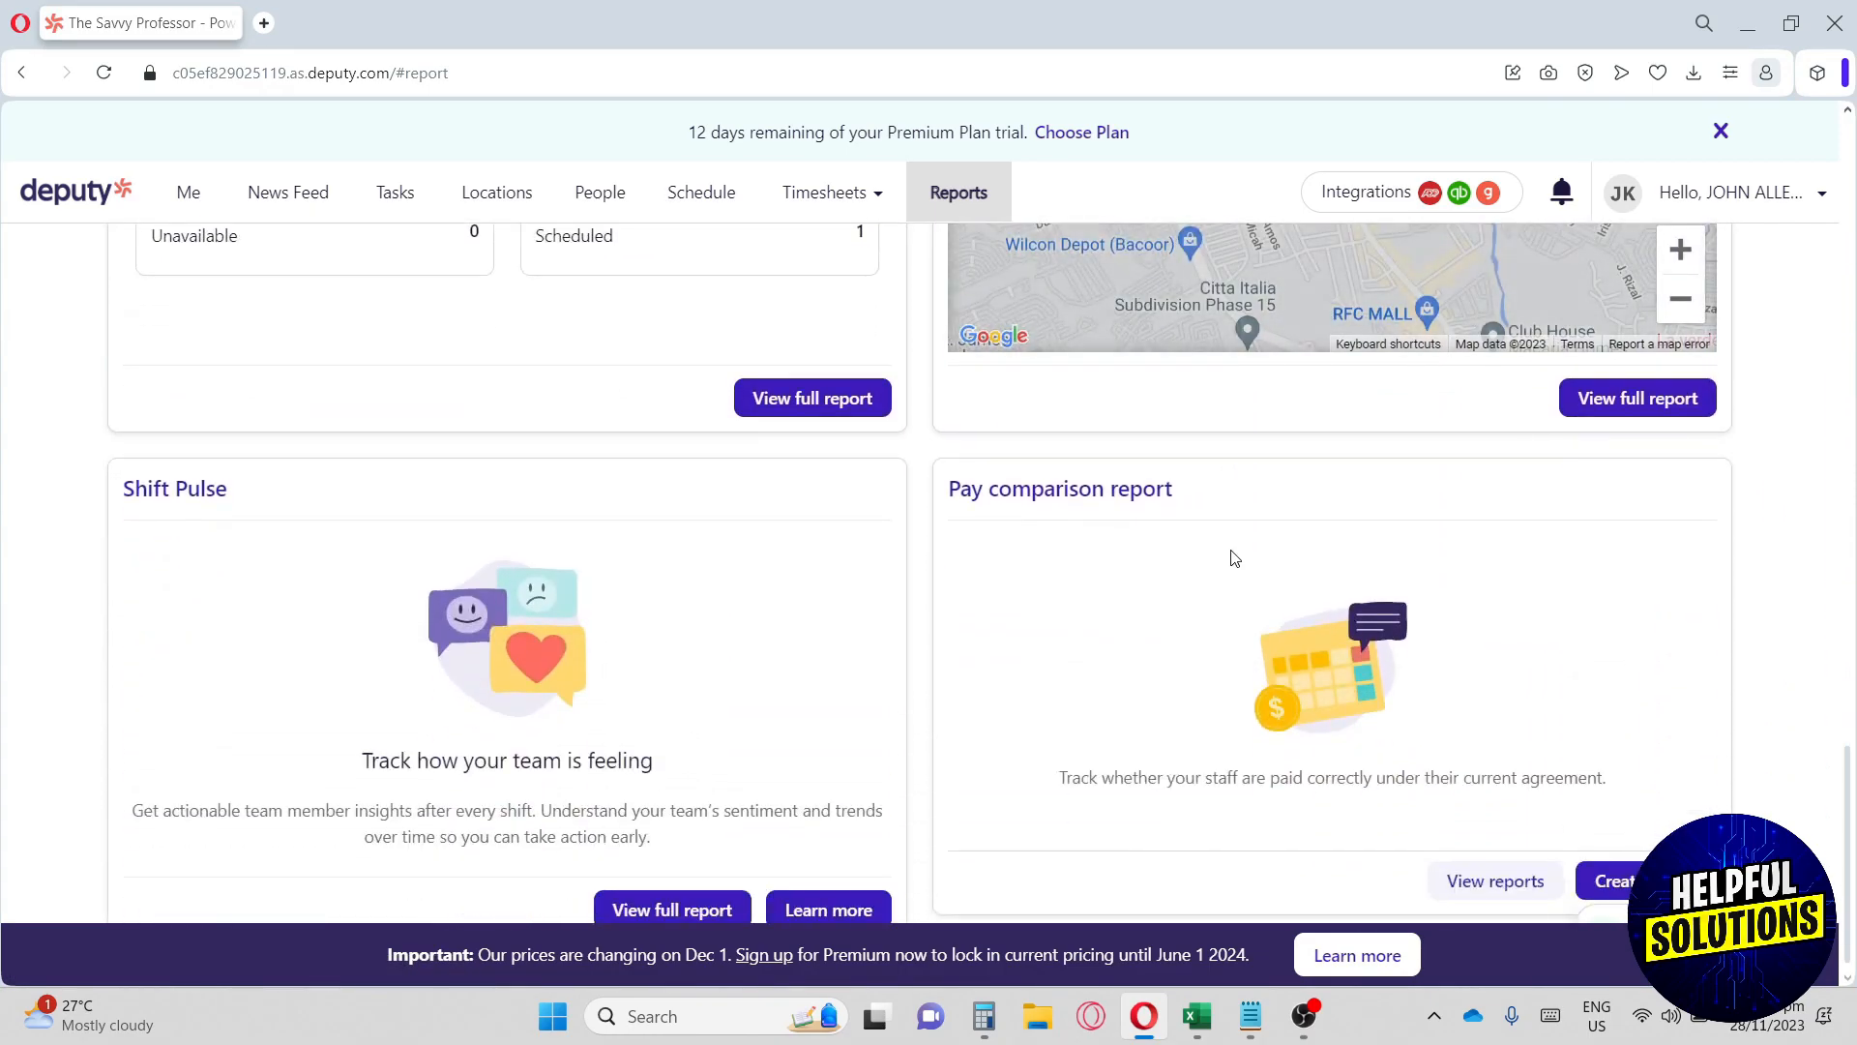
{"action": "scroll", "coordinate": [1231, 557], "scroll_direction": "up", "scroll_amount": 2}
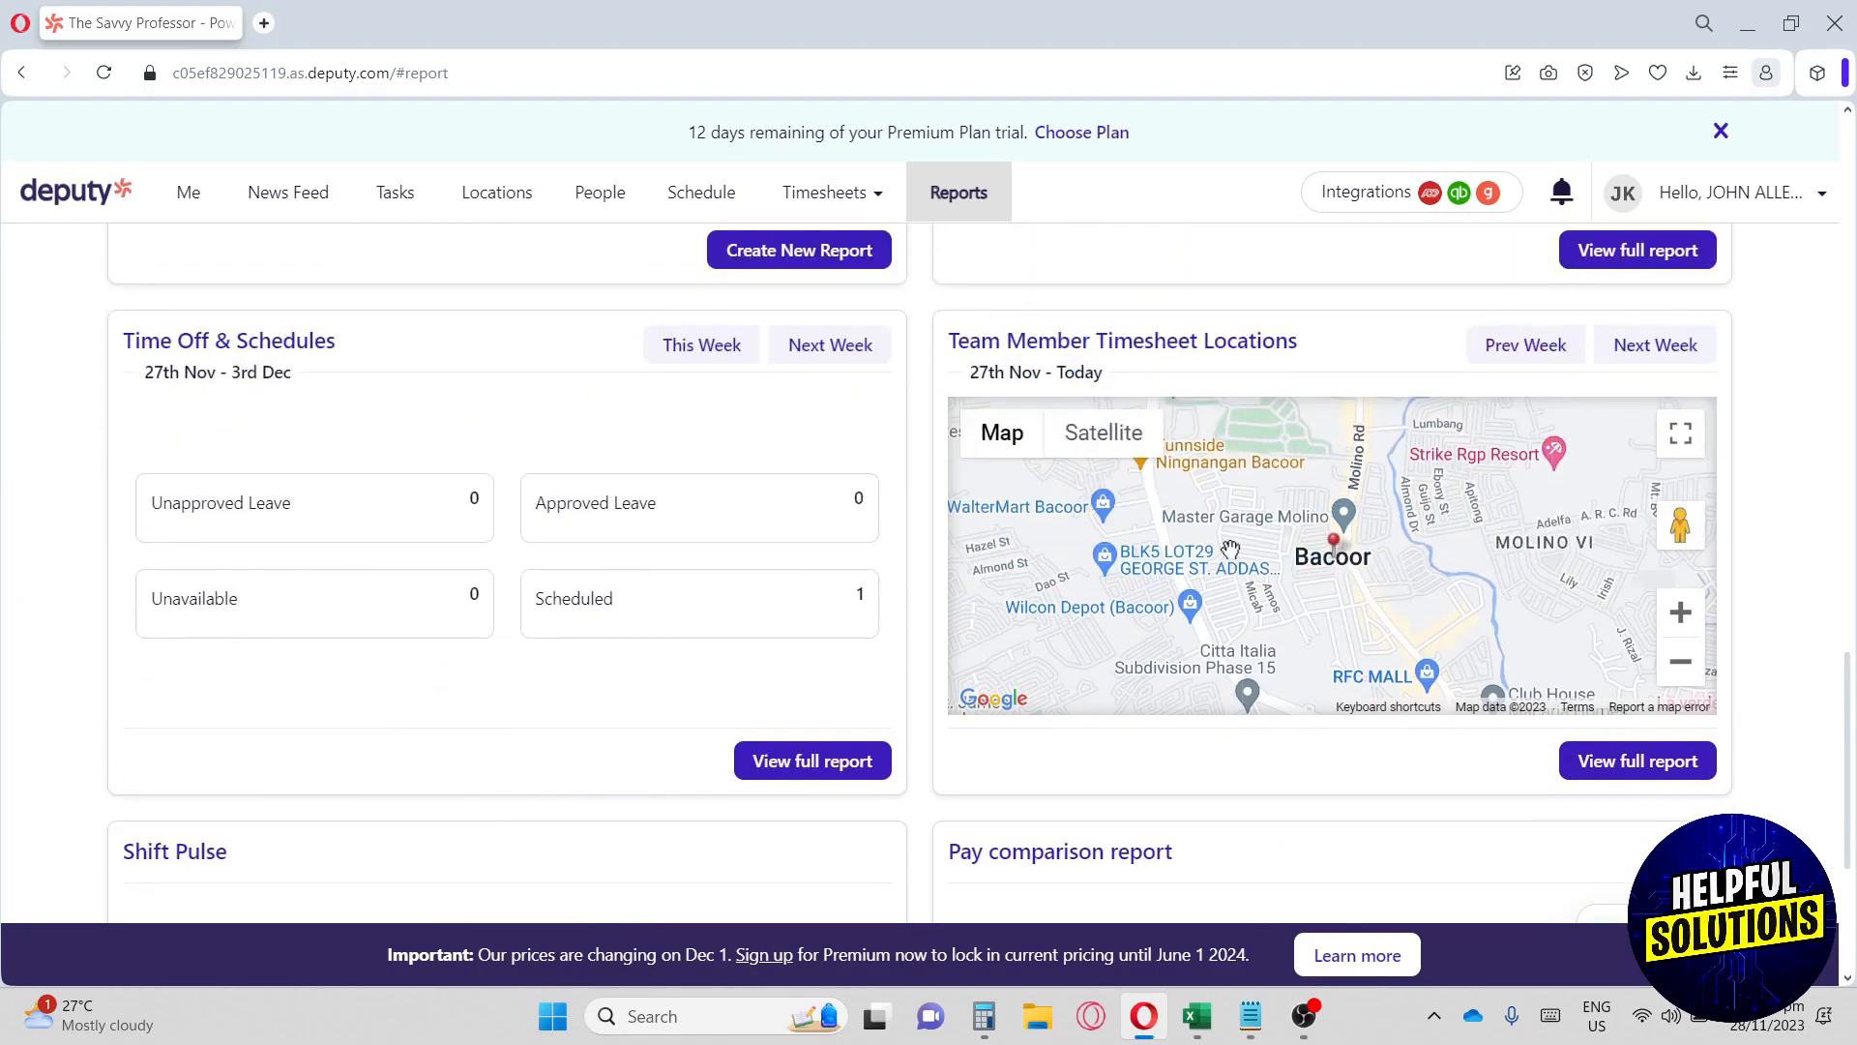
{"action": "scroll", "coordinate": [1230, 549], "scroll_direction": "up", "scroll_amount": 3}
{"action": "scroll", "coordinate": [1234, 551], "scroll_direction": "up", "scroll_amount": 3}
{"action": "scroll", "coordinate": [1240, 554], "scroll_direction": "up", "scroll_amount": 3}
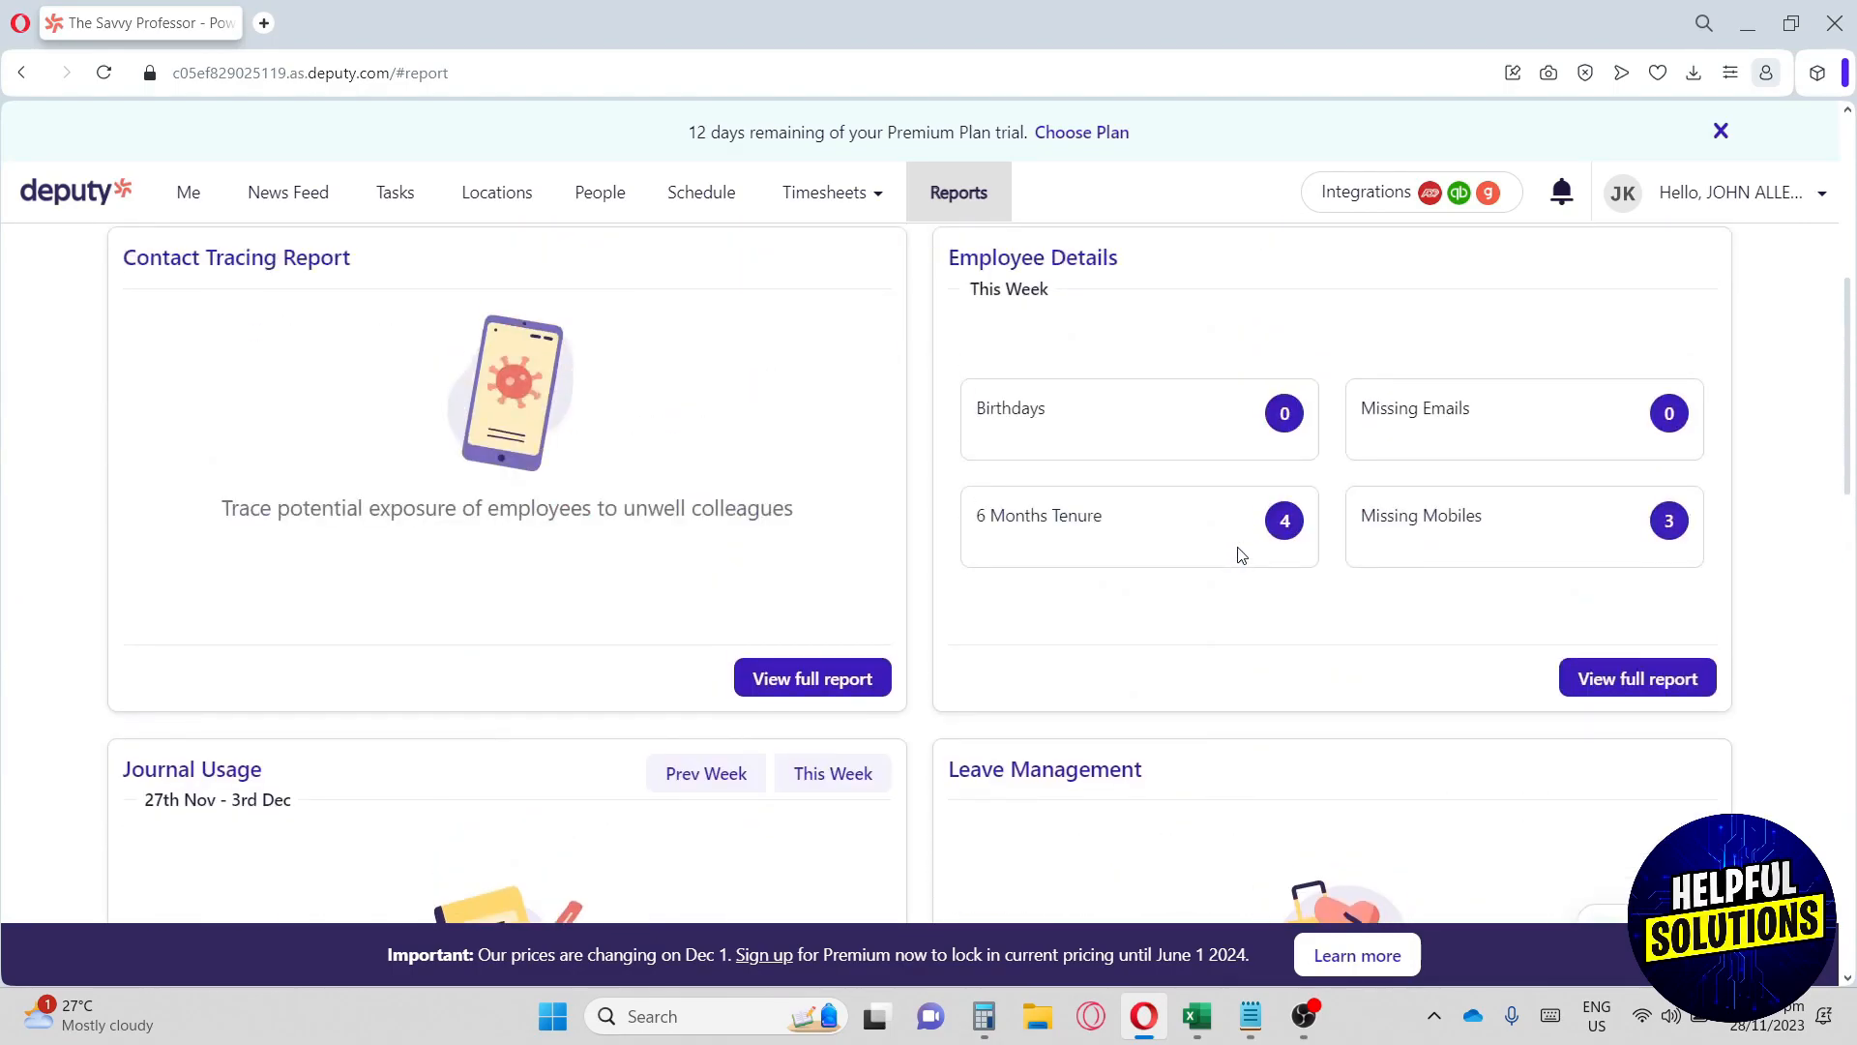
Revisit the Me, News Feed, Tasks, Locations and People pages, then return to the 27 Nov–3 Dec schedule.
{"action": "left_click", "coordinate": [189, 195]}
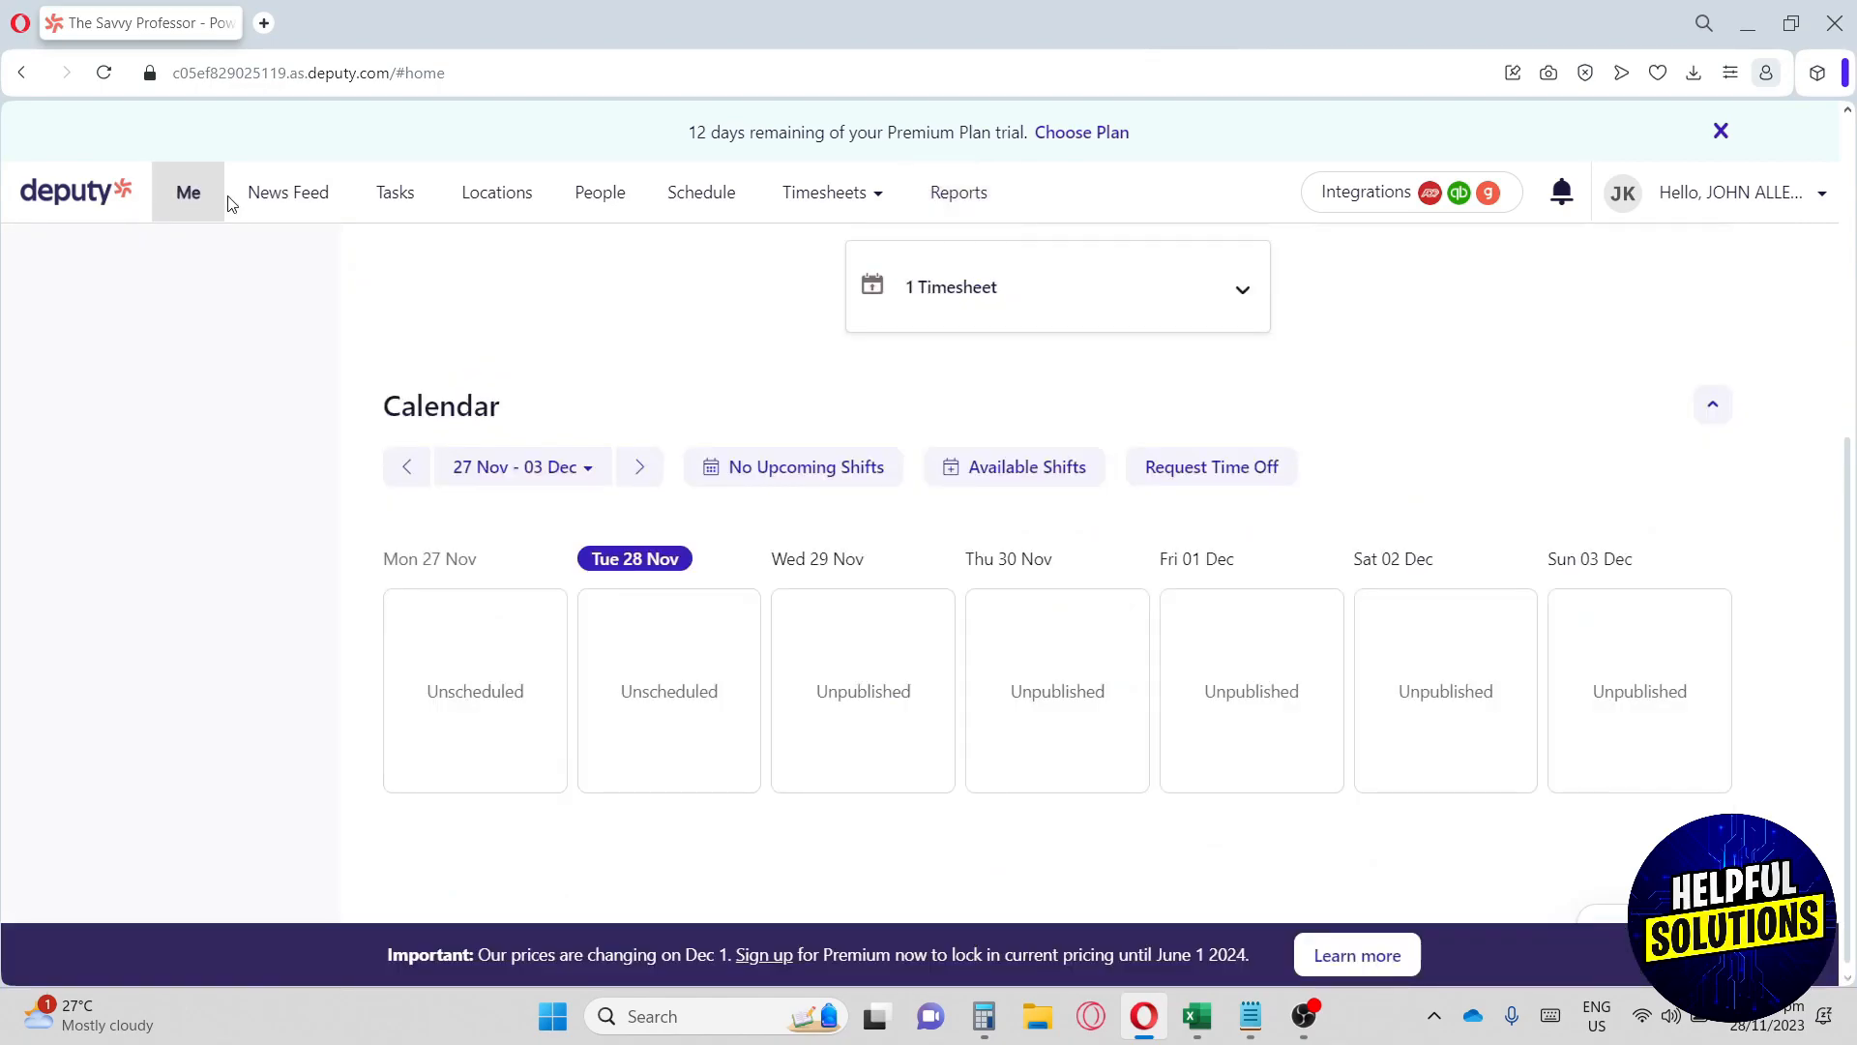
{"action": "left_click", "coordinate": [285, 195]}
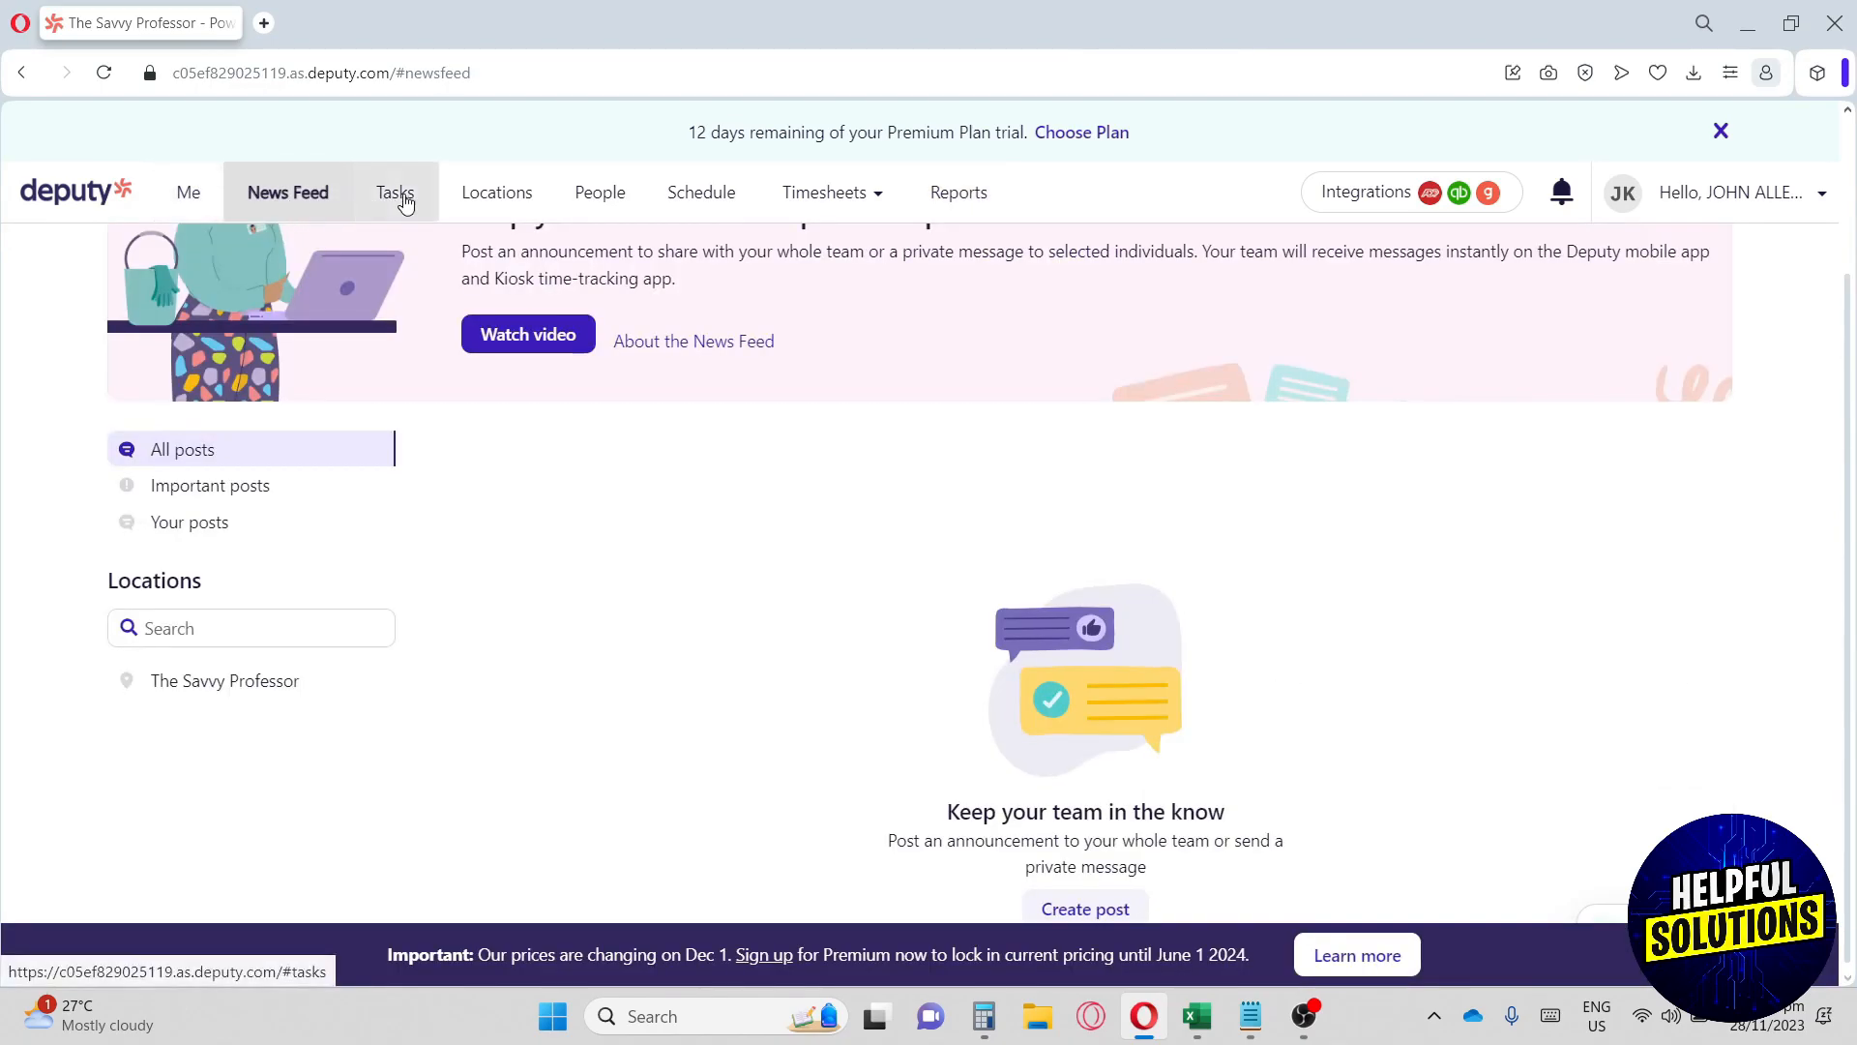
{"action": "left_click", "coordinate": [395, 196]}
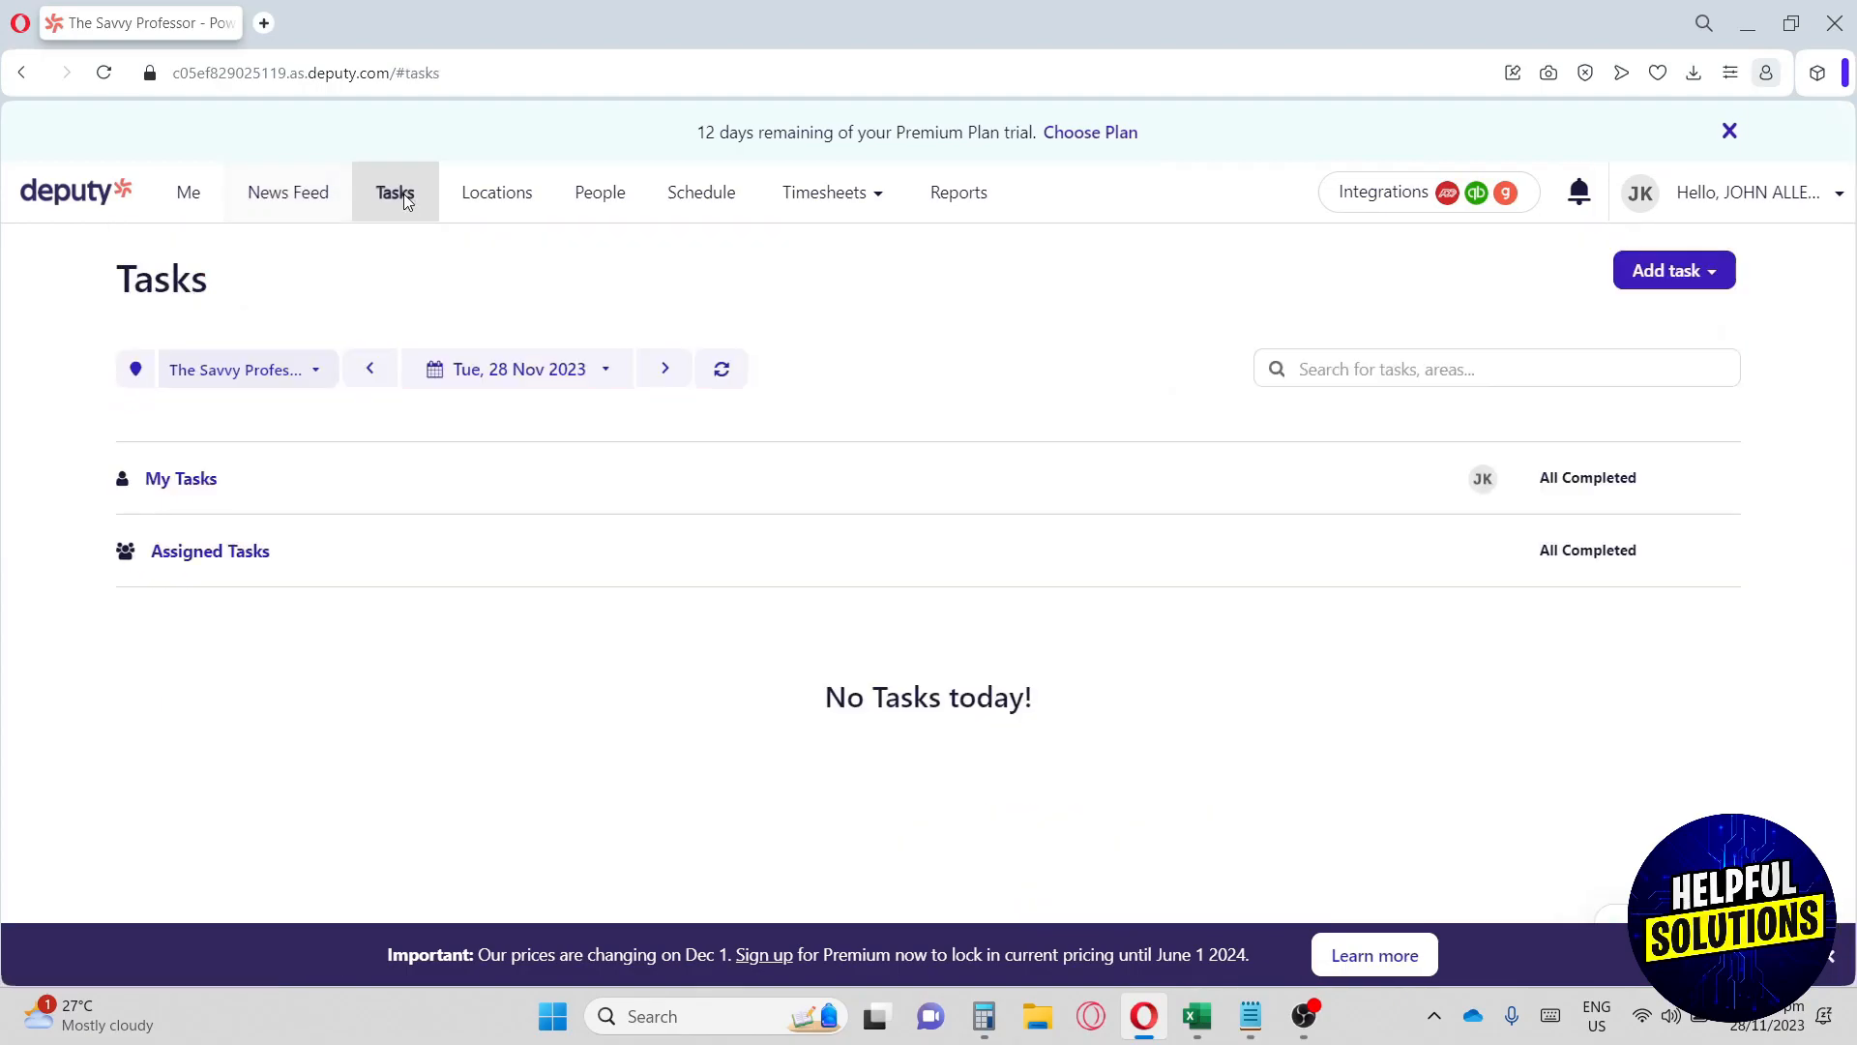
{"action": "left_click", "coordinate": [487, 194]}
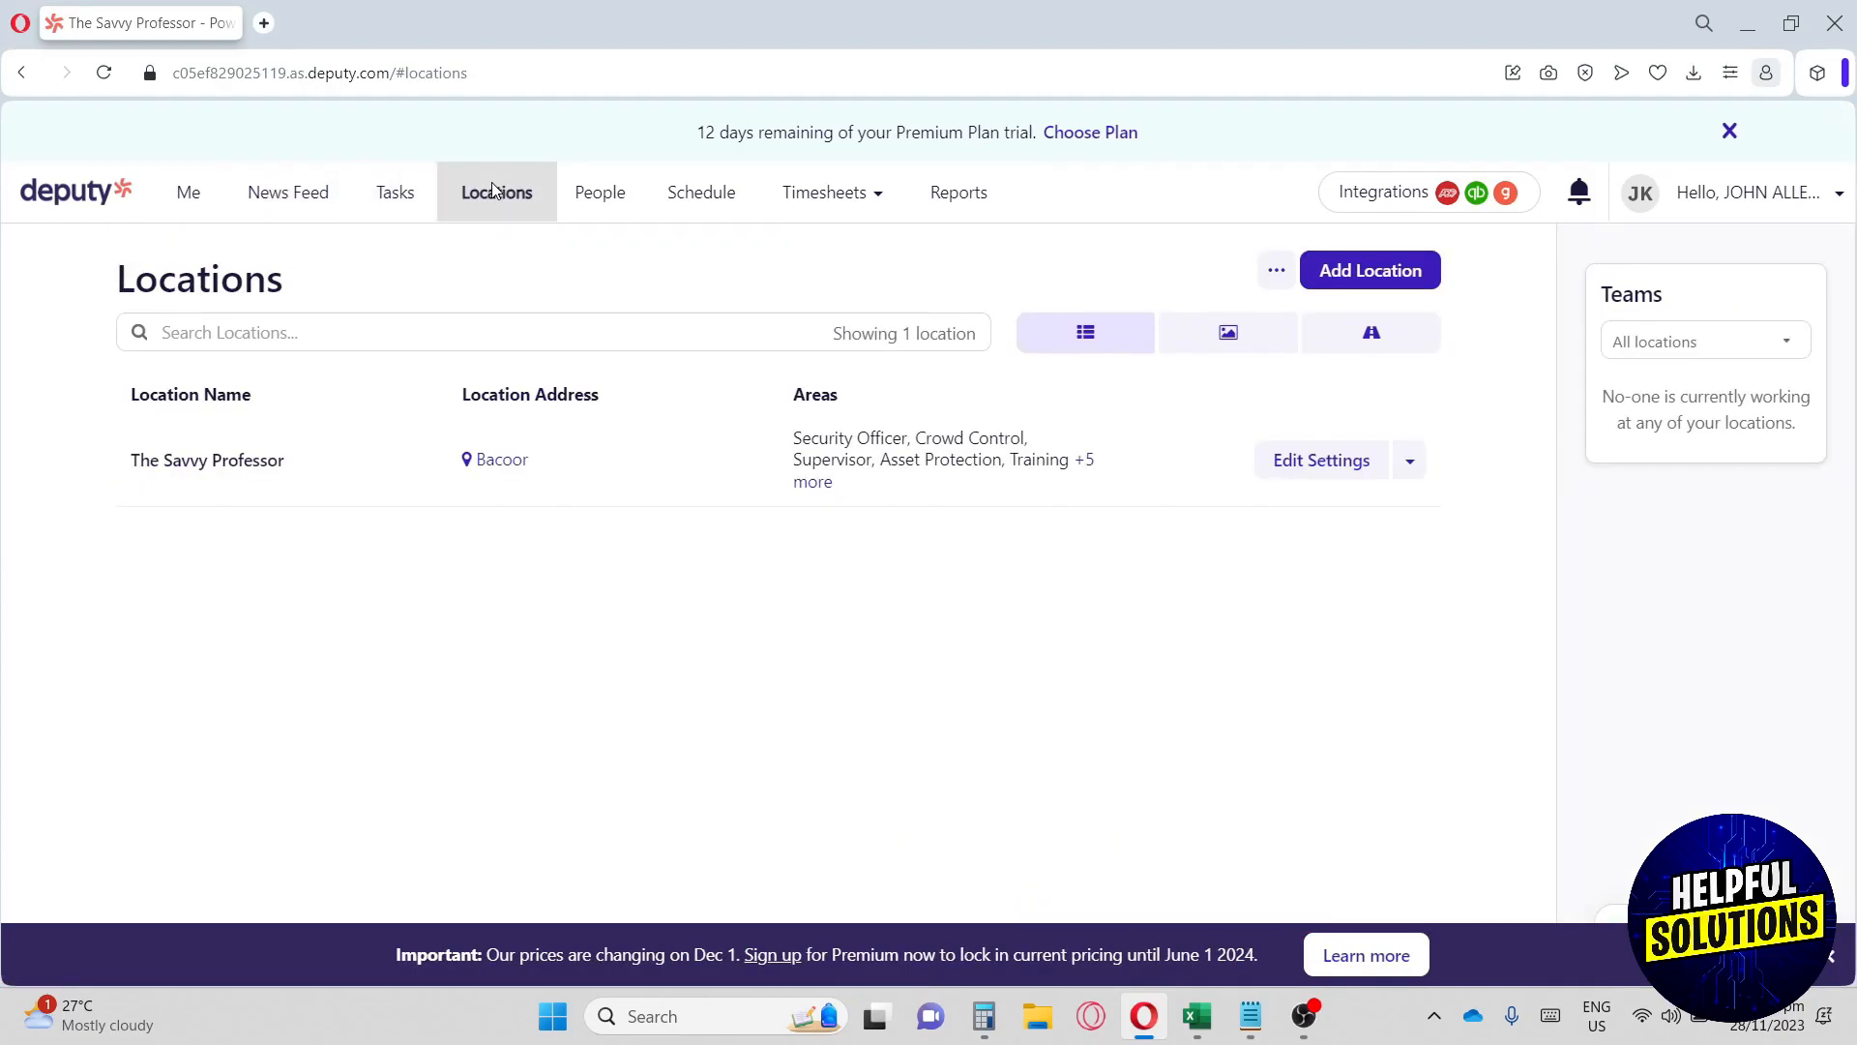
{"action": "left_click", "coordinate": [614, 192]}
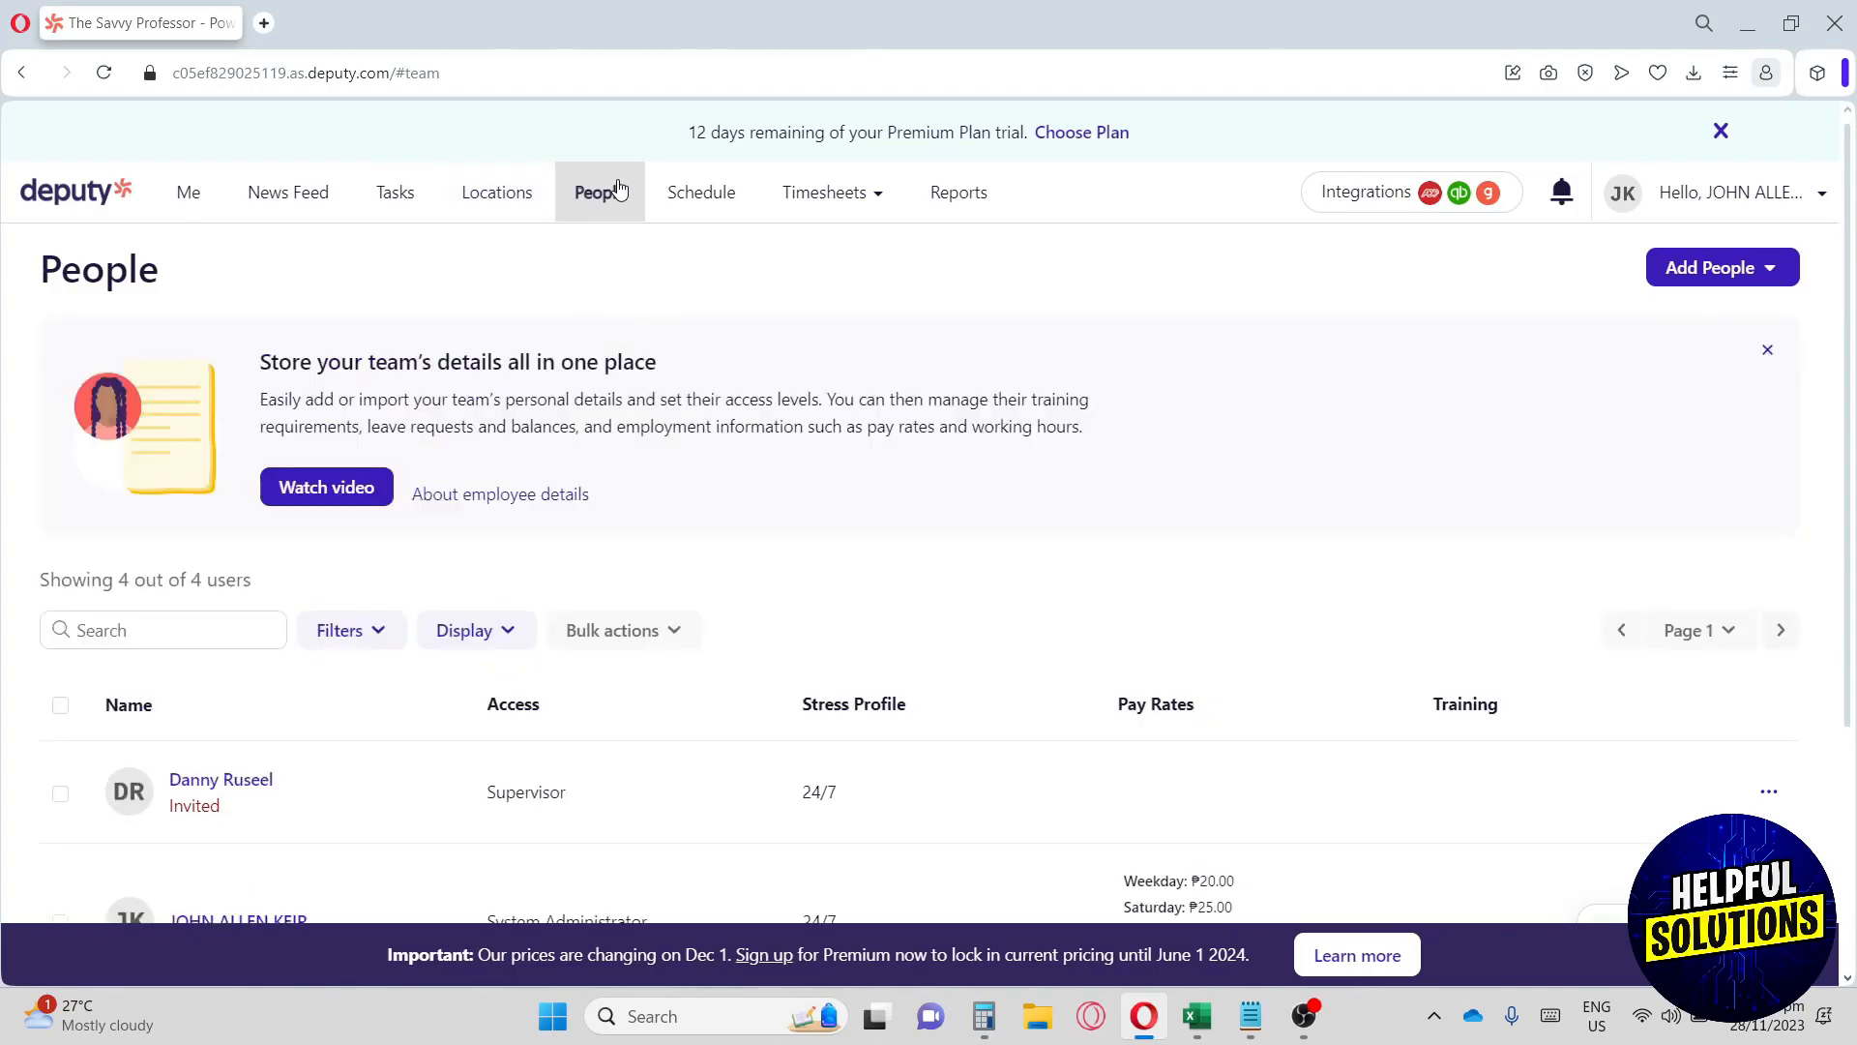
{"action": "left_click", "coordinate": [678, 191]}
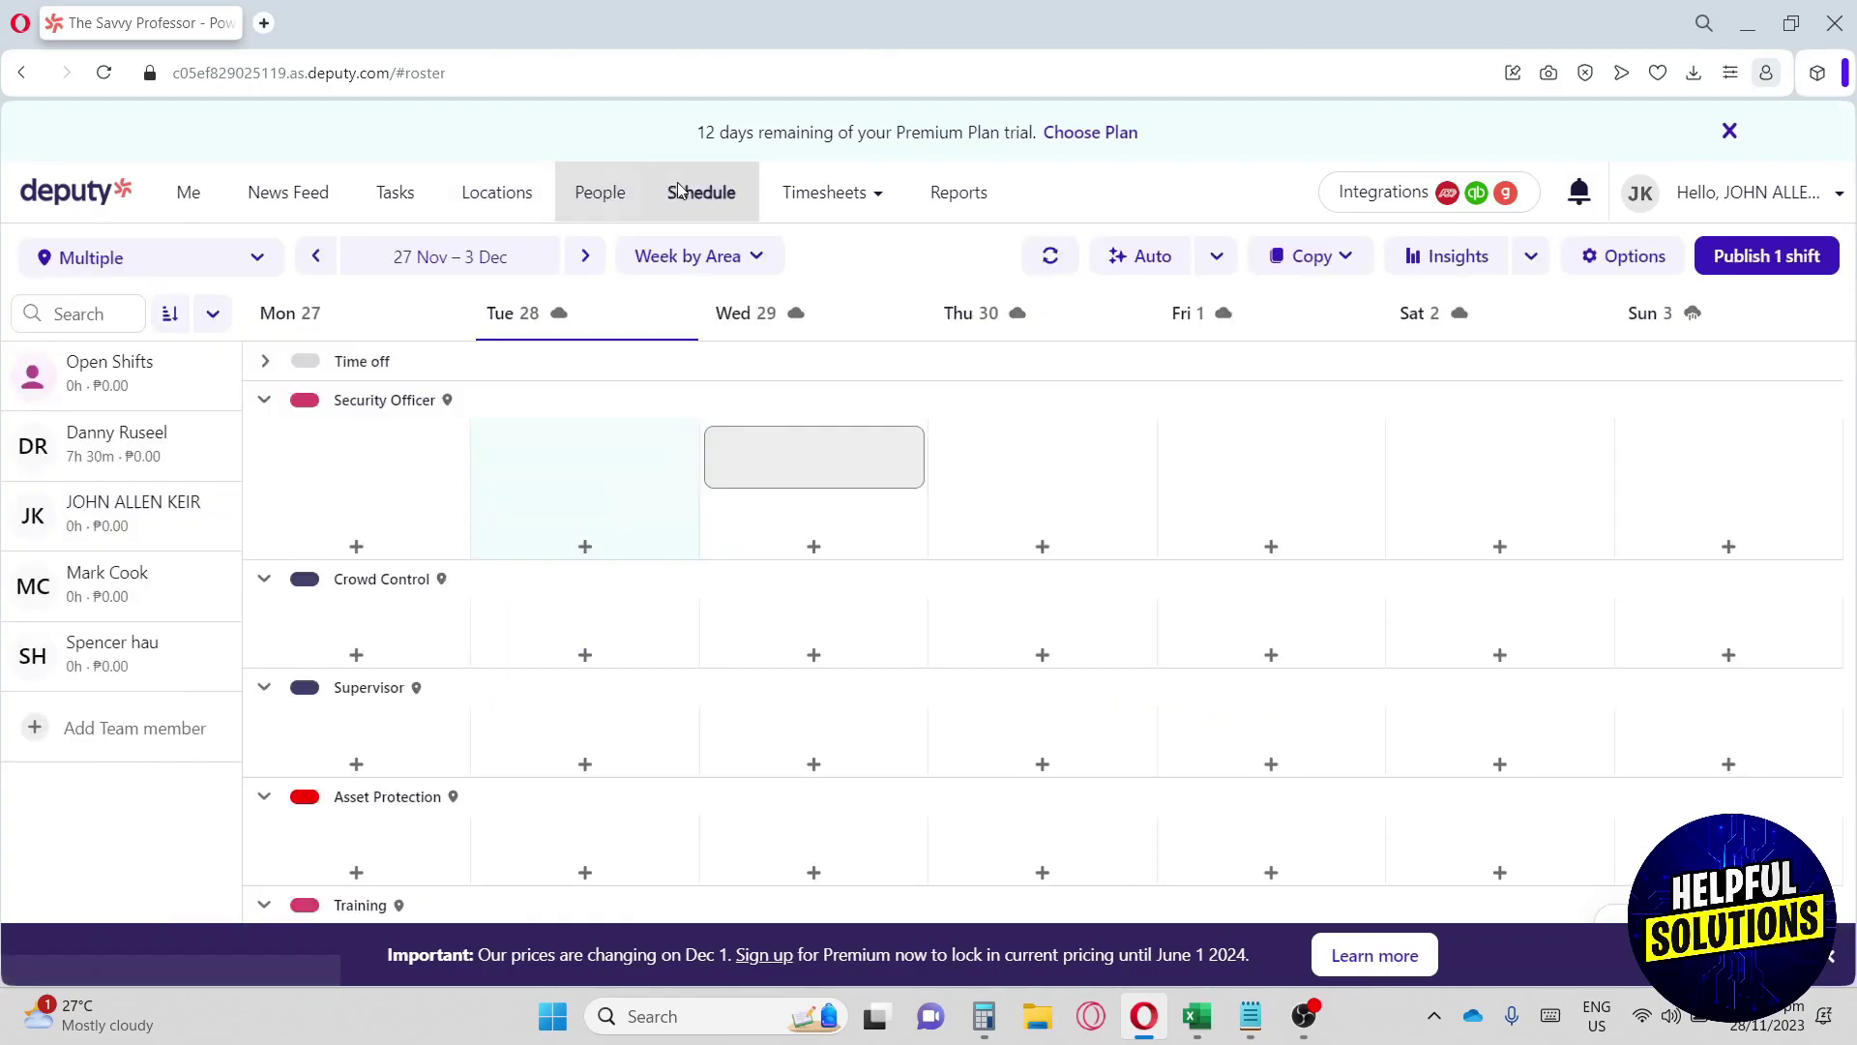